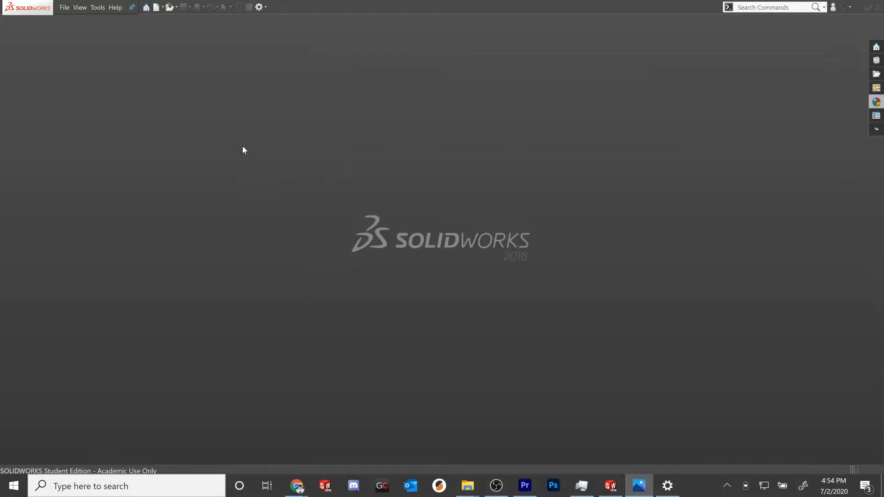
- Create a new part document and bring up the Week1 Exercise 1 Blueprint image for reference
left_click(65, 7)
left_click(131, 56)
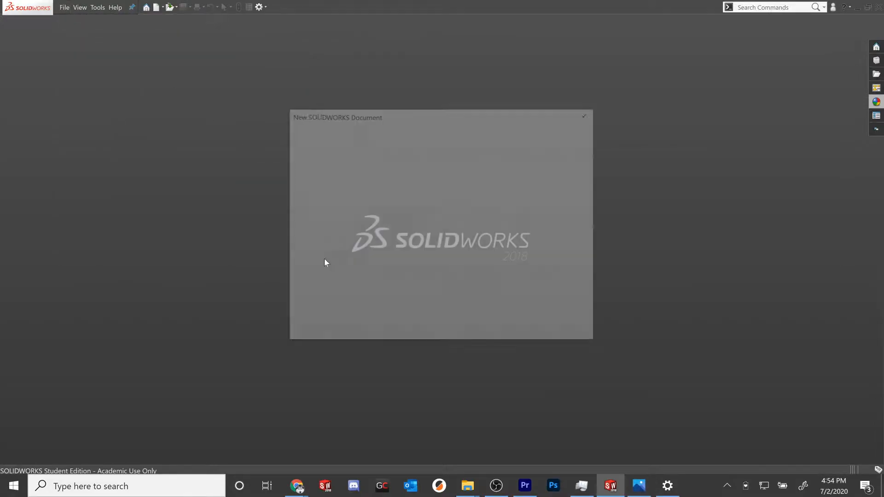
left_click(472, 330)
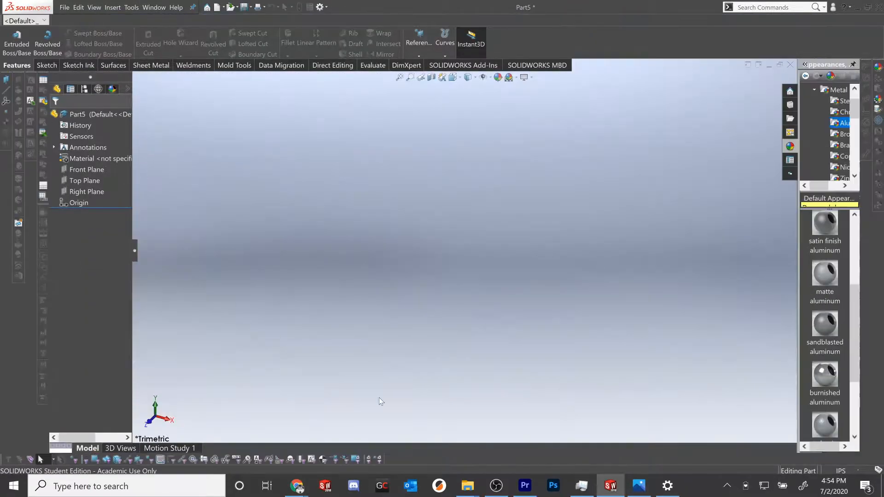
left_click(639, 485)
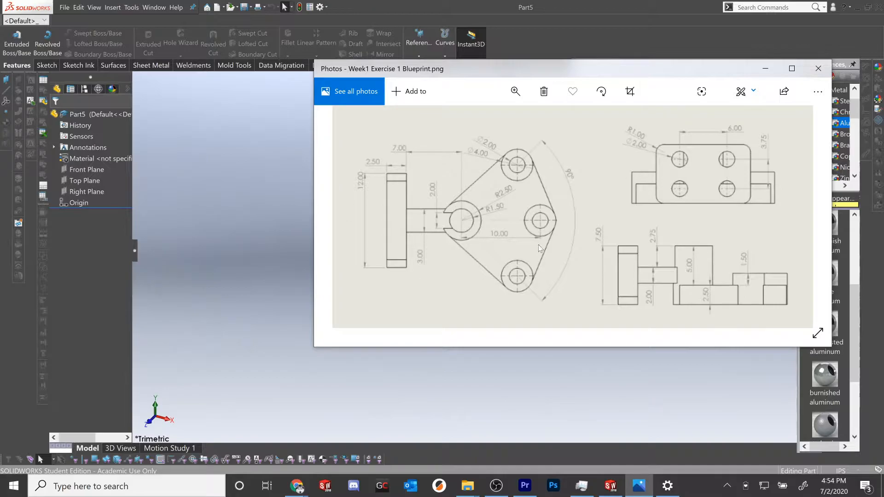
- Start a sketch on the Top Plane and draw two concentric circles at the origin, radii about 1.09 and 0.73 in
left_click(227, 244)
left_click(92, 180)
left_click(92, 173)
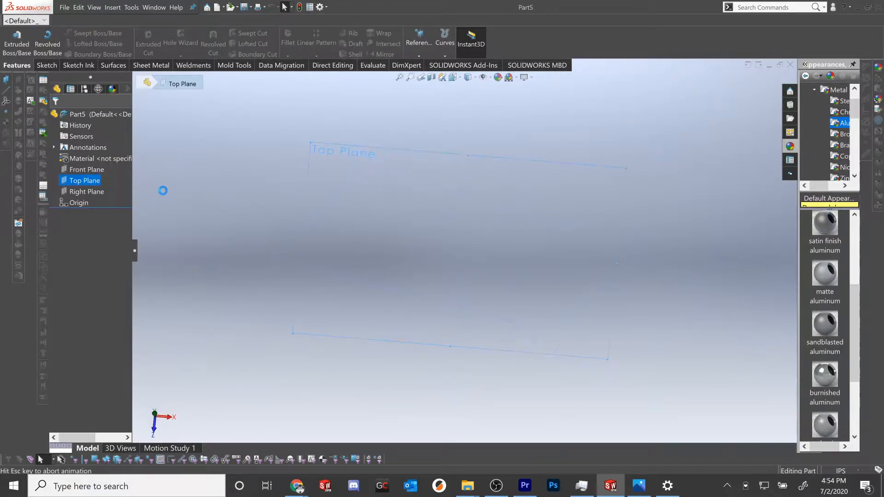
left_click(96, 33)
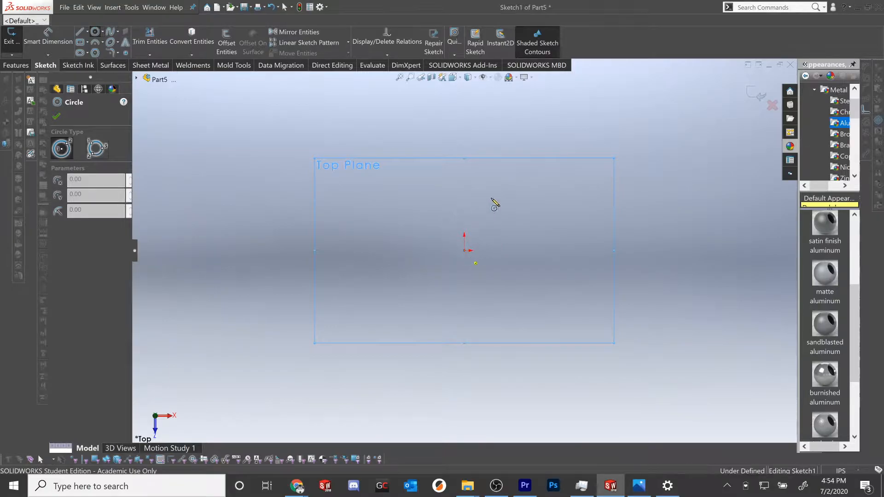
left_click(464, 250)
left_click(497, 218)
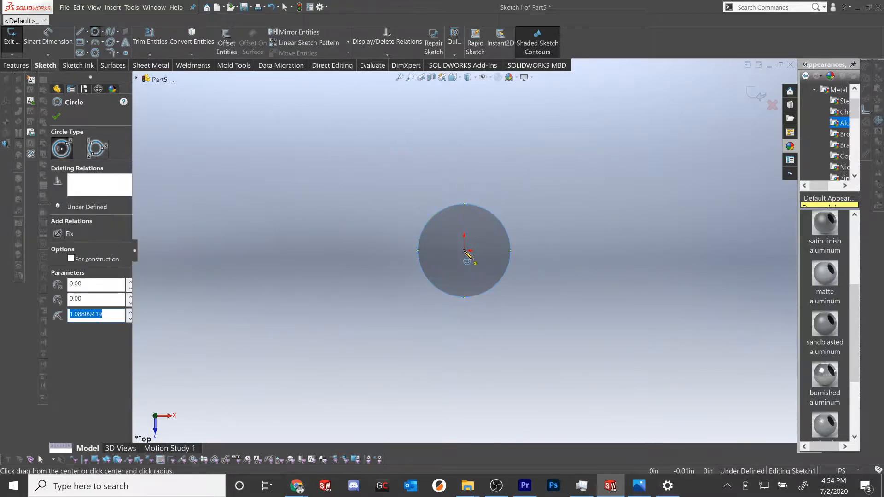
left_click(464, 251)
left_click(481, 226)
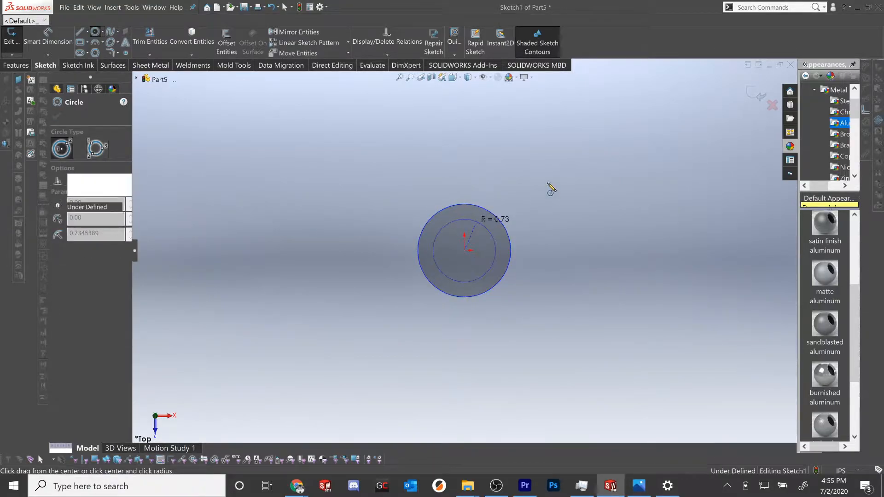
- Draw three separate circles right of the origin: upper radius about 0.62 in, a middle one, and lower radius about 0.79 in
left_click(585, 156)
left_click(599, 178)
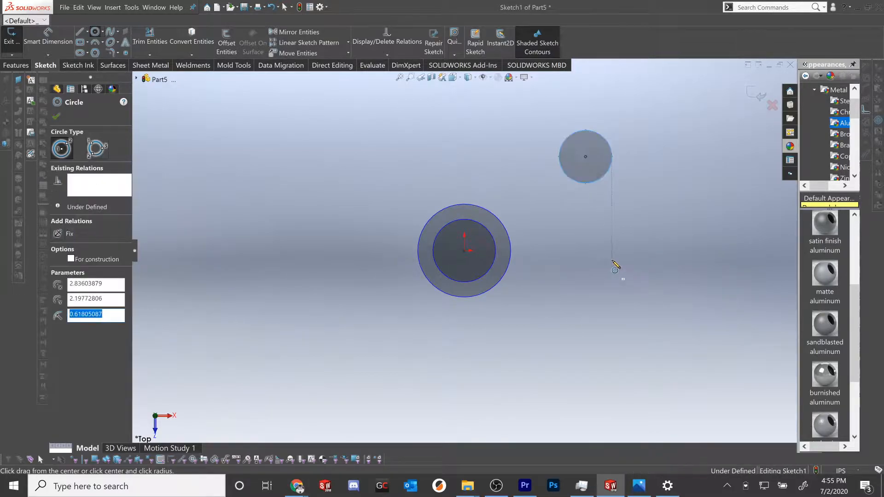
left_click(621, 258)
left_click(645, 226)
left_click(574, 369)
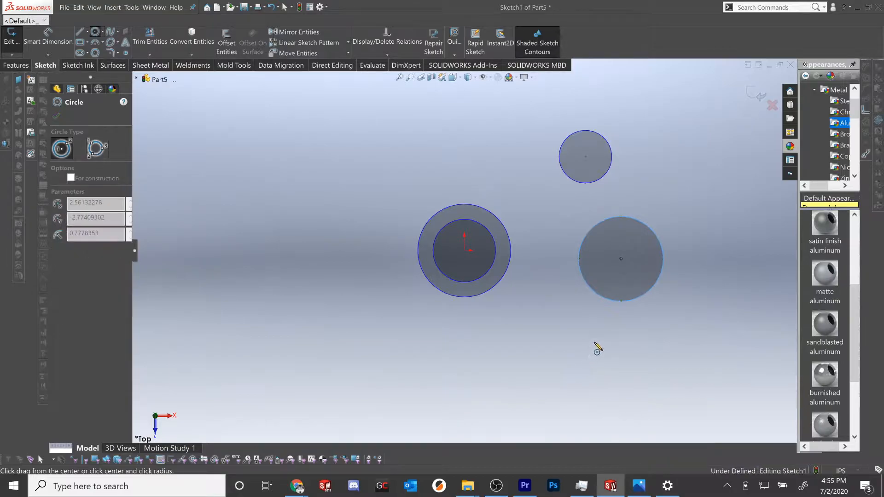
left_click(597, 344)
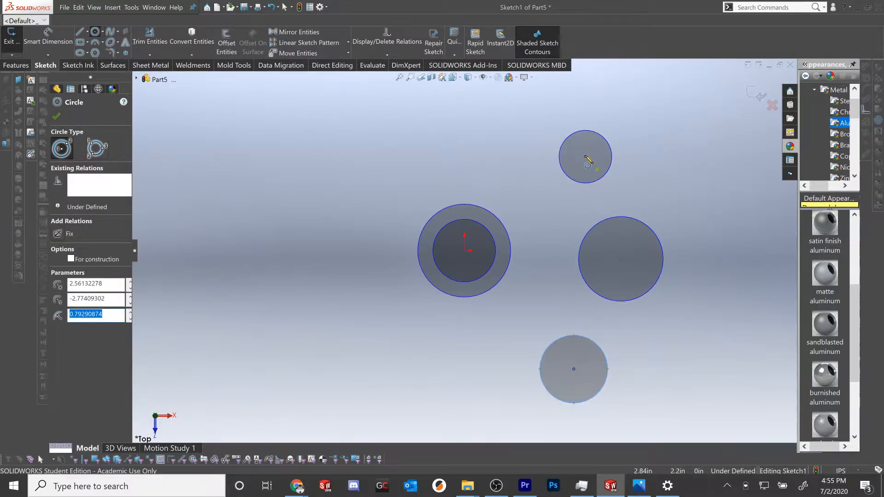
left_click(585, 156)
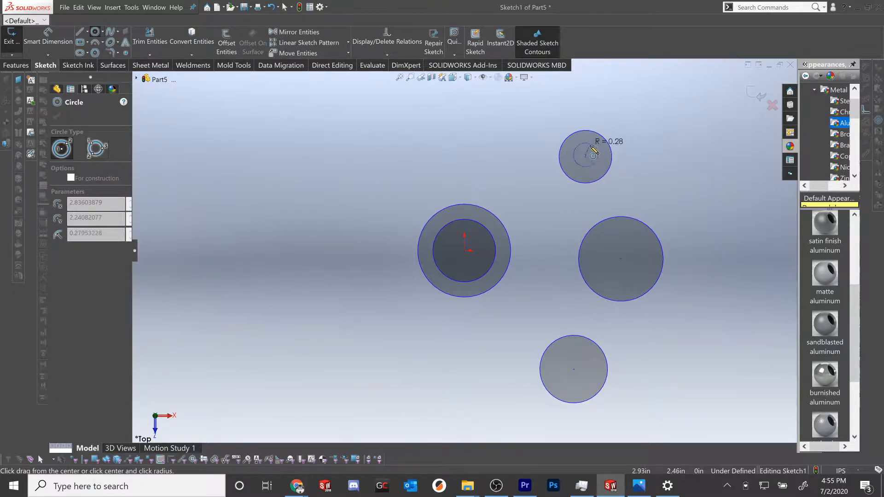
left_click(597, 152)
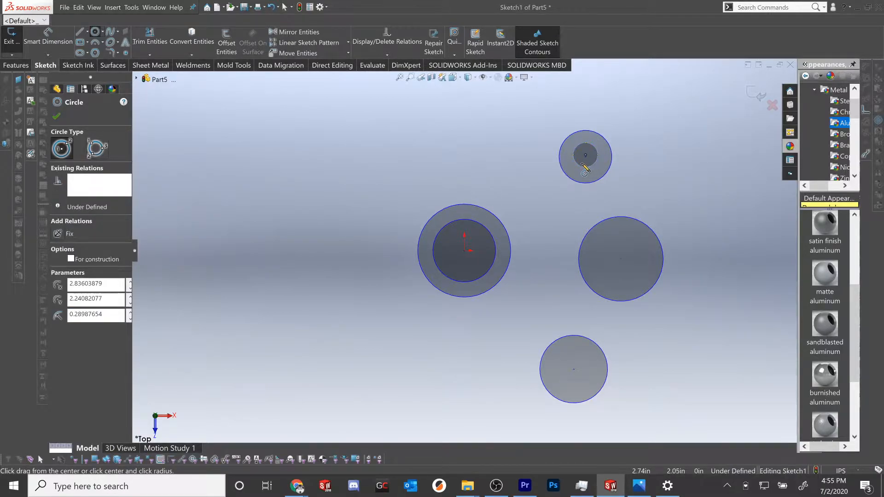
key("ctrl+z")
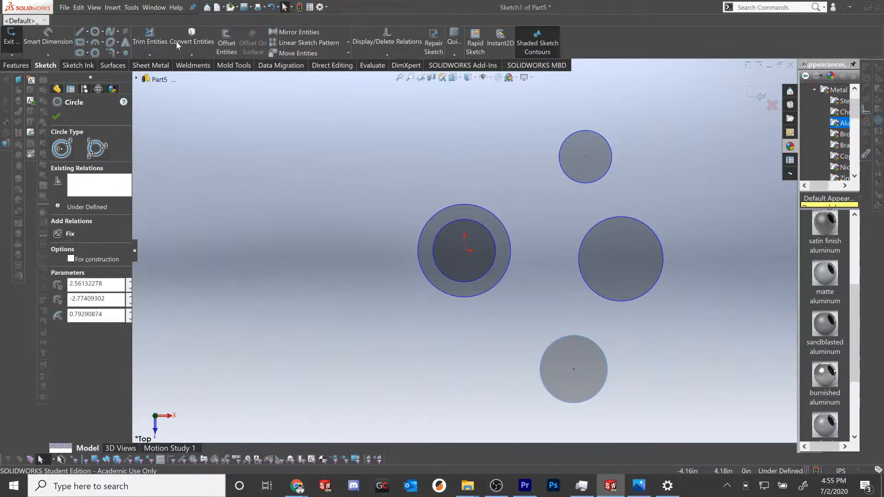
- Draw a smaller concentric circle inside each of the three outer circles, upper radius about 0.35 in and lower about 0.41 in
left_click(92, 33)
left_click(585, 157)
left_click(598, 149)
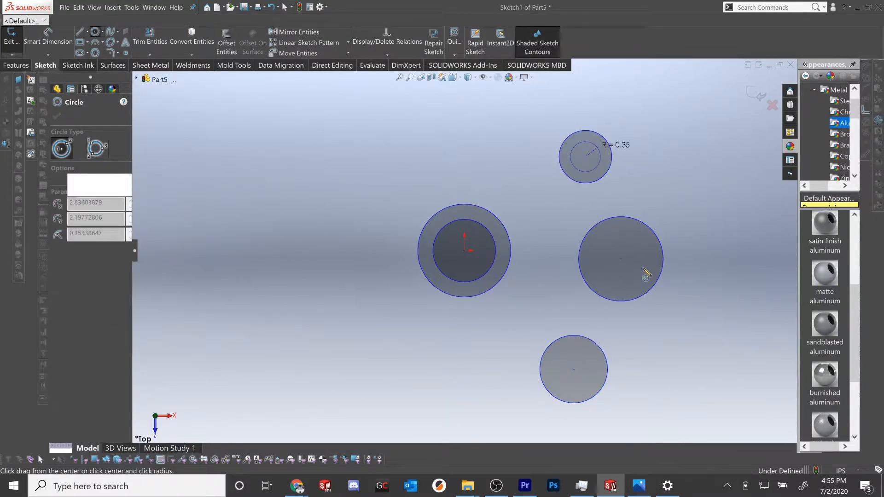
left_click(621, 259)
left_click(636, 245)
left_click(574, 369)
left_click(588, 359)
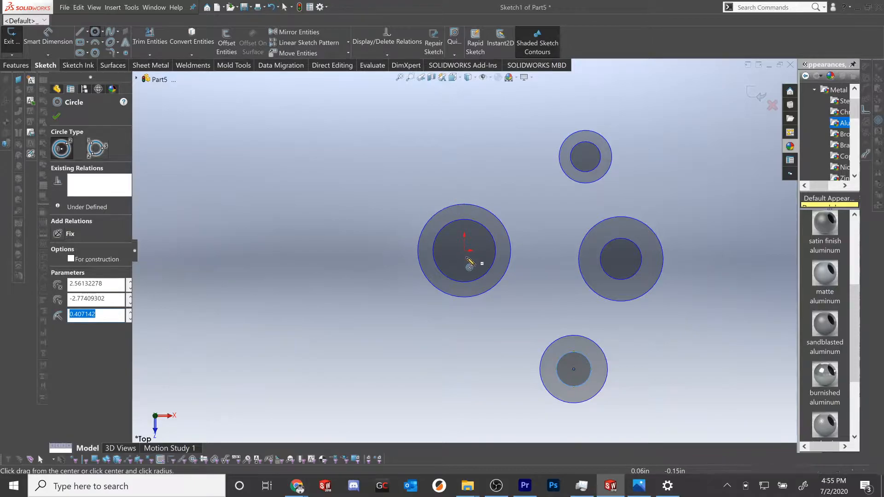
key("Escape")
- Sketch the connecting arm with three lines extending left from the hub circle, its end edge about 1 in long
left_click(81, 32)
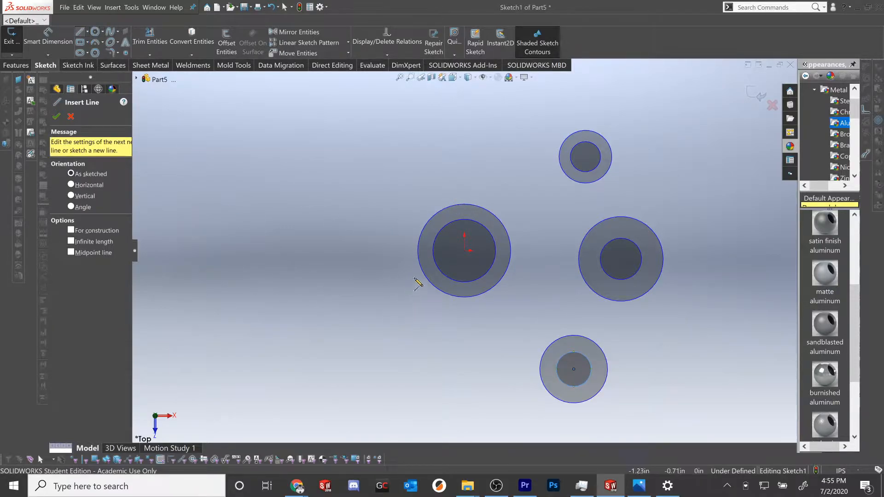
left_click(422, 269)
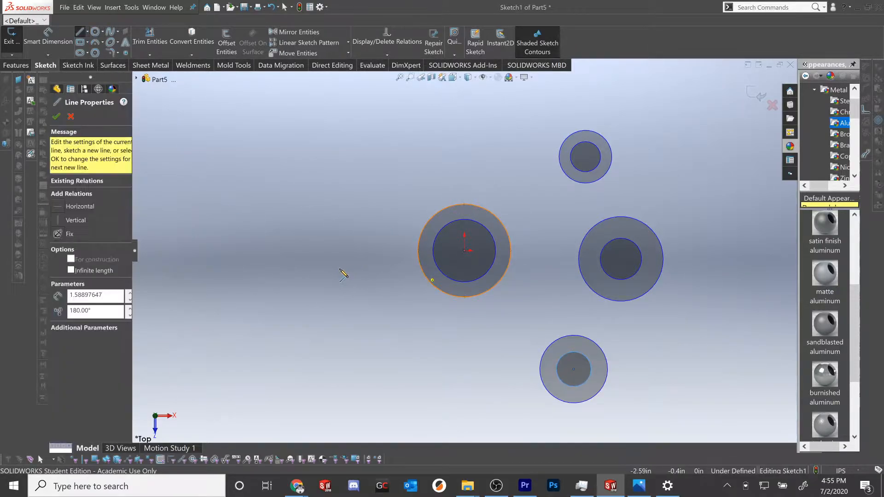
left_click(341, 269)
left_click(342, 226)
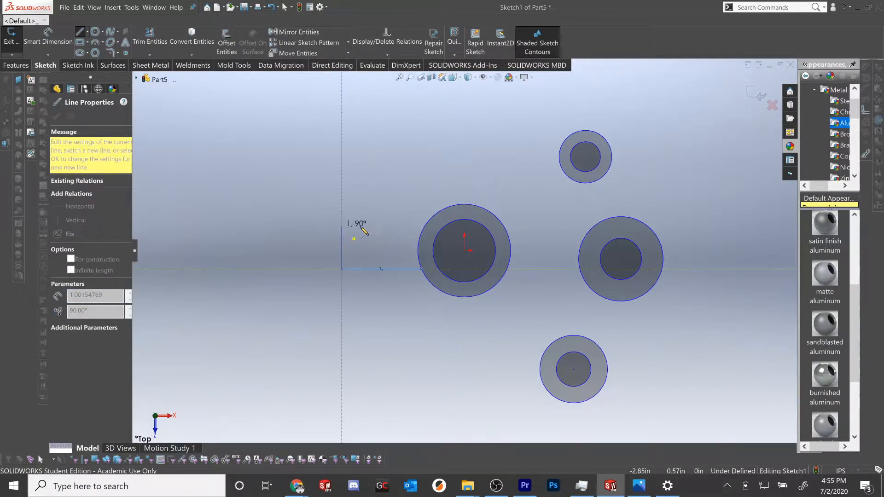
left_click(424, 226)
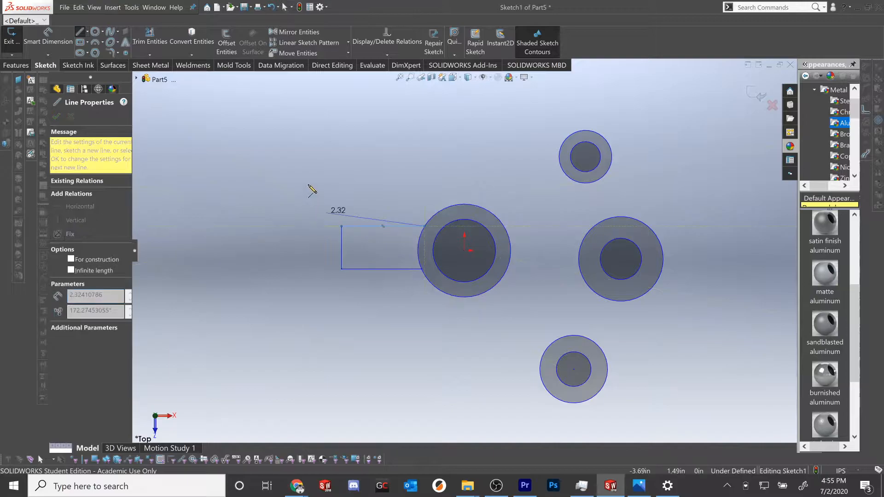
- Sketch the flange outline at the arm's left end, about 0.92 in wide and 2.65 in tall, closing it at the arm's lower corner
left_click(342, 227)
left_click(342, 226)
left_click(342, 181)
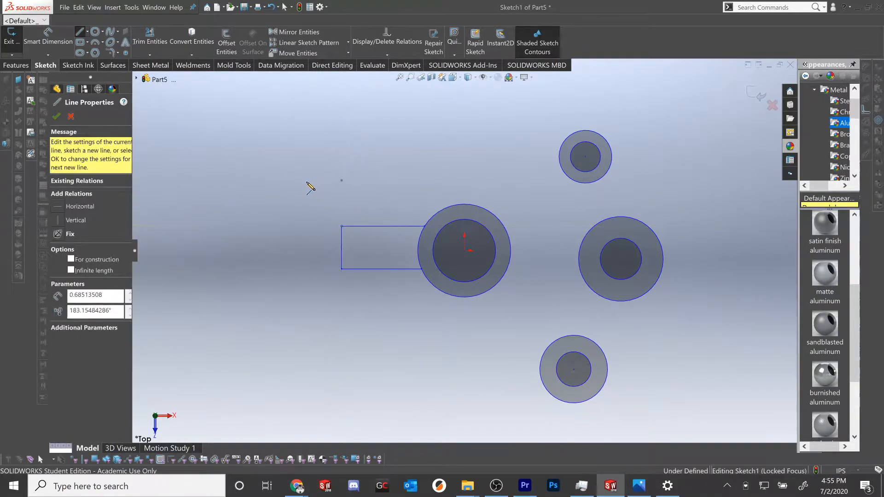
left_click(303, 180)
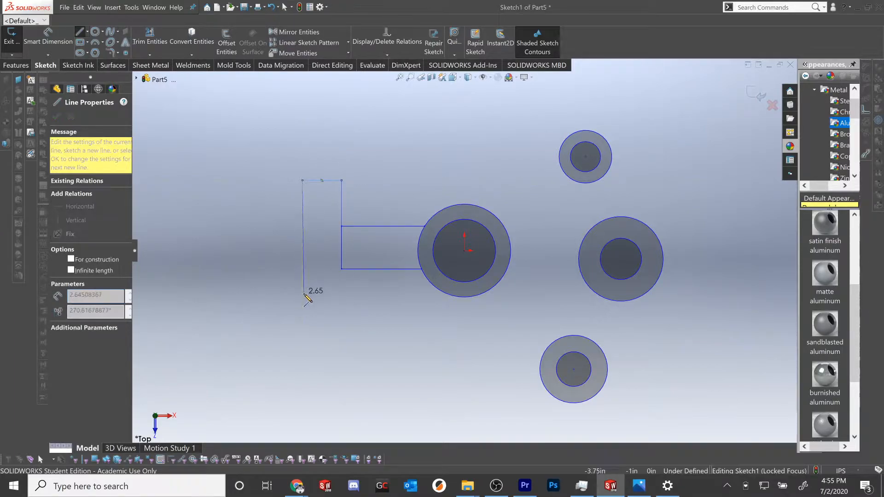
left_click(302, 294)
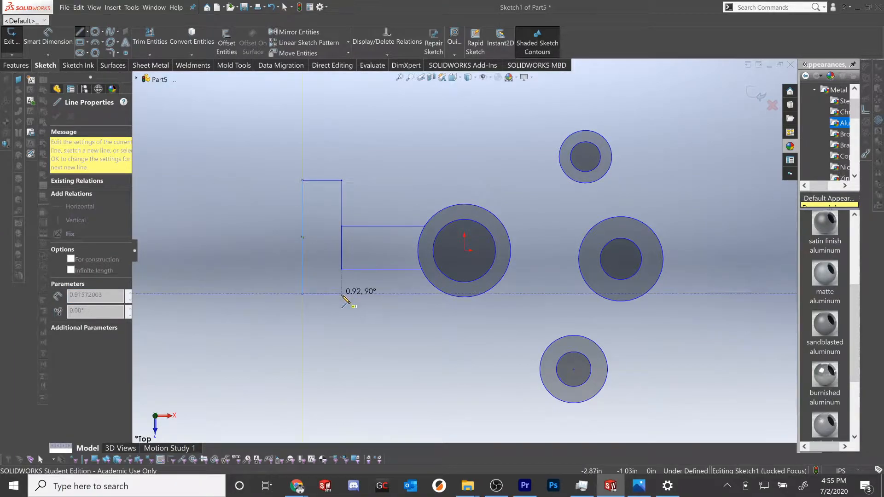
left_click(341, 294)
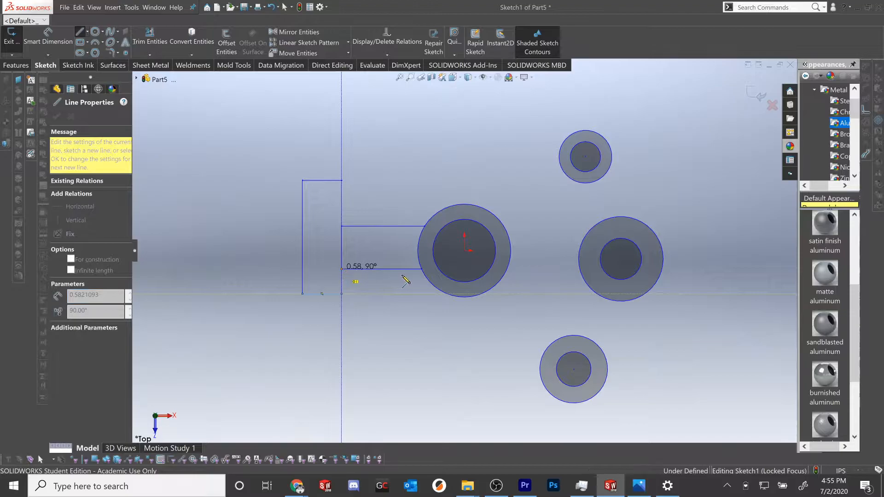
left_click(412, 267)
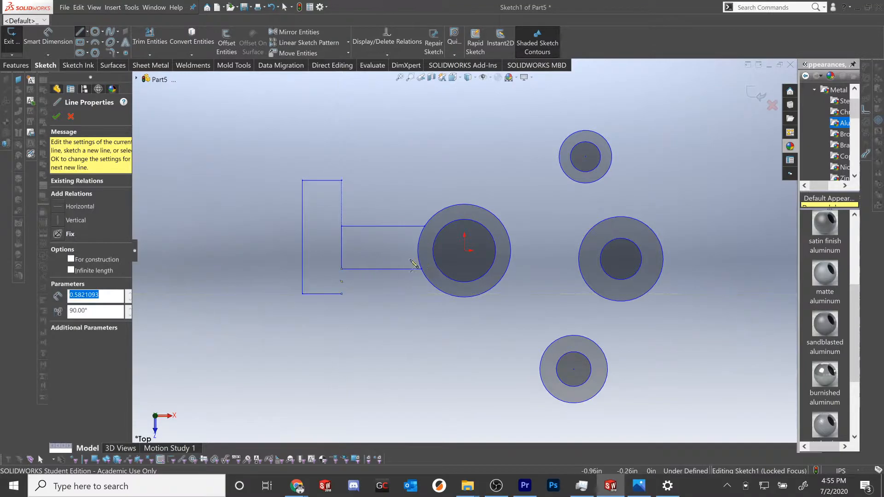
- Draw a line from the top of the hub circle to the upper circle, and another from the upper to the middle circle
left_click(448, 206)
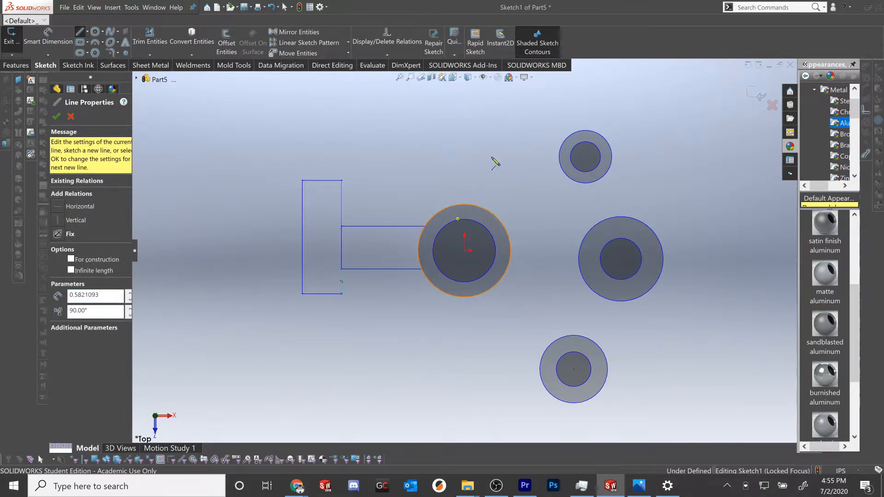
left_click(571, 134)
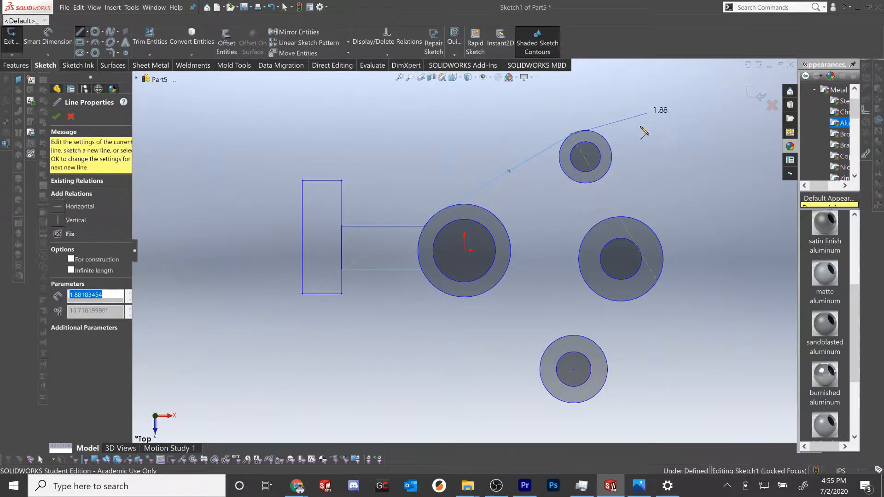
key("Escape")
left_click(613, 156)
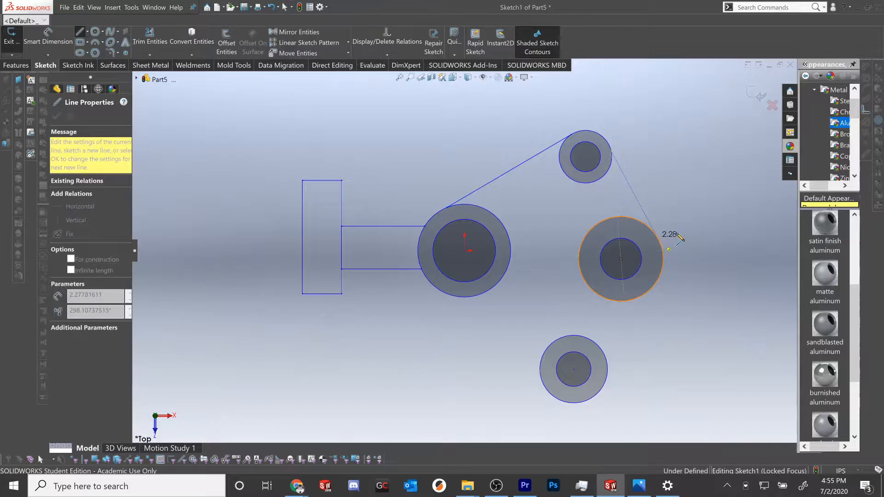
left_click(656, 236)
key("Escape")
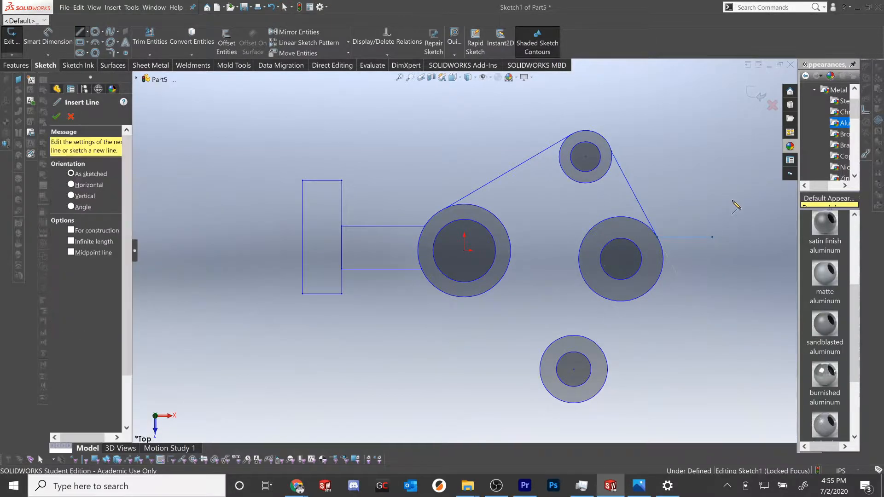
- Draw a line from the middle circle to the lower circle and another from the hub's underside to the lower circle
left_click(645, 295)
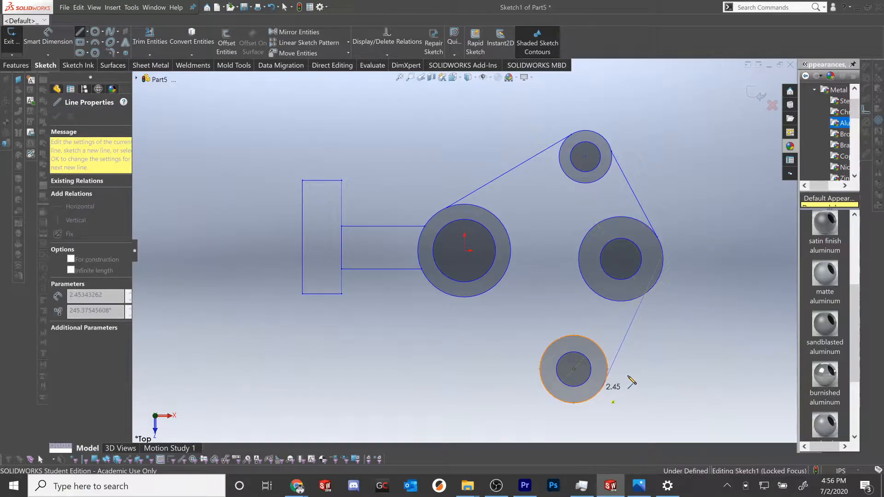
left_click(647, 373)
key("Escape")
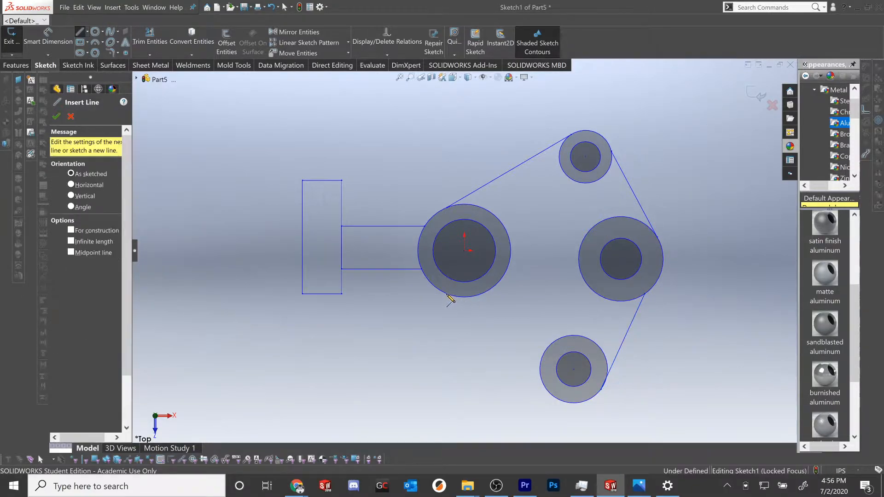
left_click(446, 297)
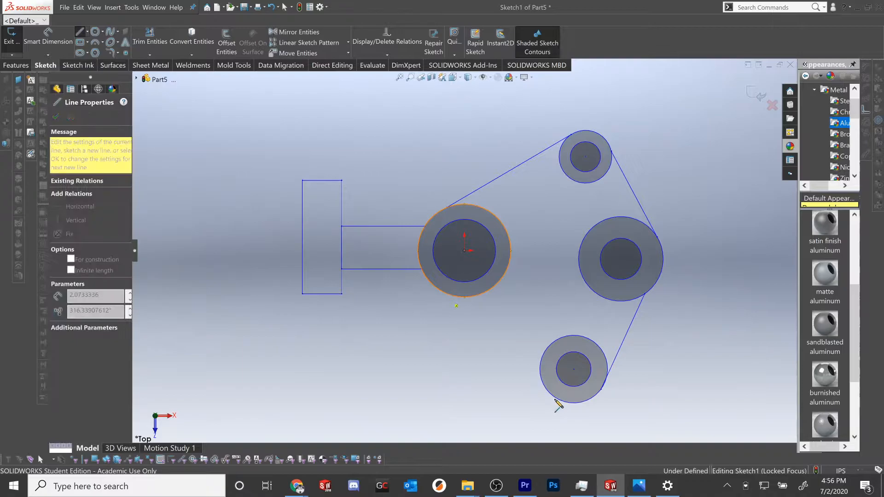
left_click(531, 397)
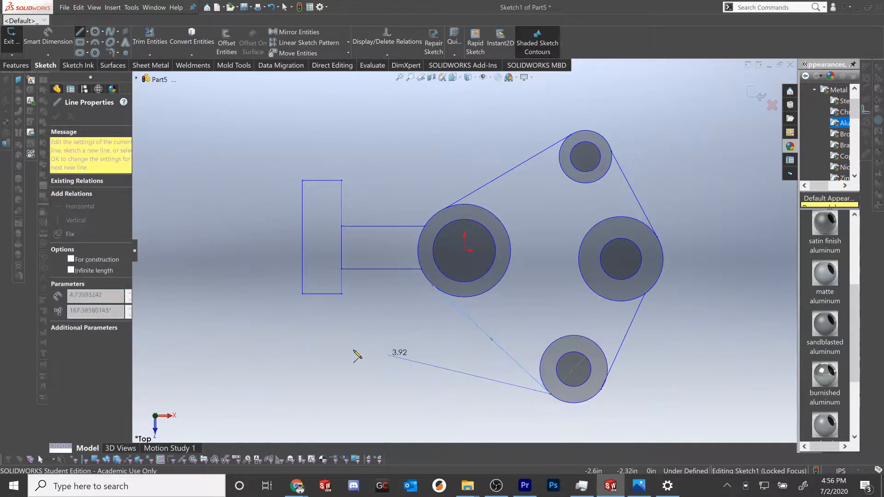
key("Escape")
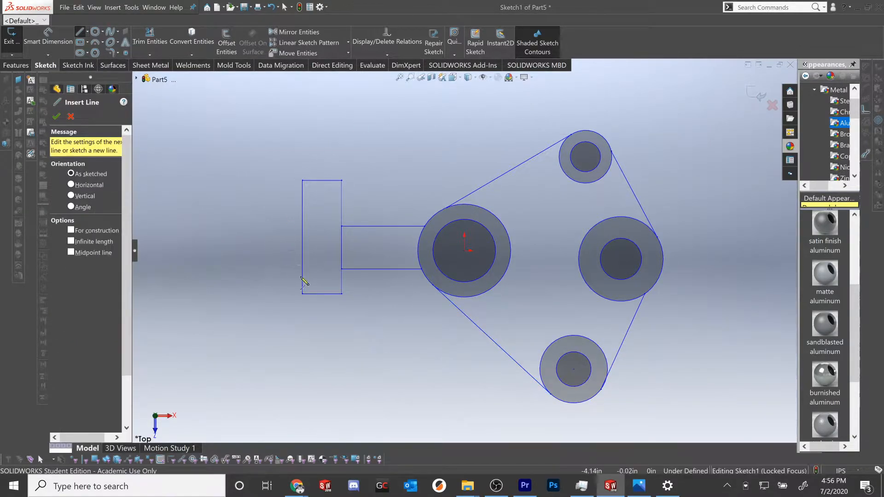
left_click(56, 117)
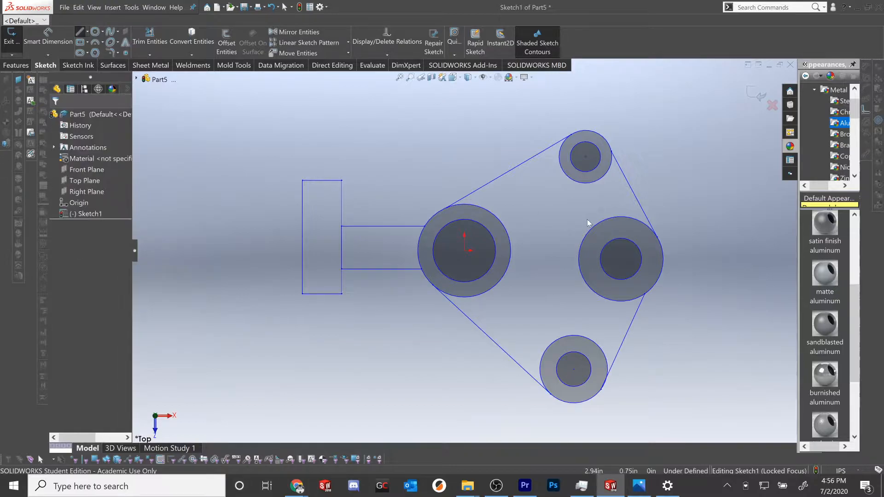
- Check the Week1 Exercise 1 blueprint, then make the centers of the hub and the middle circle horizontal to each other
left_click(640, 486)
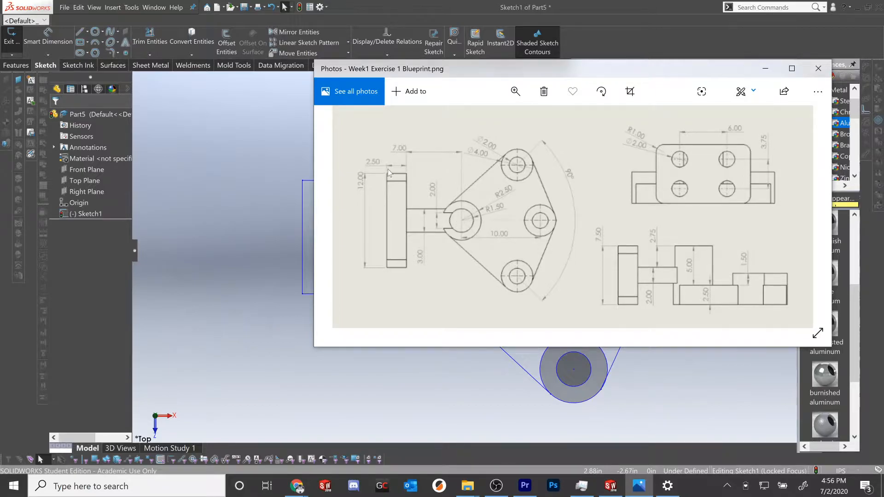
left_click(419, 393)
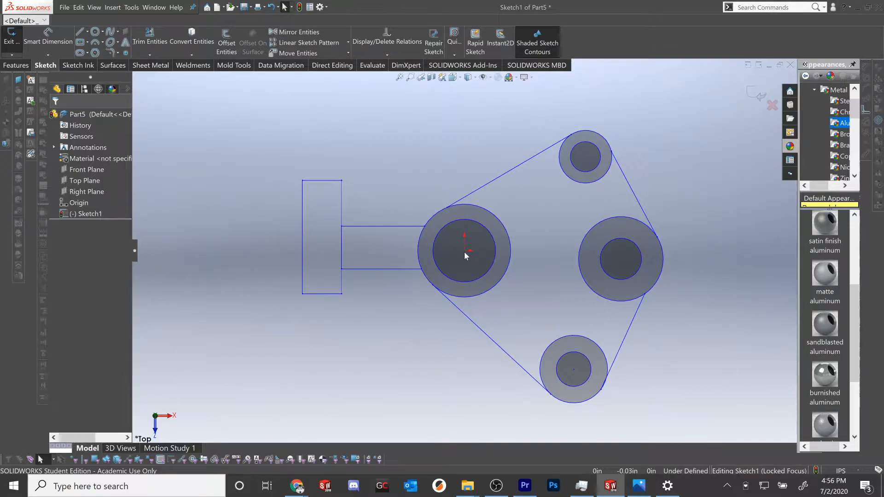
left_click(465, 252)
left_click(621, 260, "ctrl")
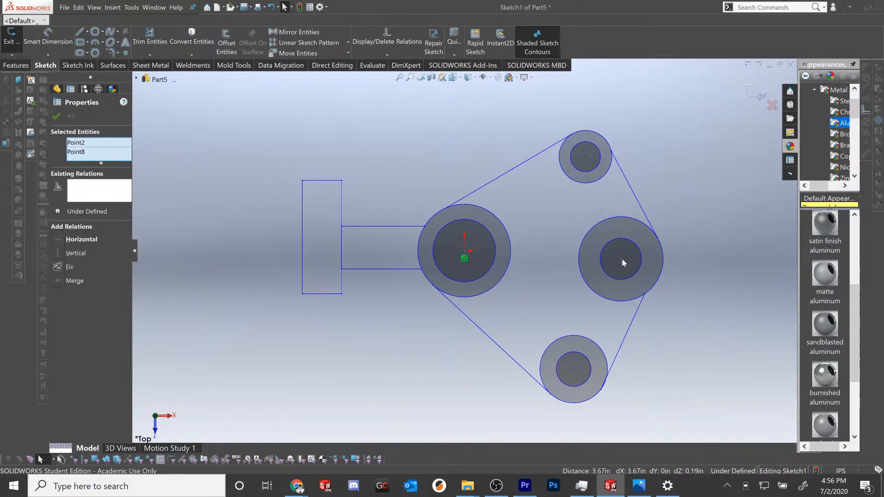
left_click(637, 237)
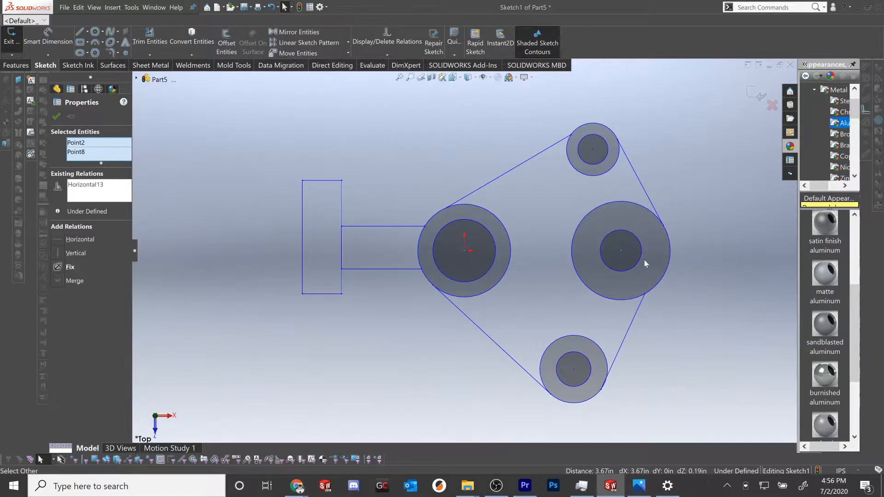
key("Escape")
- Make the outer circles of the upper, middle and lower bosses equal
left_click(599, 295)
left_click(568, 337, "ctrl")
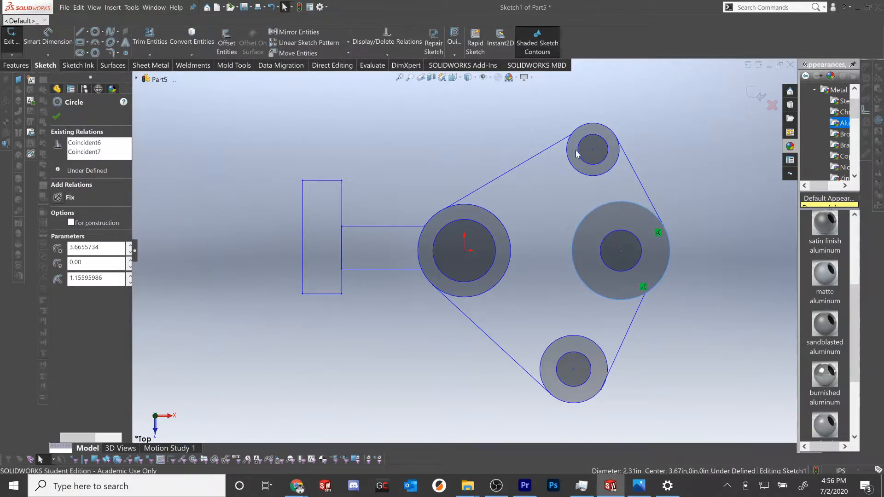
left_click(582, 173, "ctrl")
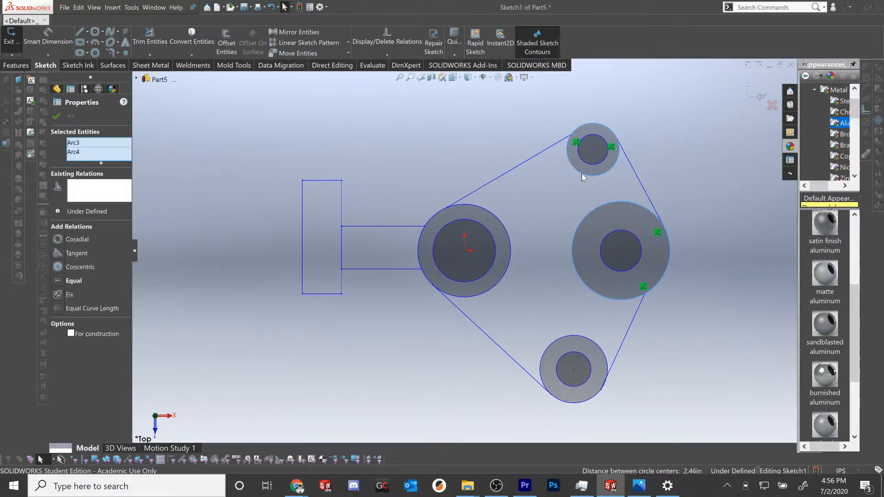
left_click(566, 339, "ctrl")
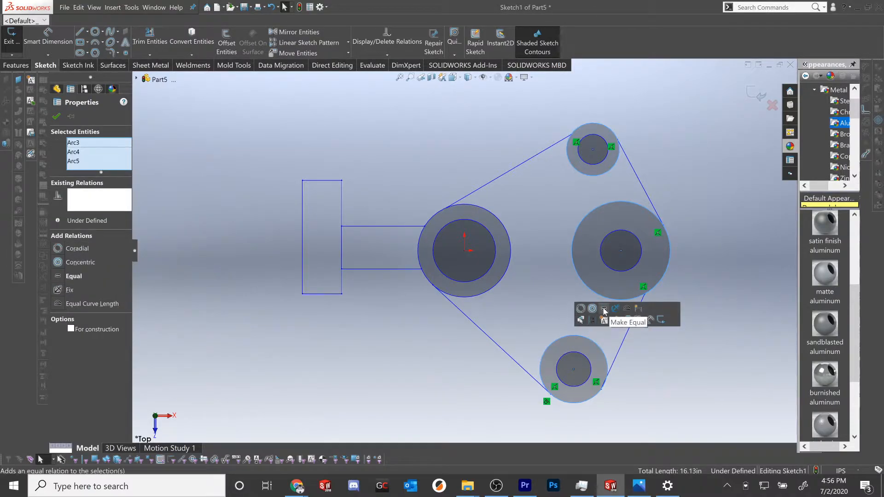
left_click(604, 308)
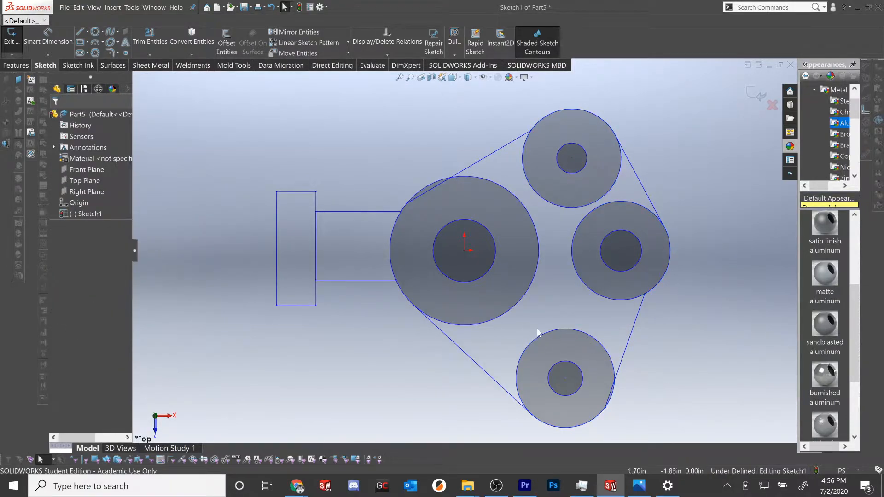
- Make the inner hole circles of the upper, middle and lower bosses equal
scroll(526, 279, "up", 2)
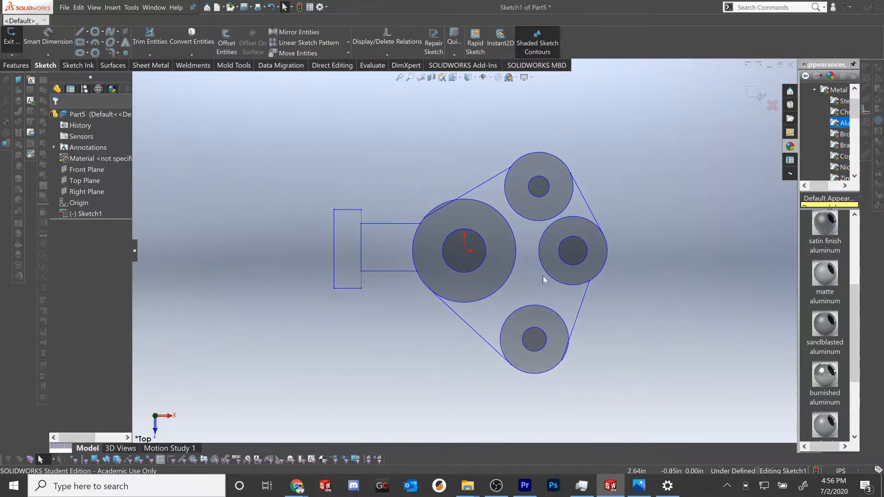
left_click(536, 198)
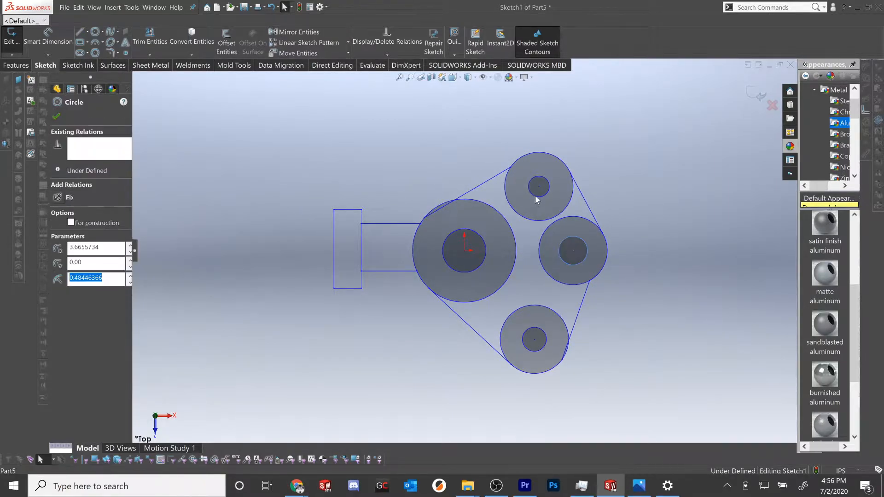
left_click(538, 329, "ctrl")
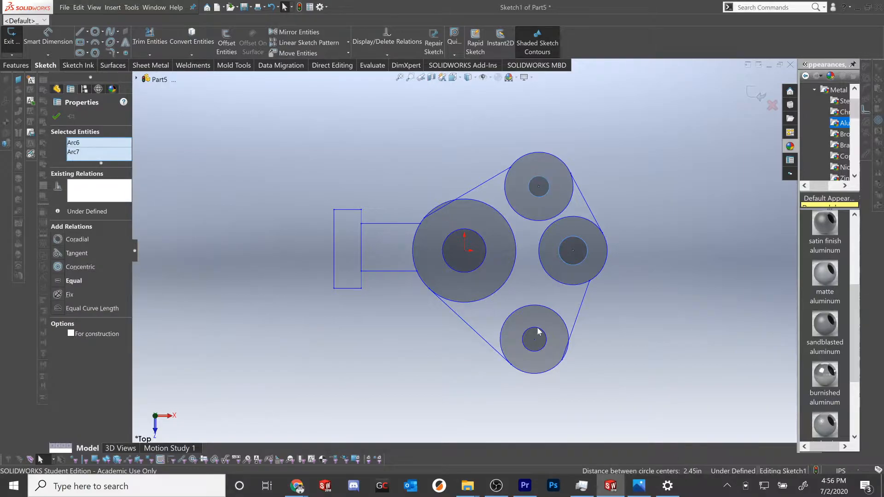
left_click(539, 329, "ctrl")
left_click(576, 300)
left_click(476, 306)
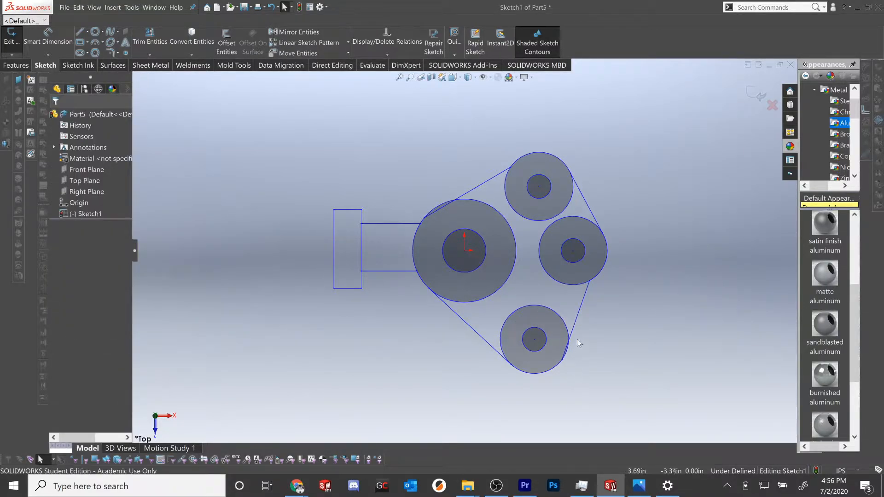
- Make the line joining the middle and lower bosses tangent to the outer circles of both
left_click(442, 303)
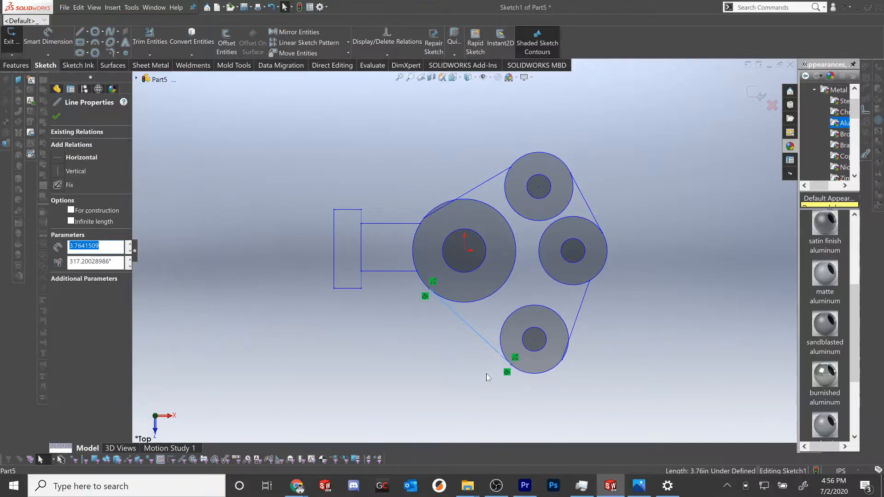
left_click(586, 316)
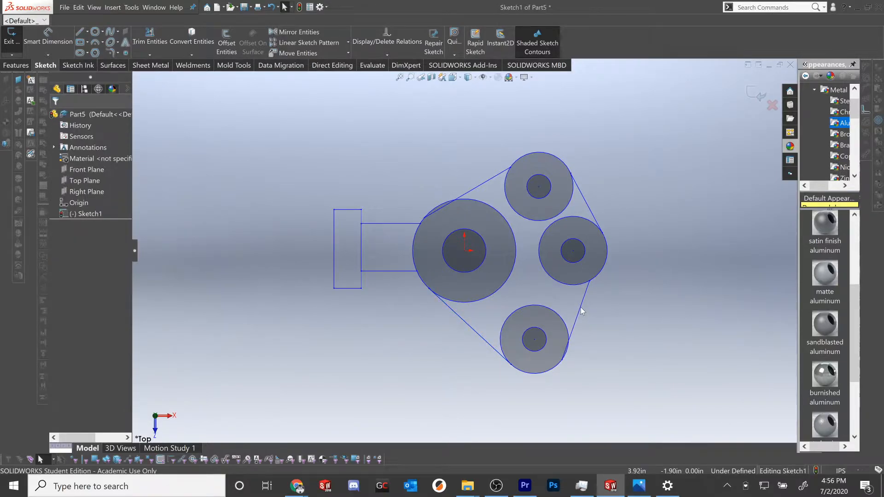
left_click(575, 325)
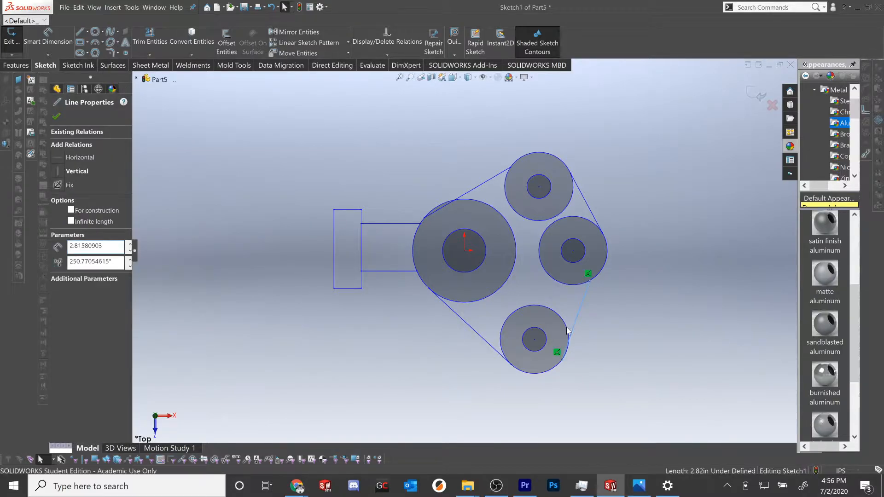
left_click(567, 331)
left_click(575, 318, "ctrl")
left_click(581, 301)
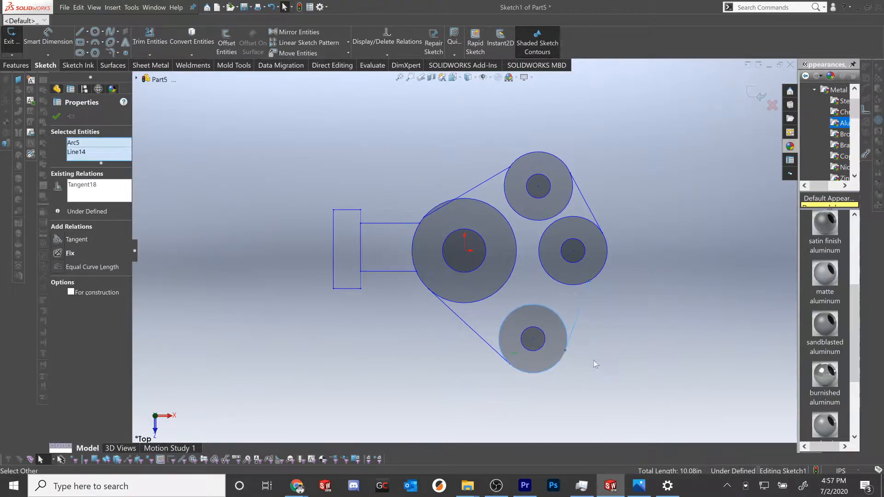
left_click(580, 310)
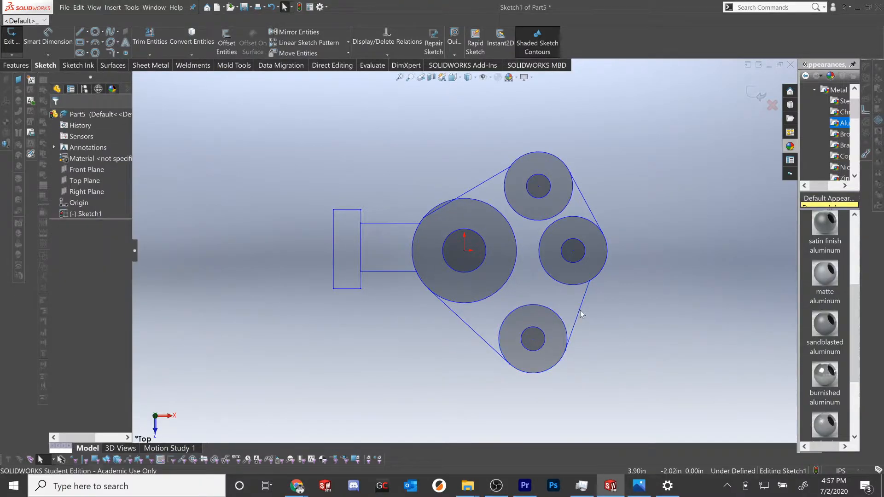
left_click(579, 285, "ctrl")
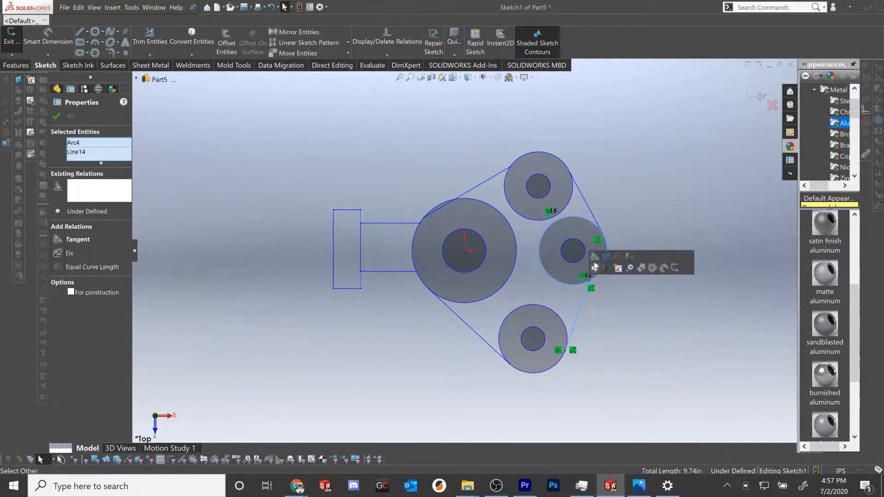
left_click(588, 257)
left_click(608, 292)
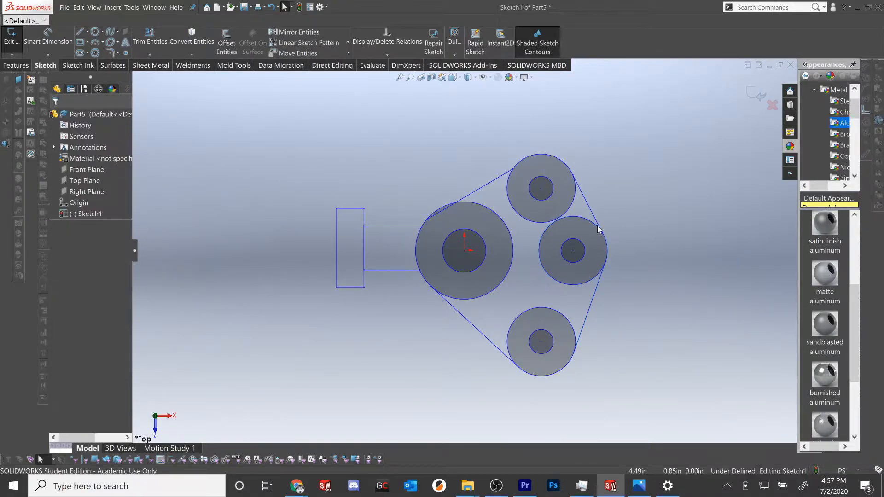
- Make the line joining the upper and middle bosses tangent to the outer circles of both
left_click(594, 227)
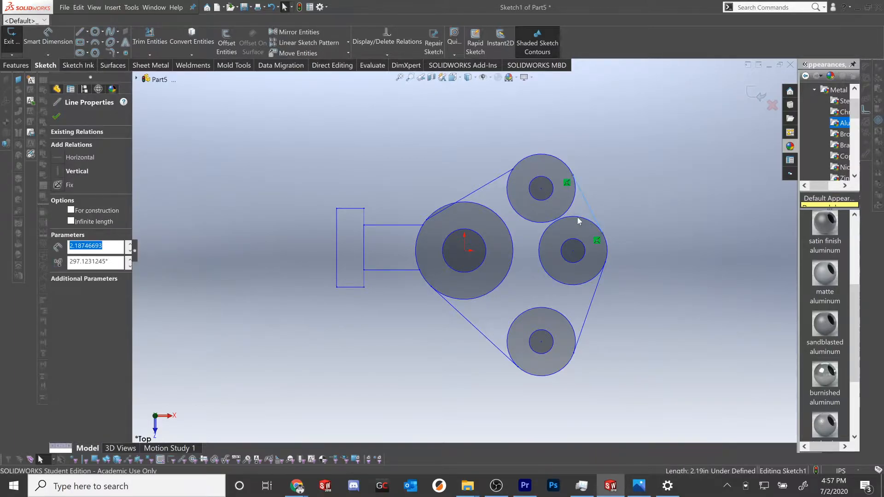
left_click(577, 217, "ctrl")
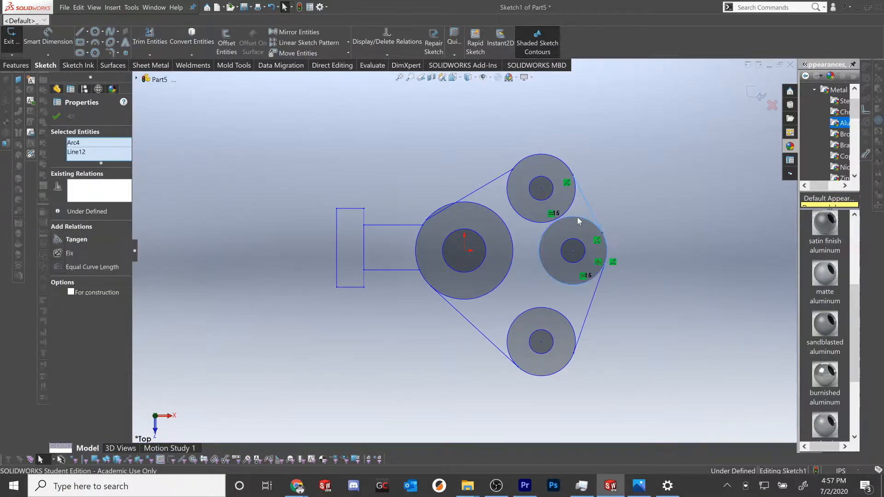
left_click(638, 229)
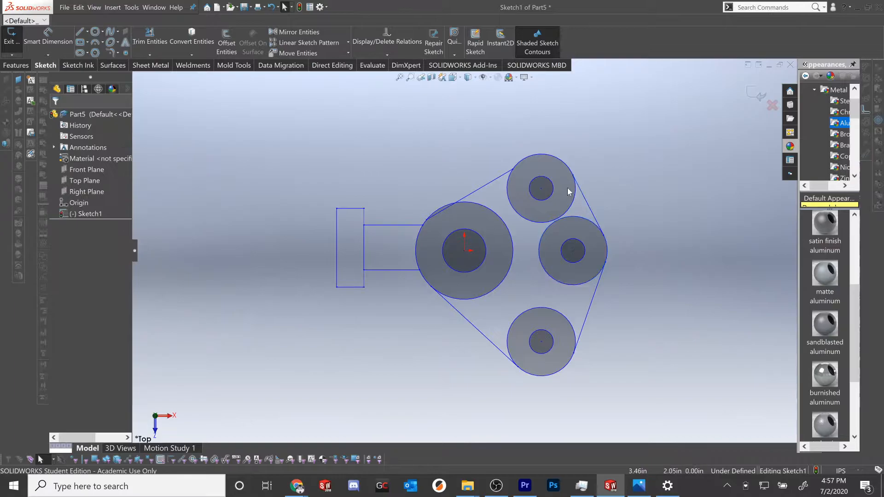
left_click(575, 190)
left_click(582, 194, "ctrl")
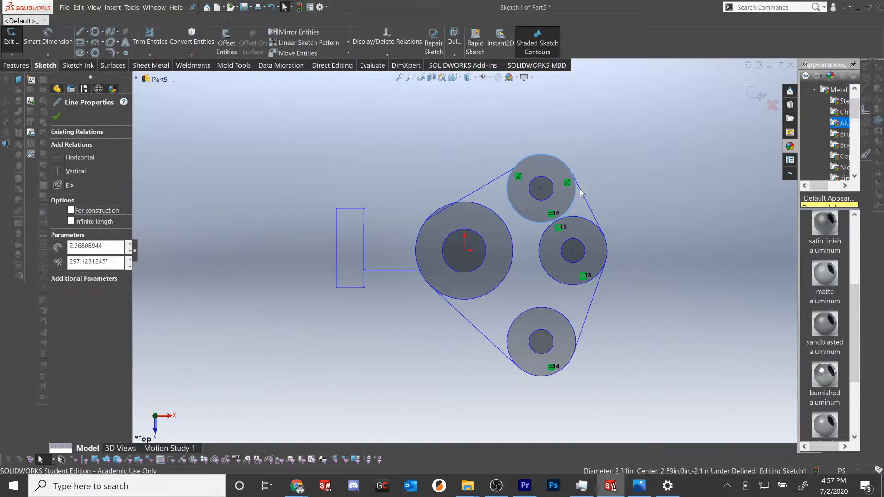
left_click(593, 162)
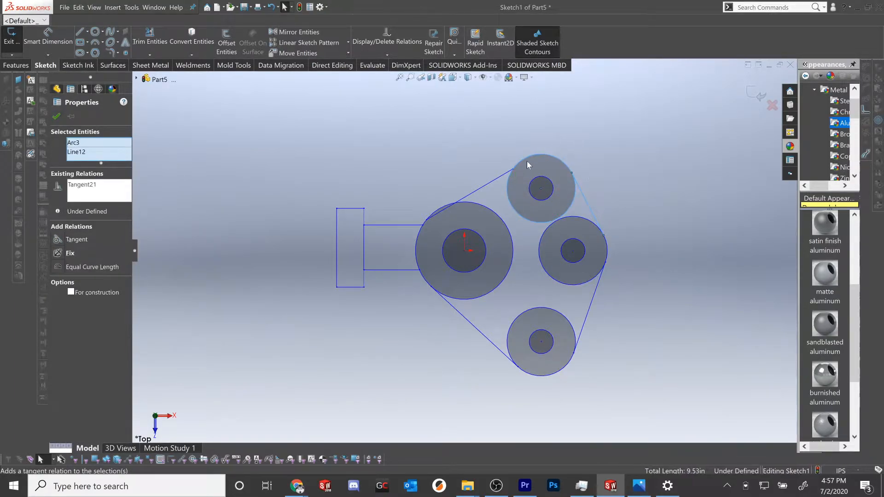
key("Escape")
- Make the line joining the hub and the upper boss tangent to the outer circles of both
left_click(500, 176)
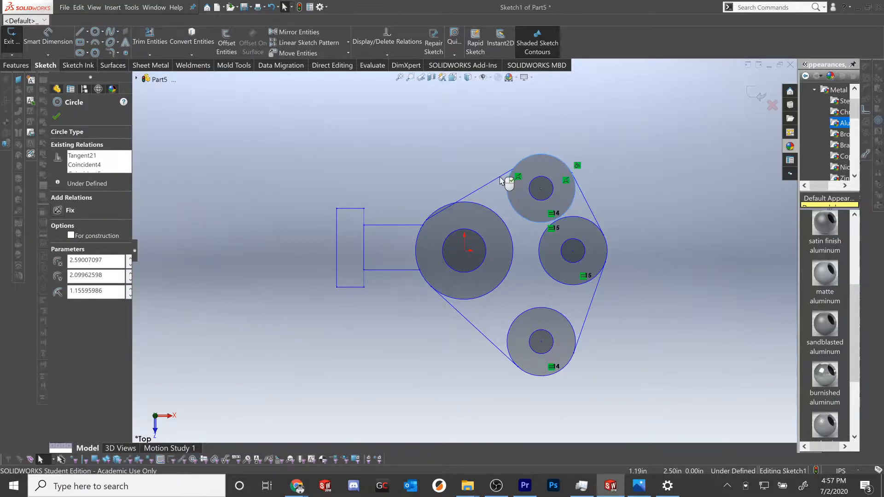
left_click(500, 178, "ctrl")
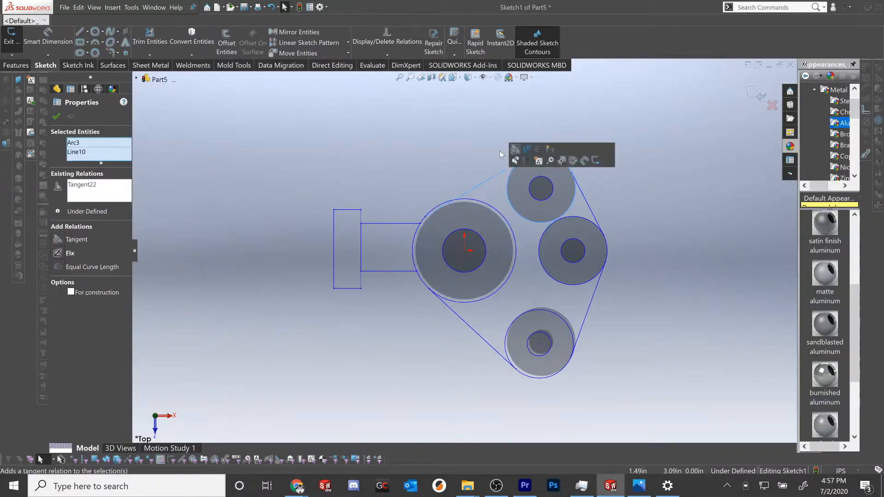
left_click(514, 150)
key("Escape")
left_click(441, 216)
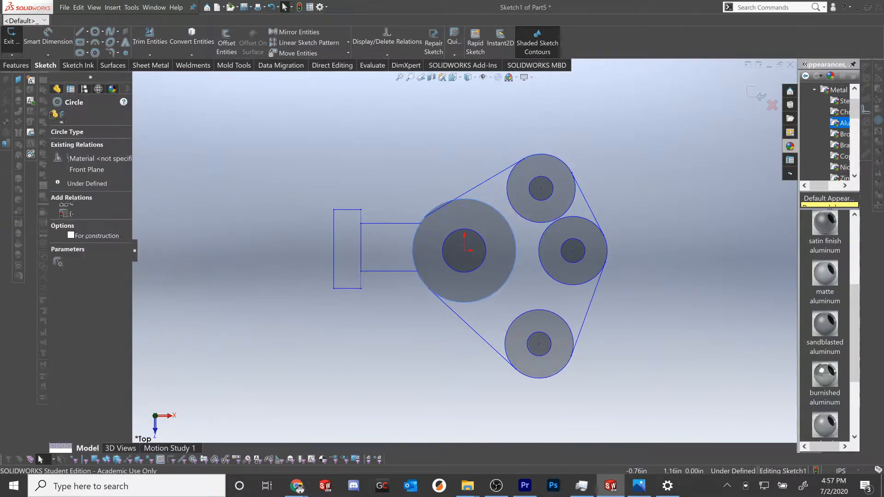
left_click(477, 189, "ctrl")
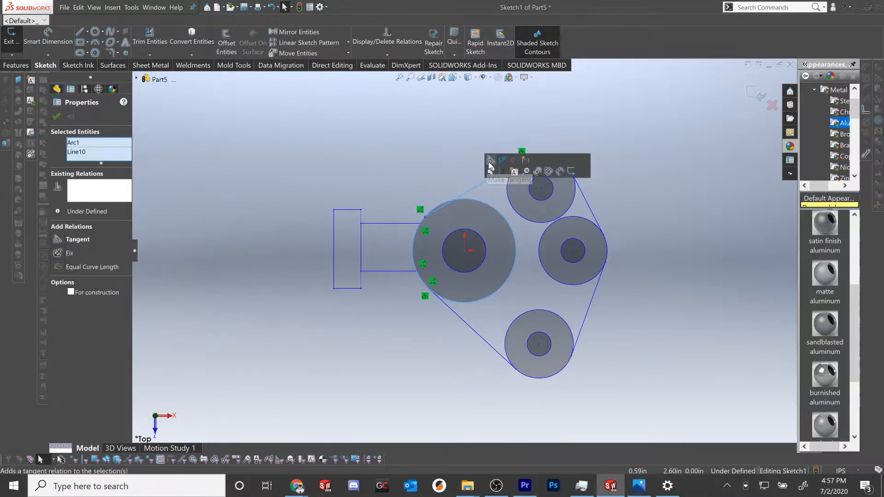
left_click(490, 163)
key("Escape")
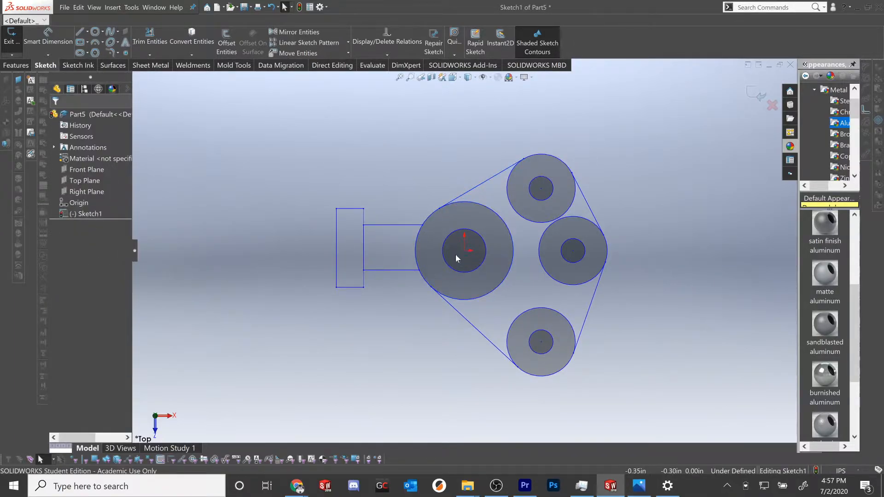
- Draw a horizontal construction line from the hub's center at the origin to the middle boss's center
key("l")
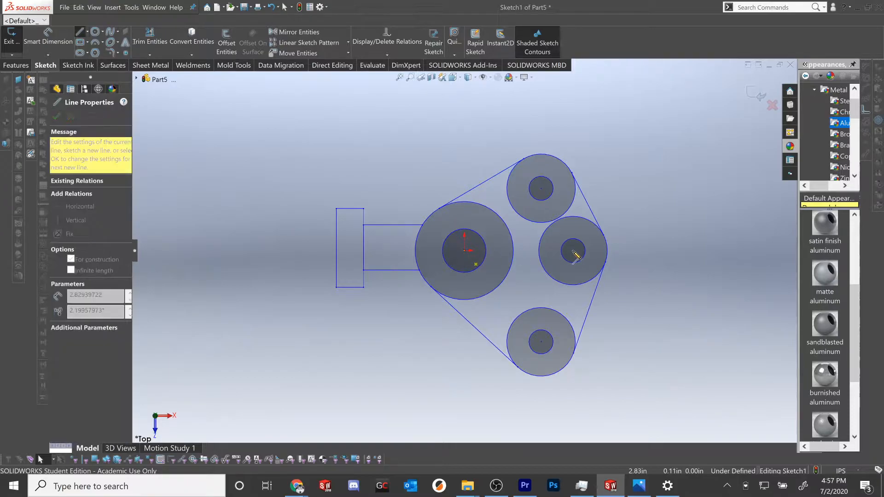
left_click(573, 251)
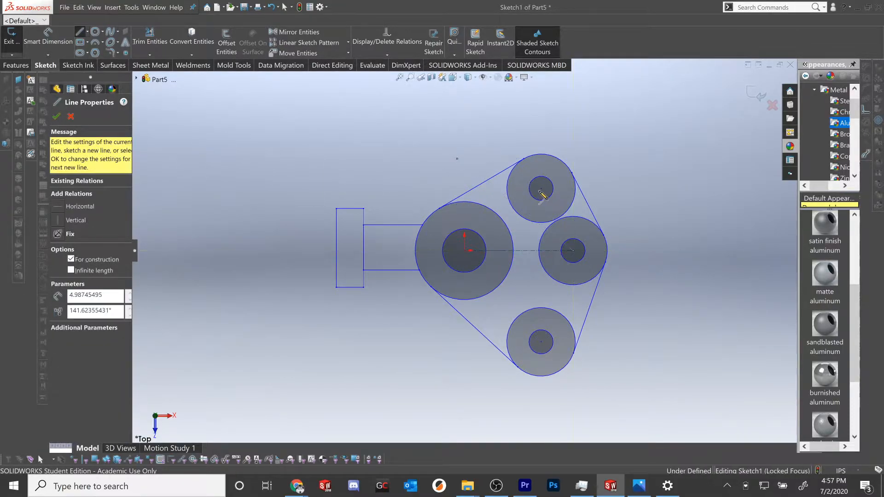
key("Escape")
key("Escape")
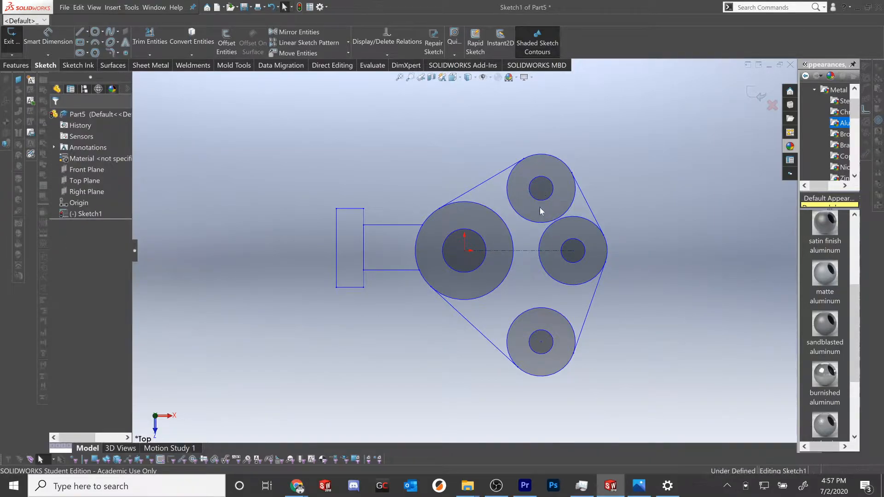
- Make the centers of the upper and lower bosses symmetric about the horizontal construction line
left_click(532, 254)
left_click(541, 343, "ctrl")
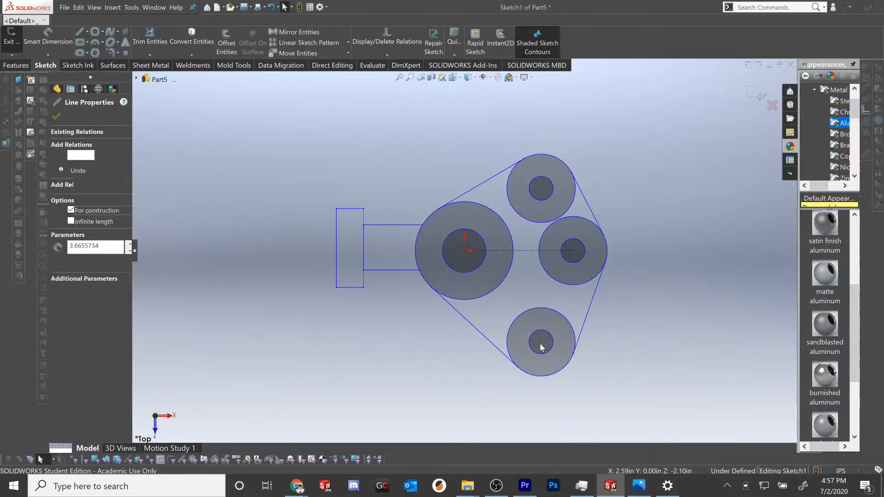
left_click(541, 343, "ctrl")
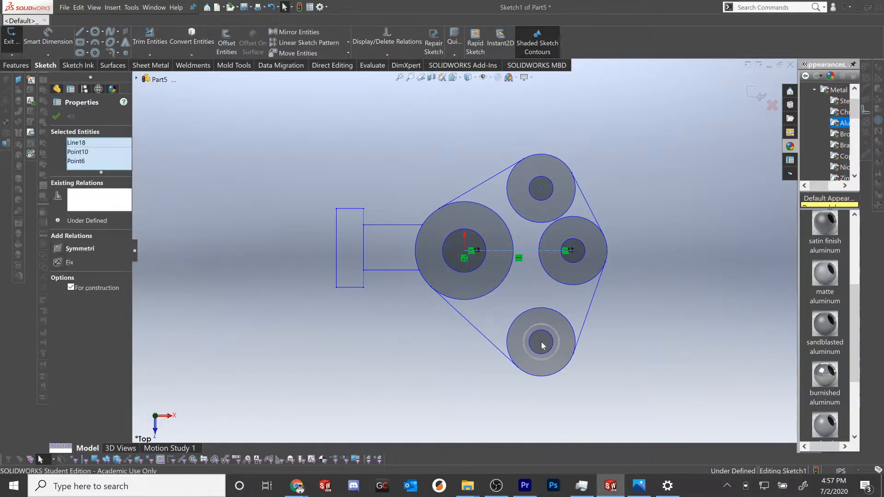
left_click(556, 315)
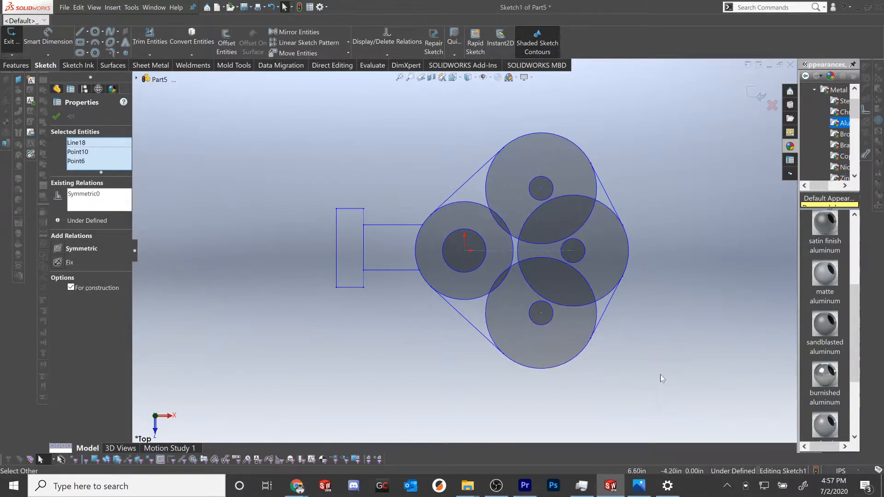
- Move the middle boss farther from the hub and spread the upper and lower bosses farther from the horizontal construction line
key("Escape")
left_click_drag(580, 253, 681, 251)
left_click_drag(544, 332, 561, 378)
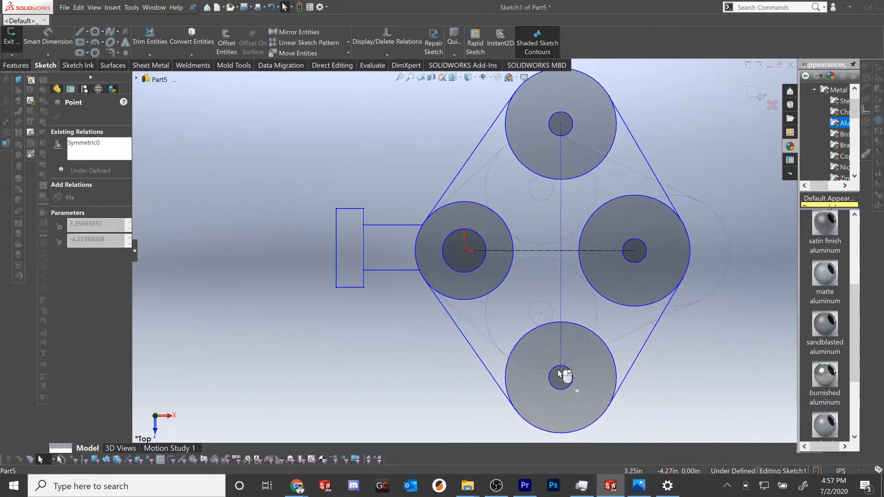
scroll(499, 270, "up", 2)
scroll(499, 270, "down", 3)
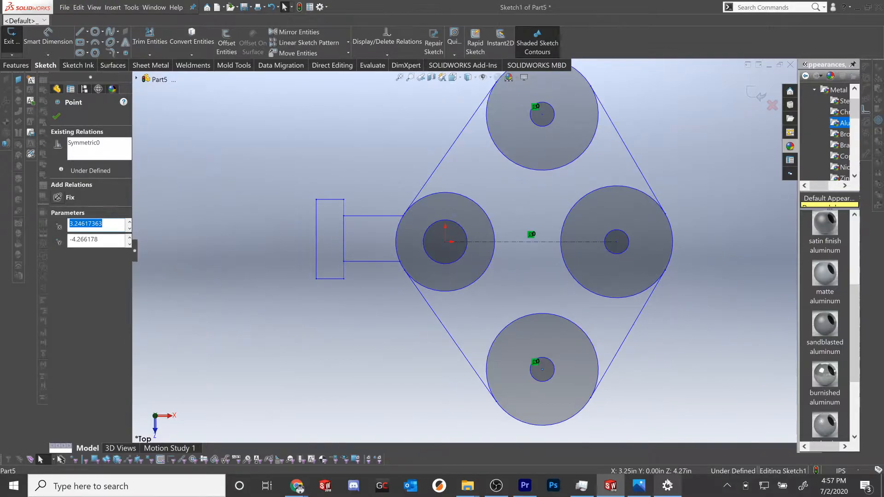
scroll(465, 248, "up", 1)
- Check the blueprint and draw construction lines from the hub's center to the centers of the upper and lower bosses
left_click(639, 486)
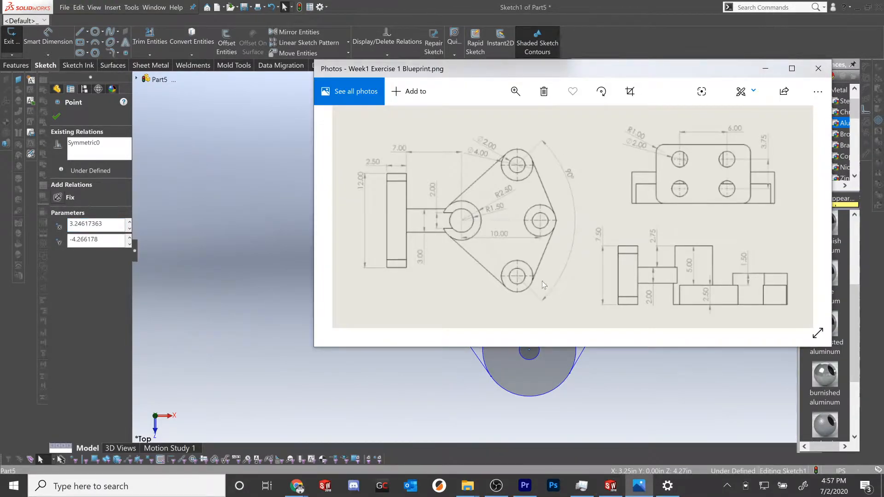
left_click(385, 400)
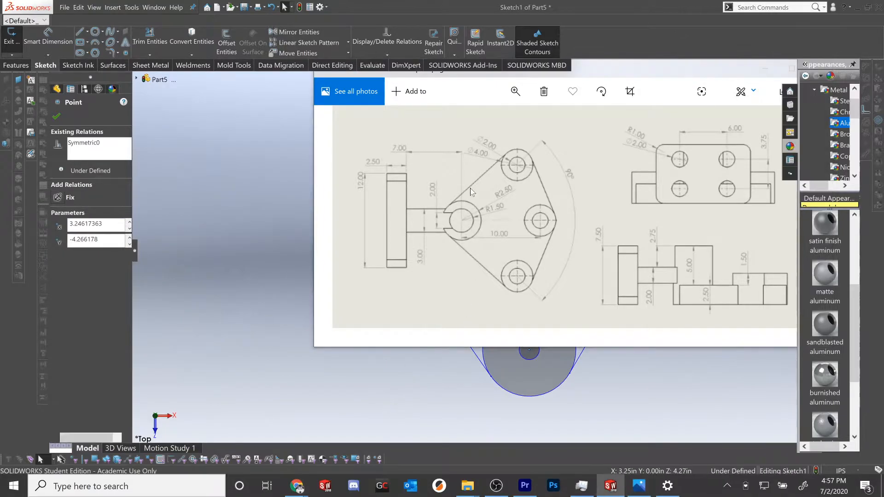
key("l")
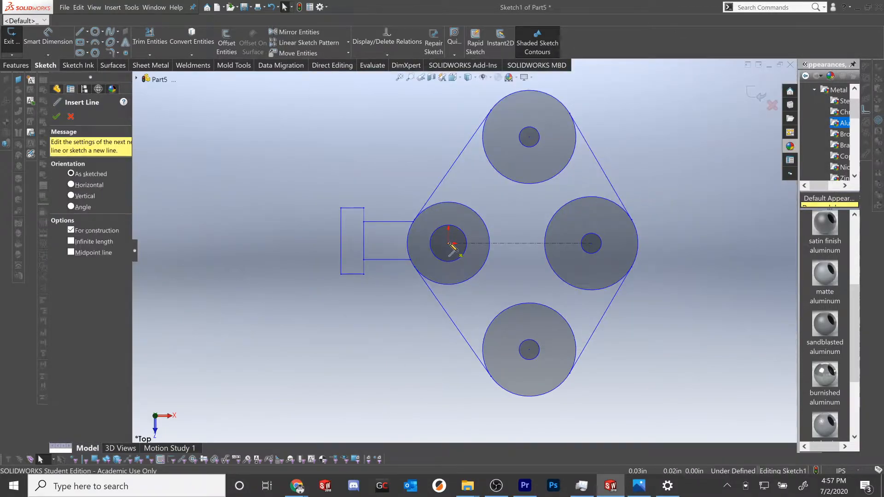
left_click(531, 138)
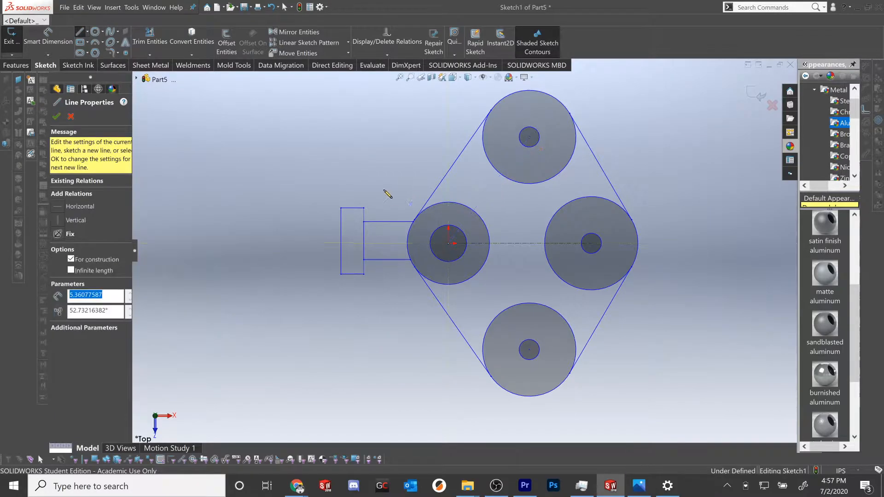
key("Escape")
left_click(449, 243)
left_click(529, 350)
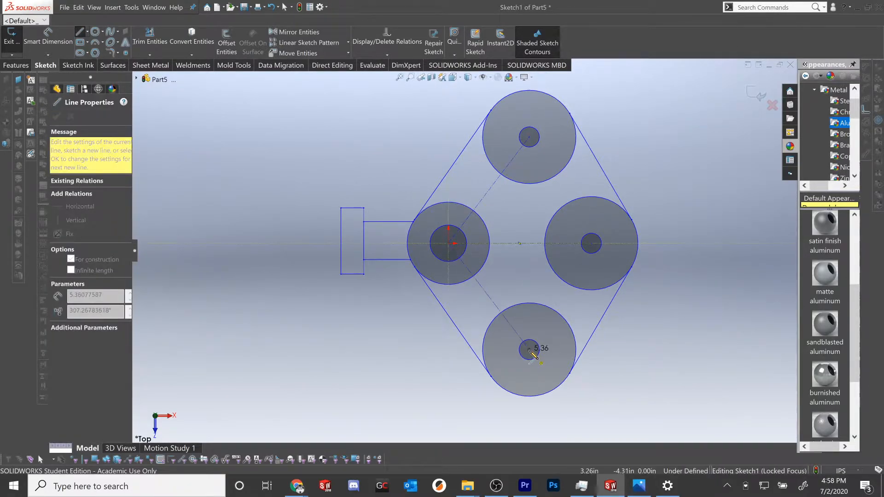
key("Escape")
- Dimension the angle between the two diagonal construction lines as 90°
key("d")
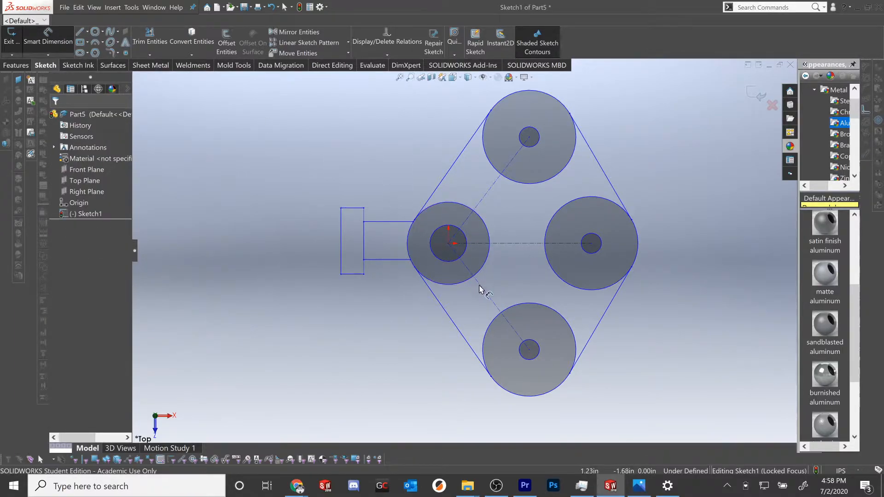
left_click(481, 200)
left_click(484, 197)
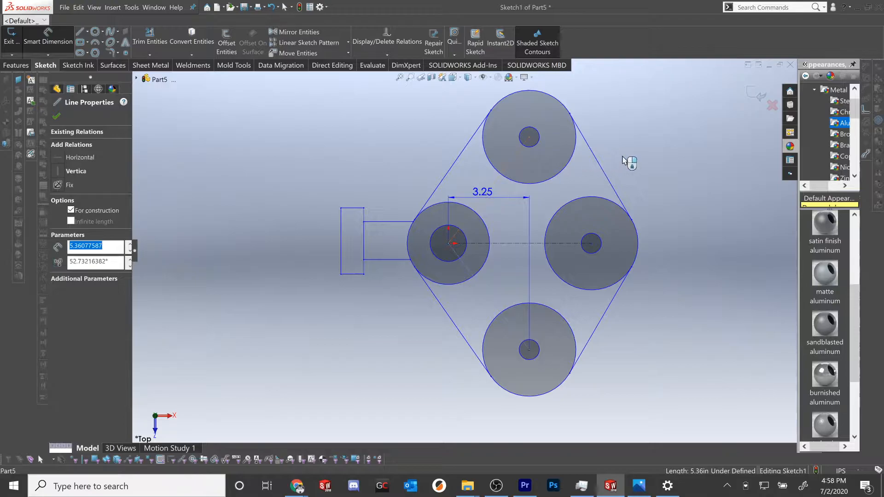
left_click(666, 144)
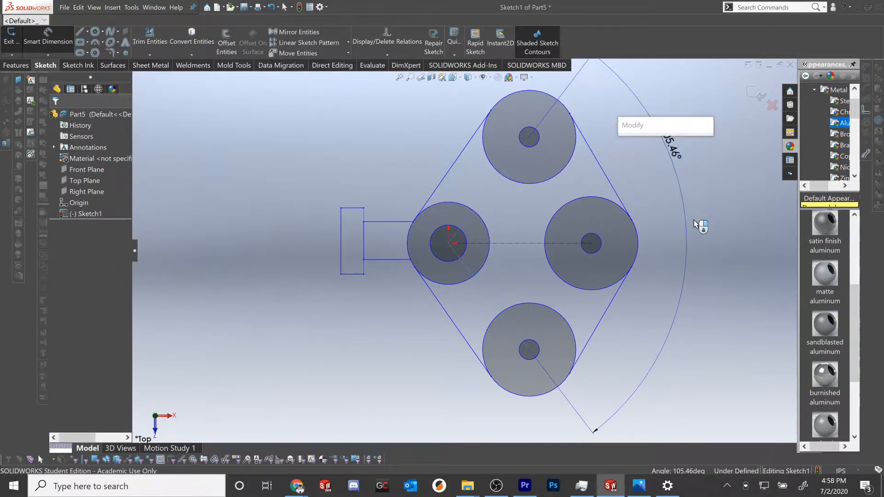
key("Return")
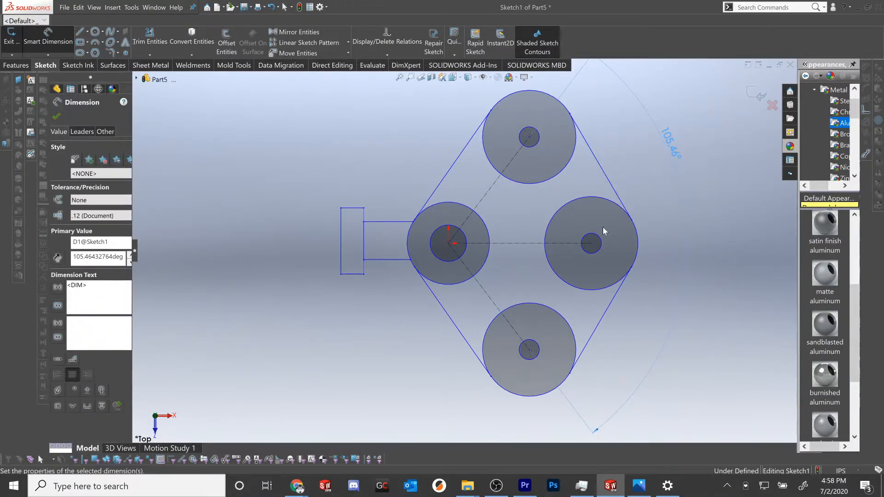
scroll(576, 236, "down", 2)
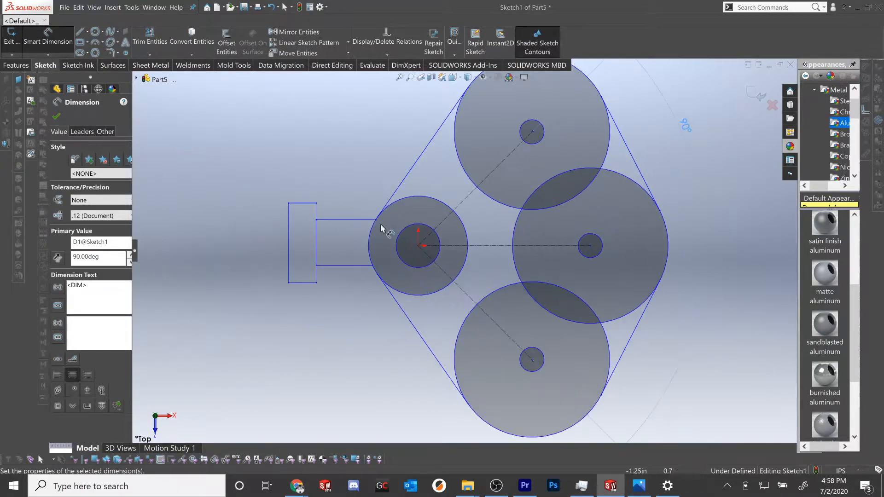
left_click(32, 41)
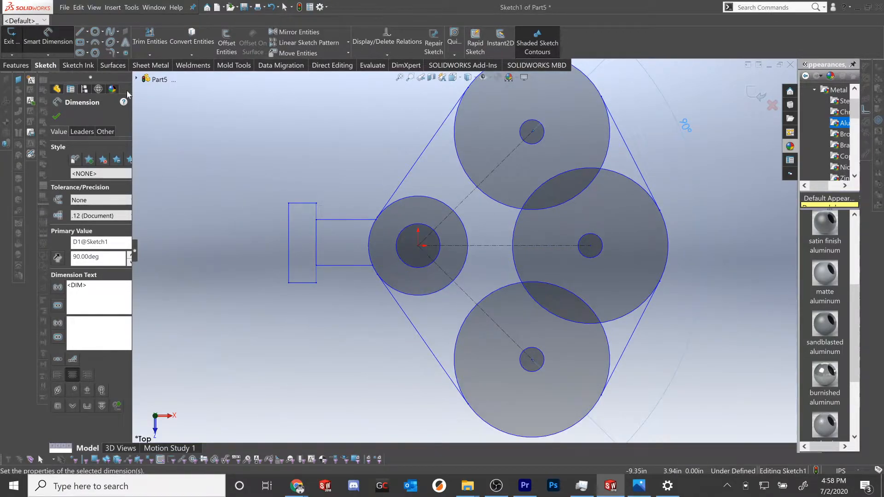
- Make the arm's upper and lower edges symmetric about the horizontal construction line
left_click(348, 221)
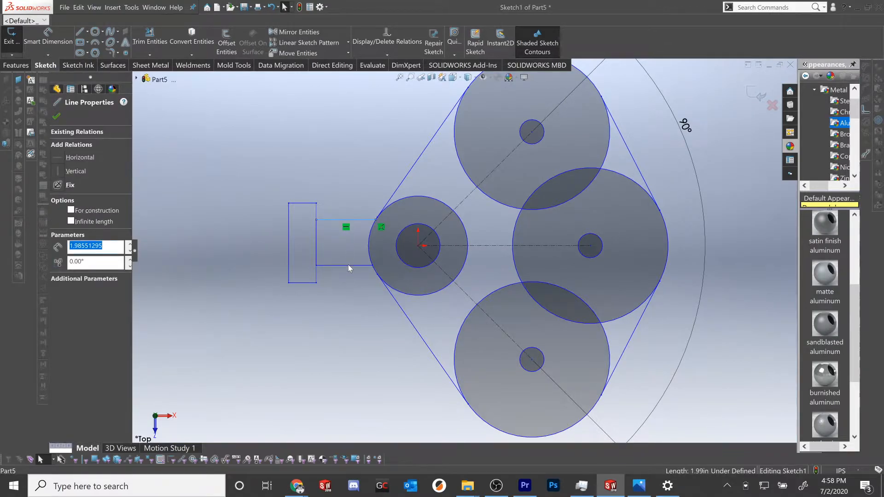
left_click(348, 266, "ctrl")
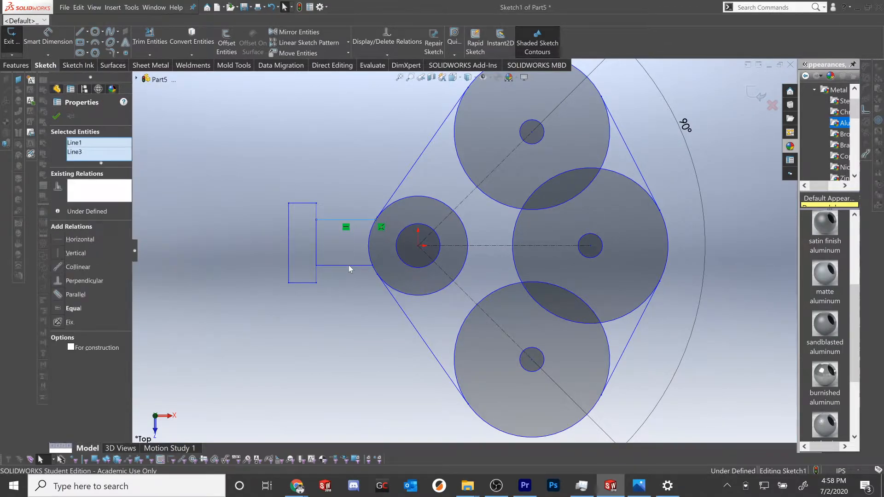
left_click(474, 245, "ctrl")
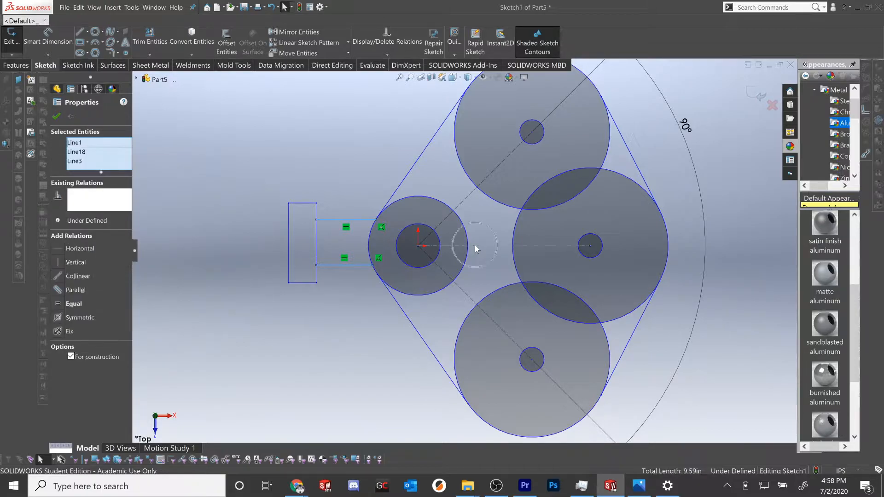
left_click(553, 216)
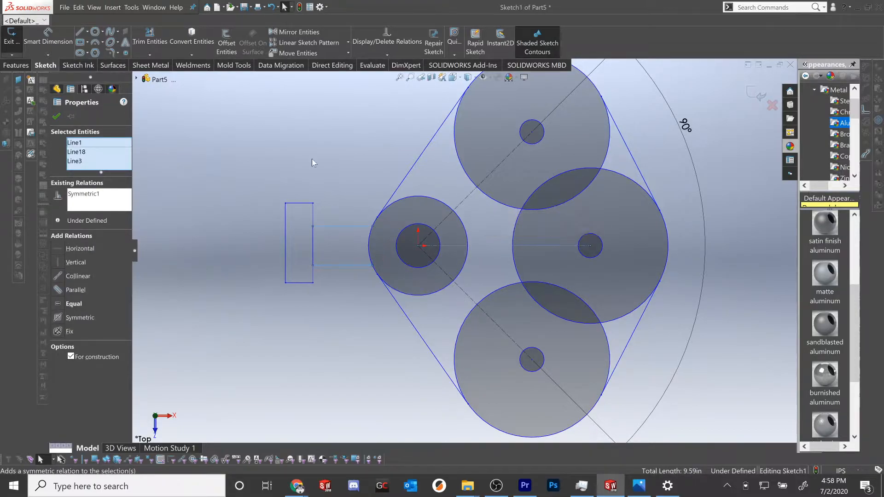
- Make the flange rectangle's upper and lower edges symmetric about the horizontal construction line
left_click(296, 203)
left_click(299, 282, "ctrl")
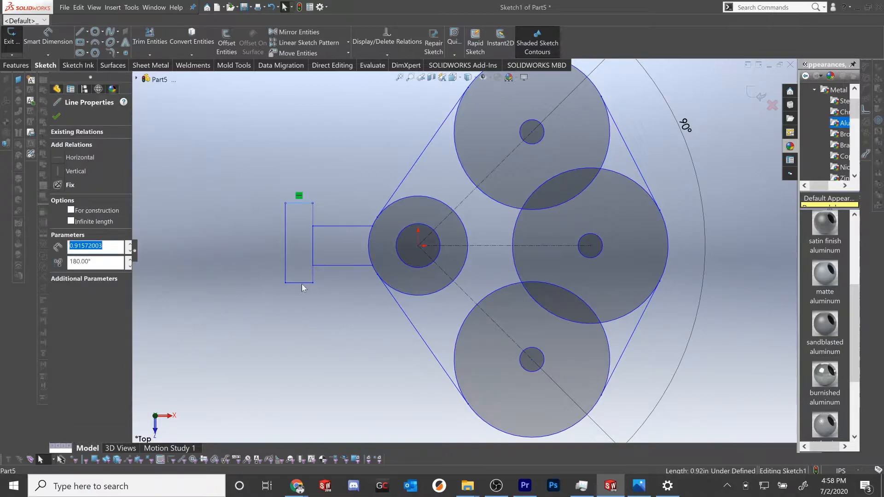
left_click(483, 246, "ctrl")
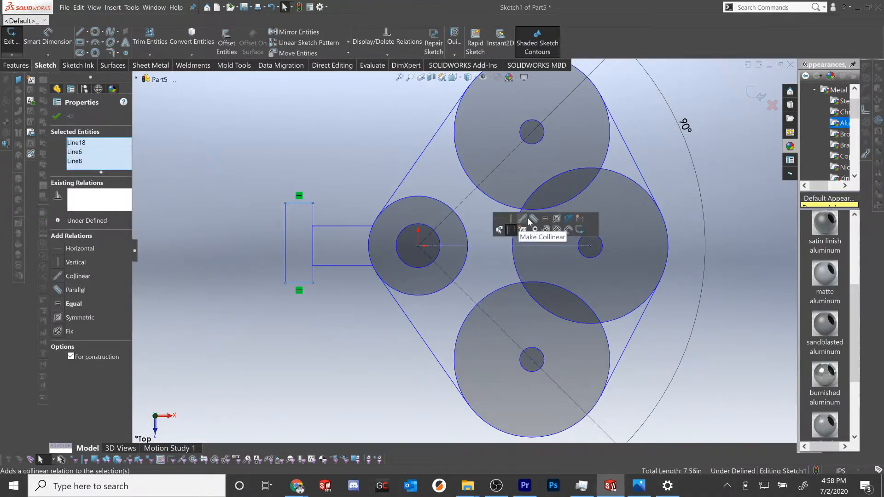
- Check the blueprint and draw the slot's lower edge, a horizontal line about 0.97 in long from the hub's inner circle to its outer circle
left_click(639, 486)
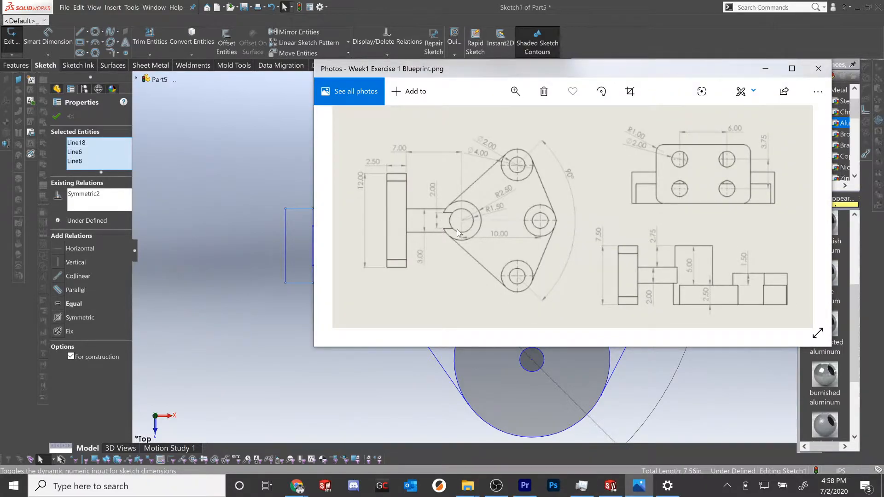
left_click(319, 382)
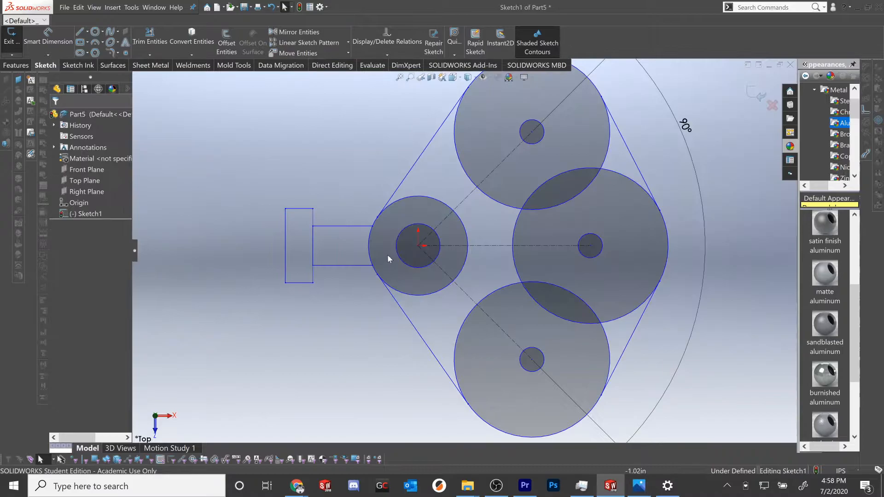
key("l")
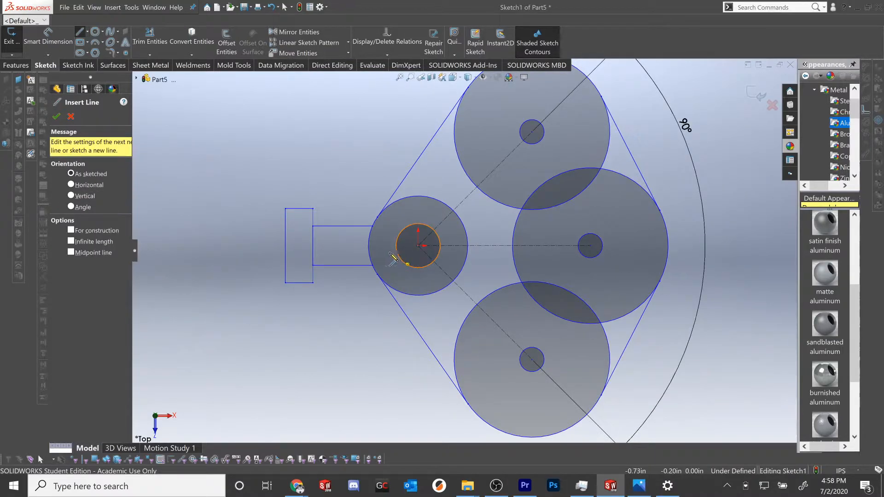
left_click(393, 255)
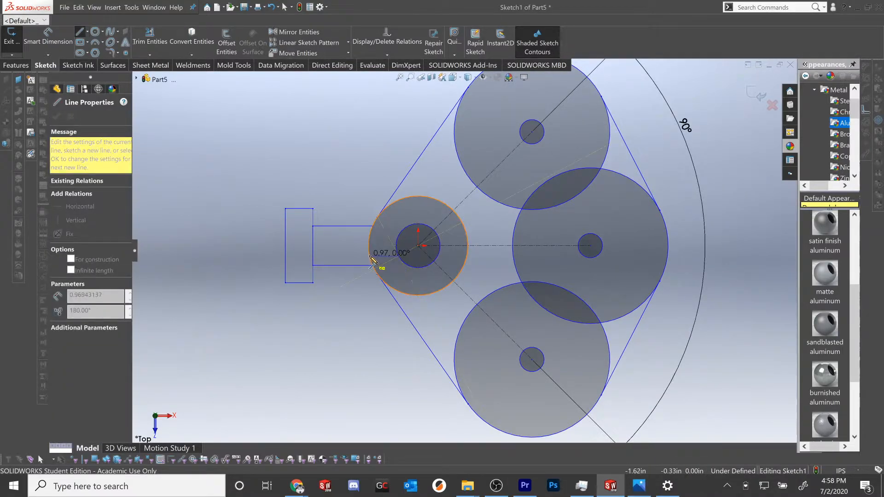
left_click(369, 256)
key("Escape")
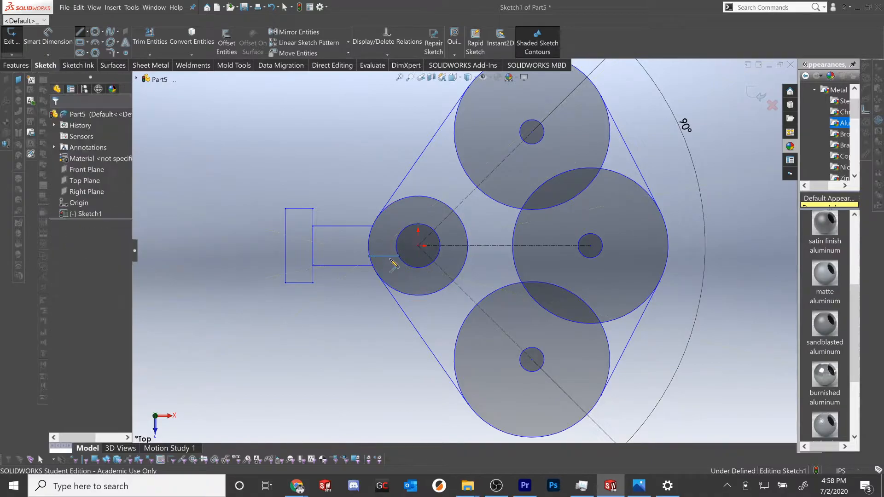
- Mirror the slot's lower edge about the horizontal construction line to form its upper edge
left_click(390, 257)
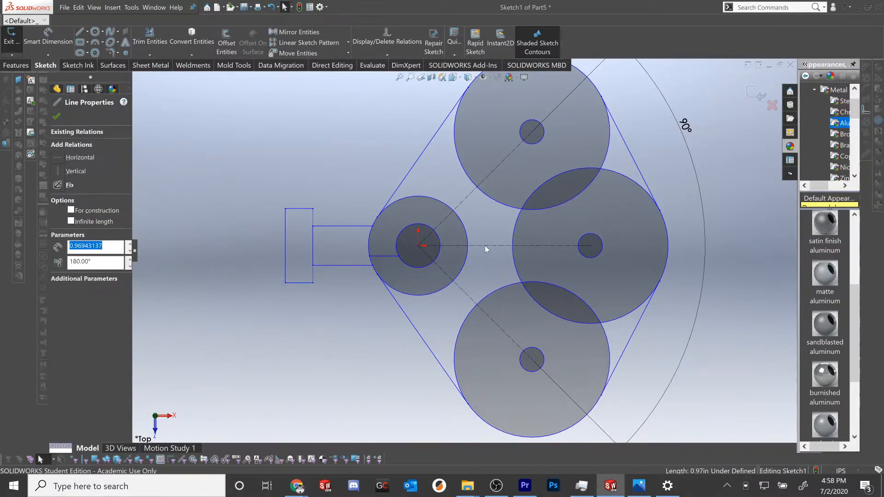
left_click(484, 245, "ctrl")
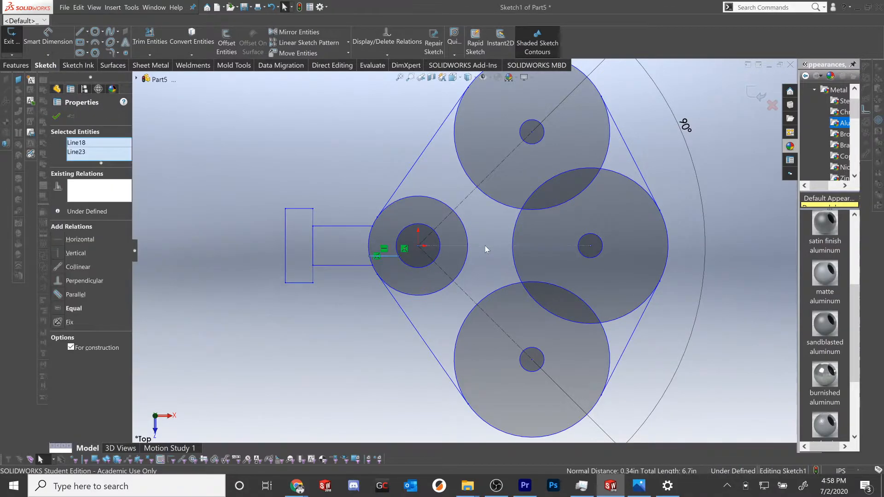
left_click(308, 31)
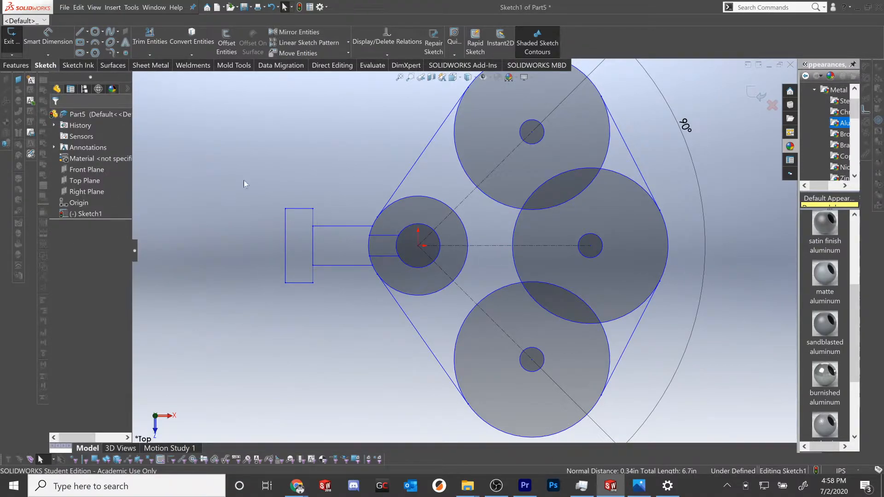
left_click(390, 237)
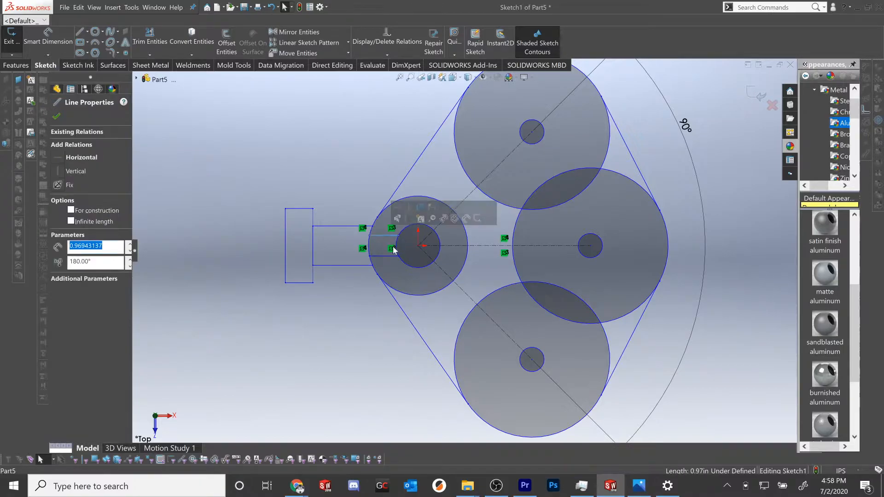
key("Escape")
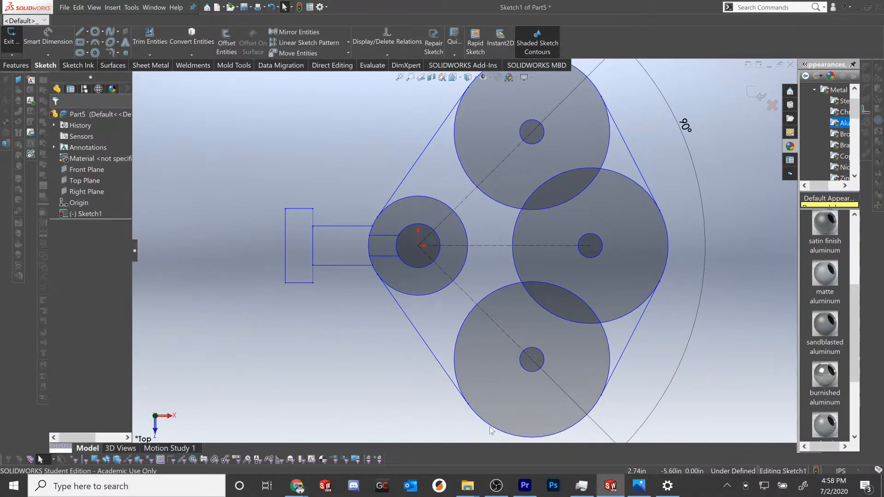
- Check the blueprint and dimension the upper boss's inner circle to a diameter of 2 in
scroll(573, 244, "up", 2)
scroll(571, 244, "down", 1)
scroll(539, 243, "up", 2)
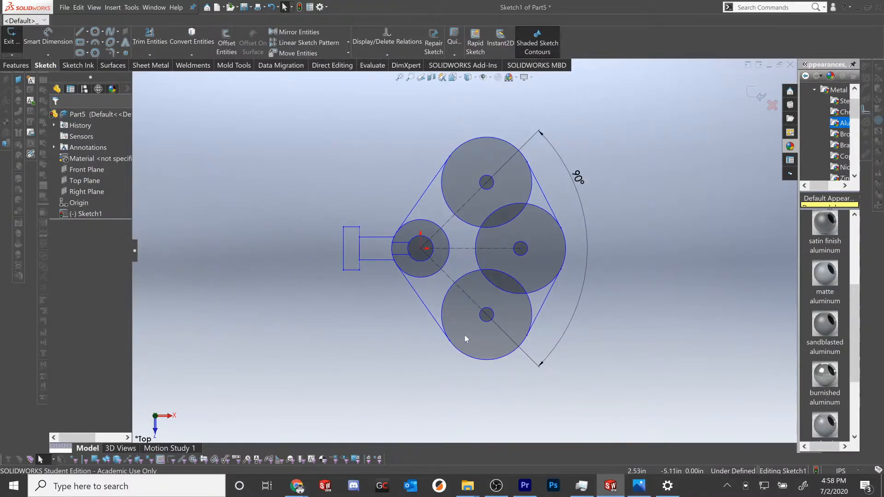
left_click(639, 486)
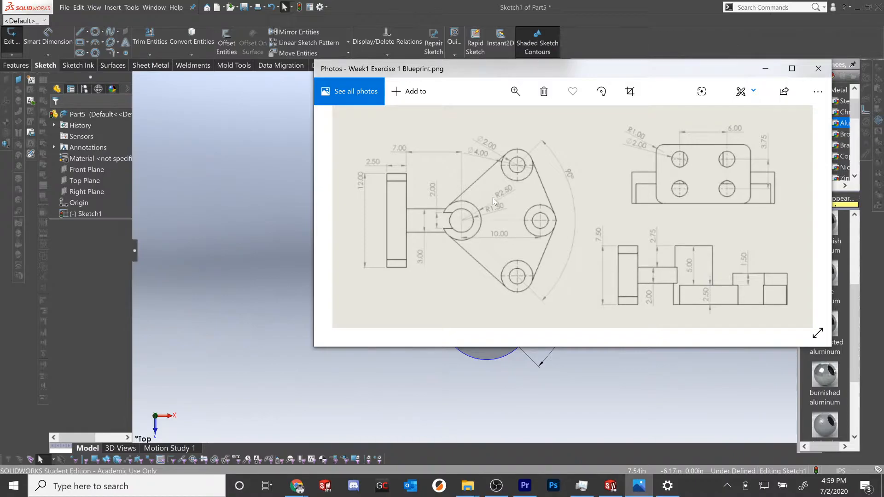
left_click(401, 383)
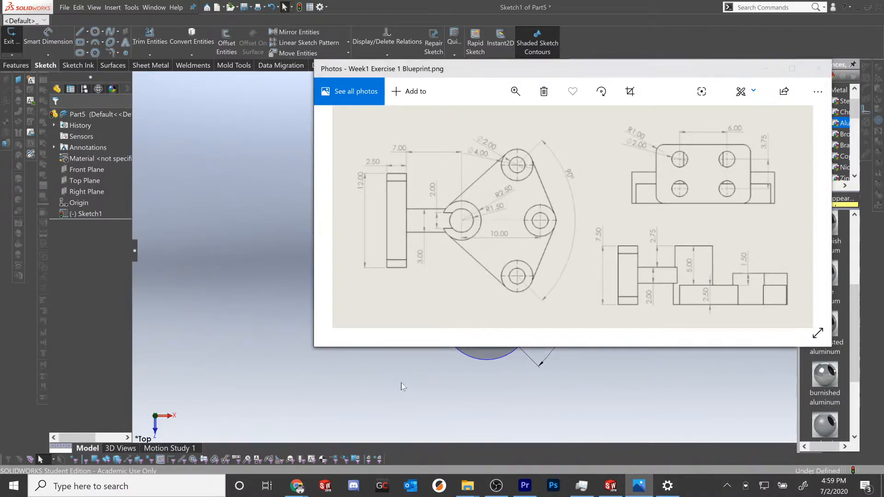
key("d")
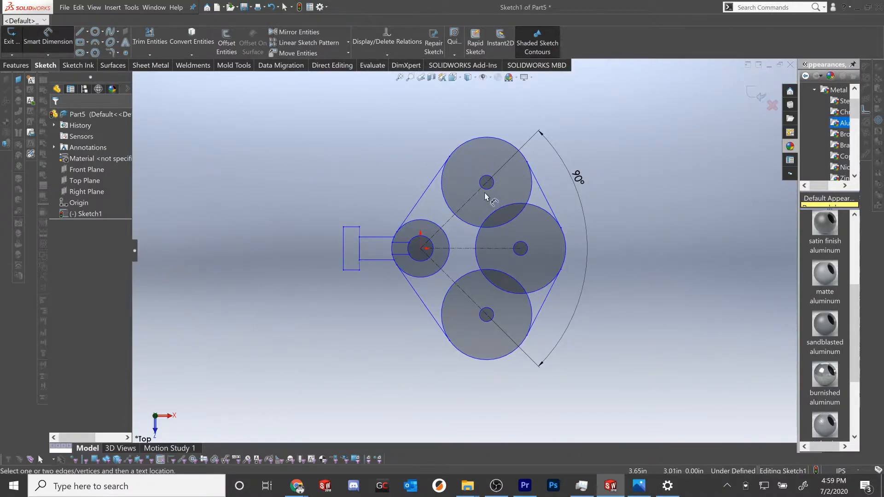
left_click(487, 189)
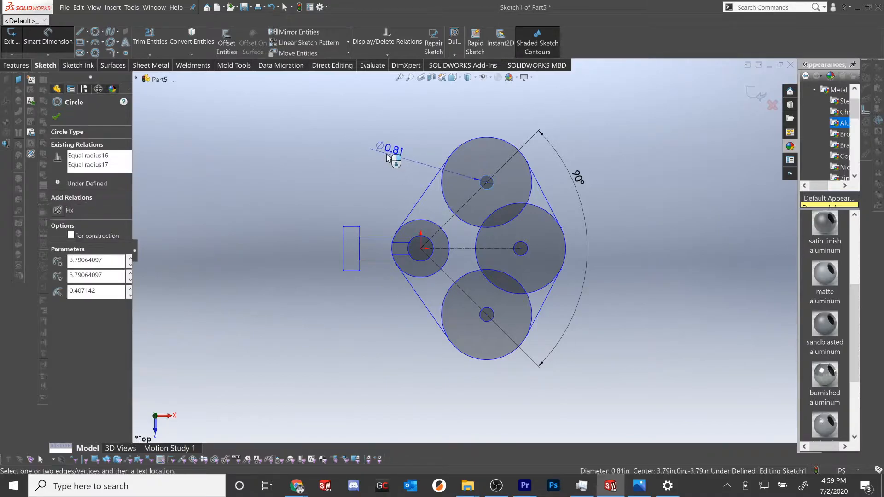
left_click(417, 193)
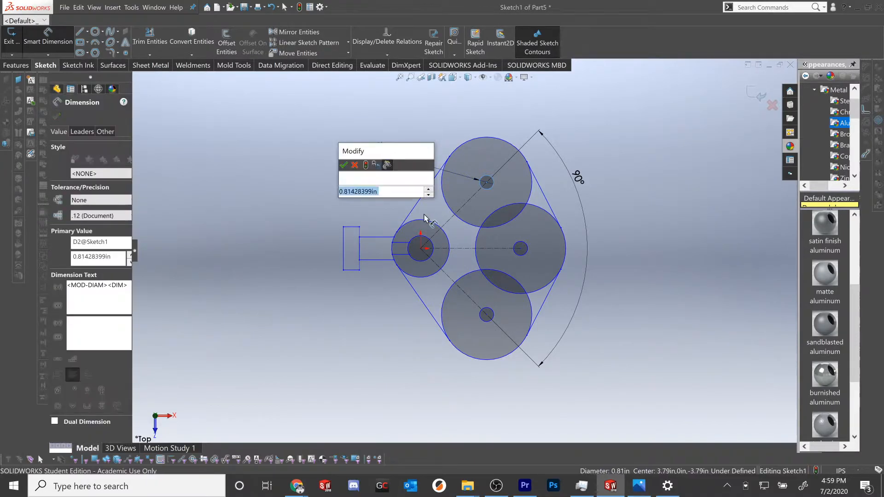
left_click(639, 486)
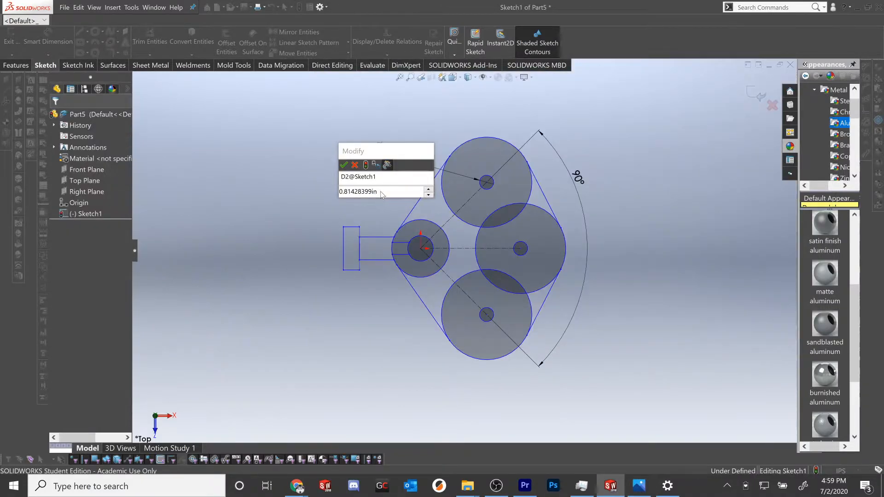
double_click(380, 194)
type("2")
left_click(342, 165)
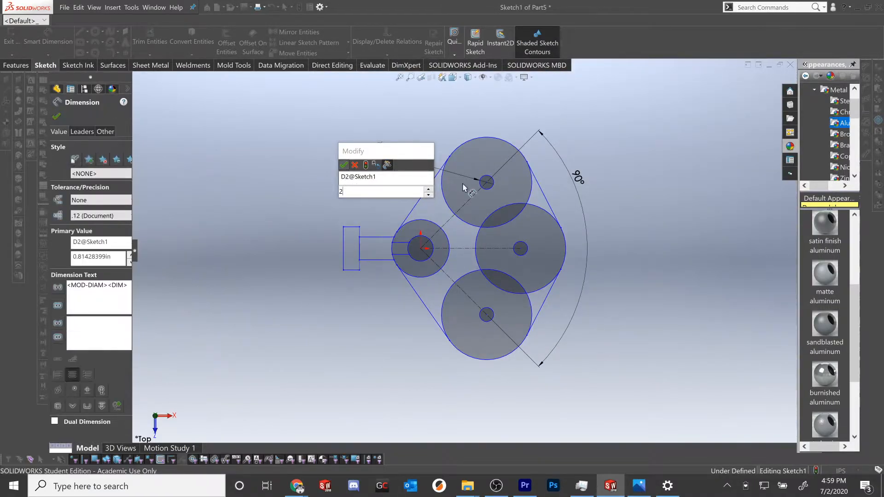
- Dimension the upper boss's outer circle to a diameter of 4 in
left_click(447, 209)
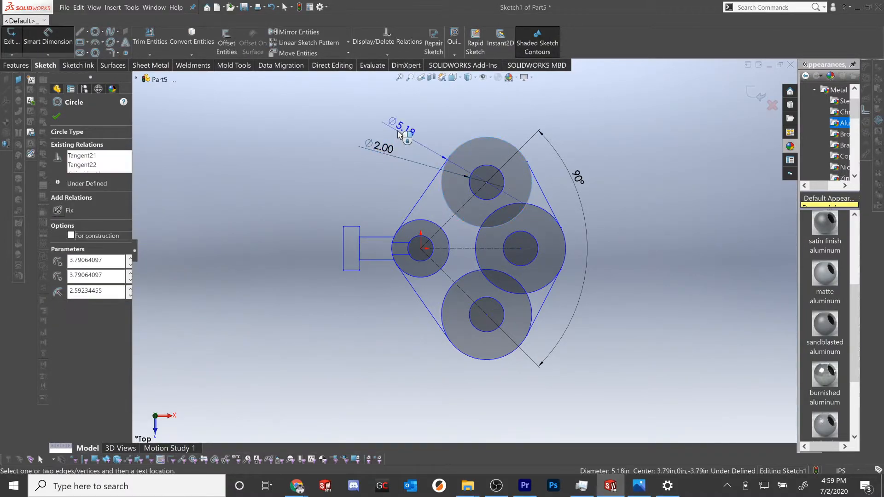
left_click(399, 141)
type("4")
left_click(355, 141)
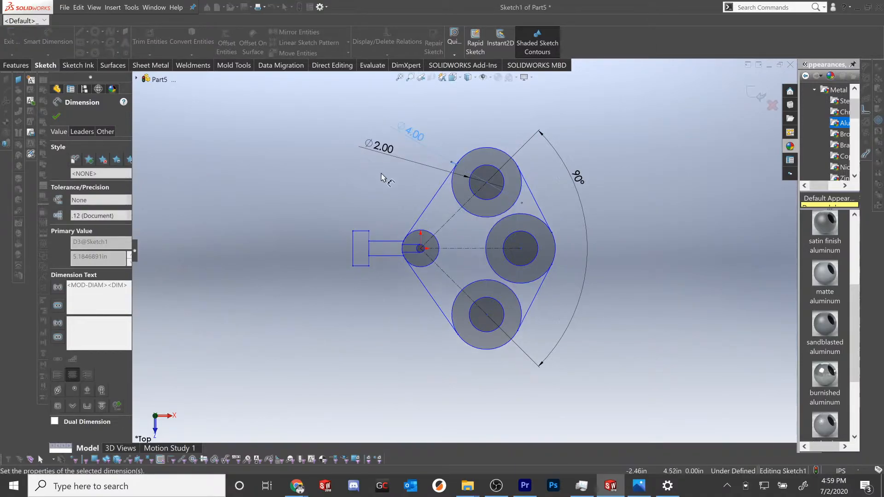
- Try to dimension the hub's outer circle to a diameter of 5 in
scroll(420, 268, "down", 3)
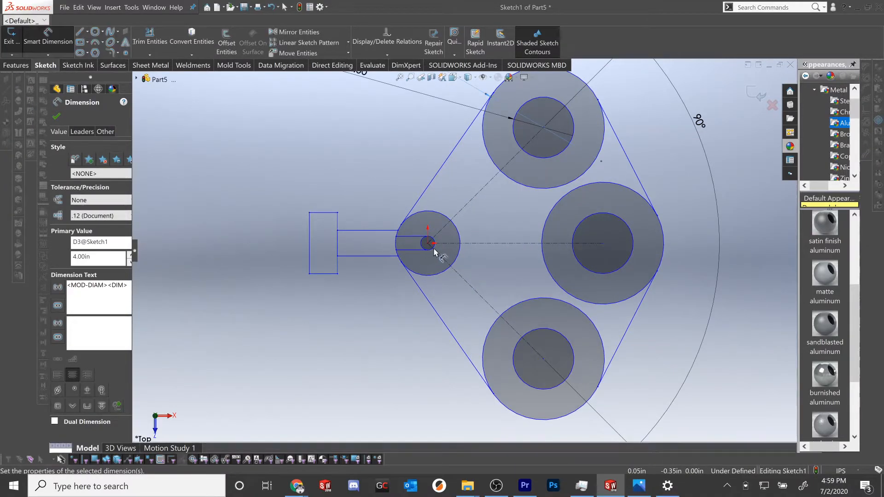
left_click(446, 220)
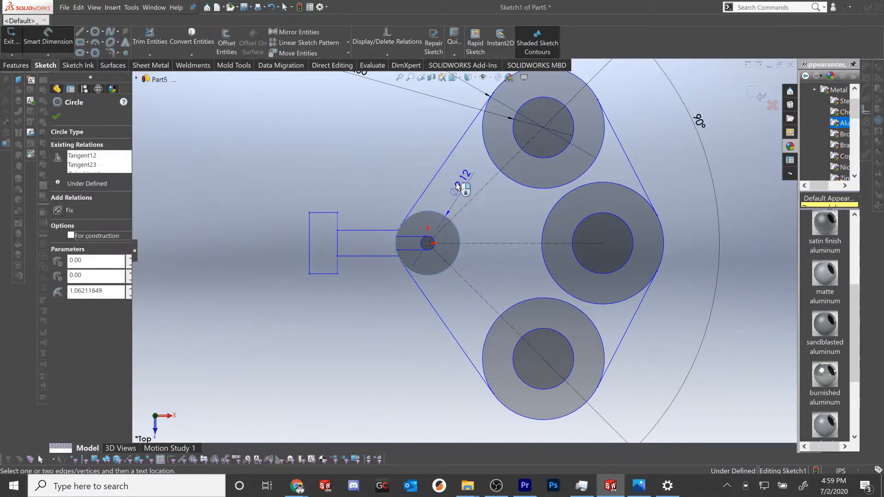
left_click(351, 174)
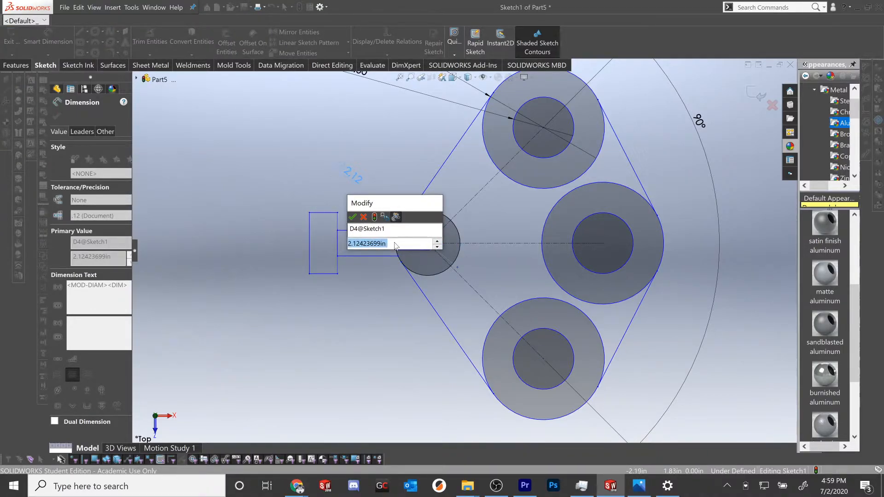
type("5")
left_click(352, 219)
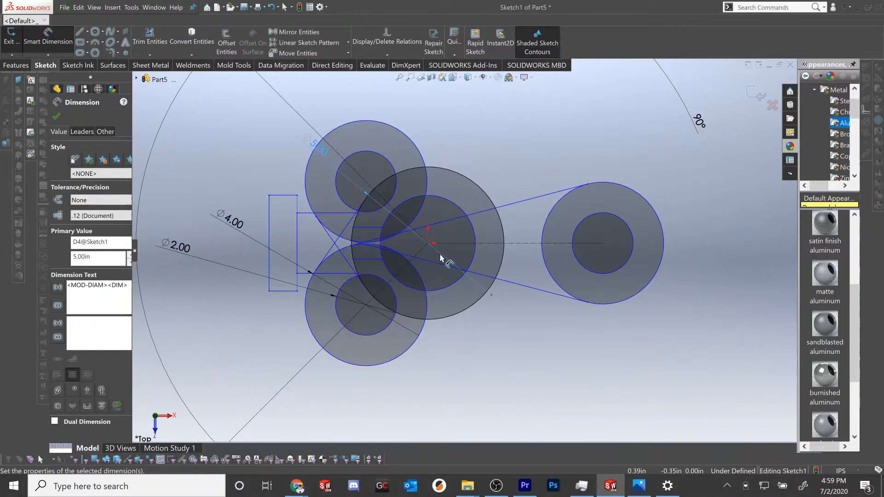
scroll(441, 258, "up", 2)
scroll(441, 259, "down", 2)
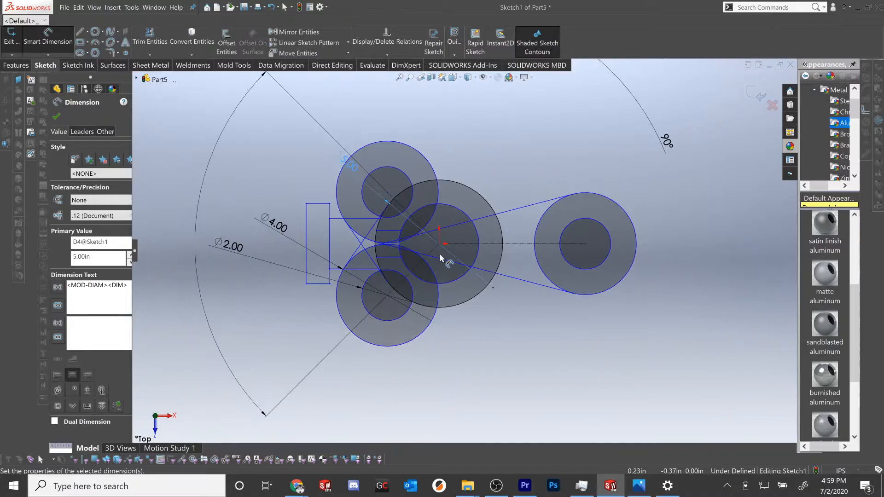
- Undo the hub's diameter change and delete the diameter dimension from its outer circle
key("Escape")
key("ctrl+z")
scroll(420, 229, "up", 2)
scroll(458, 232, "down", 2)
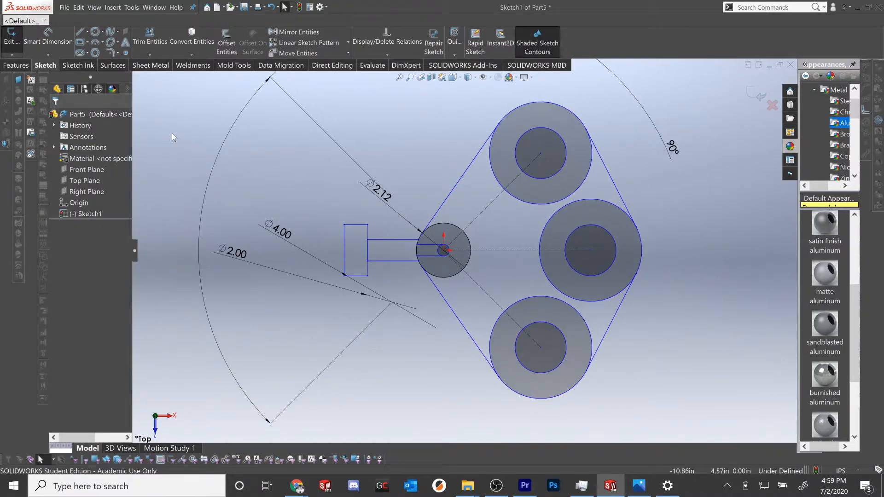
left_click(382, 196)
right_click(382, 196)
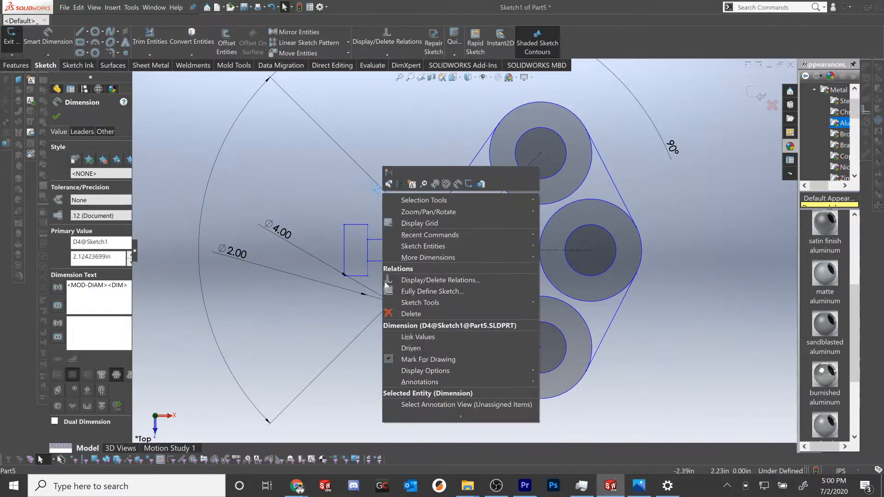
left_click(403, 324)
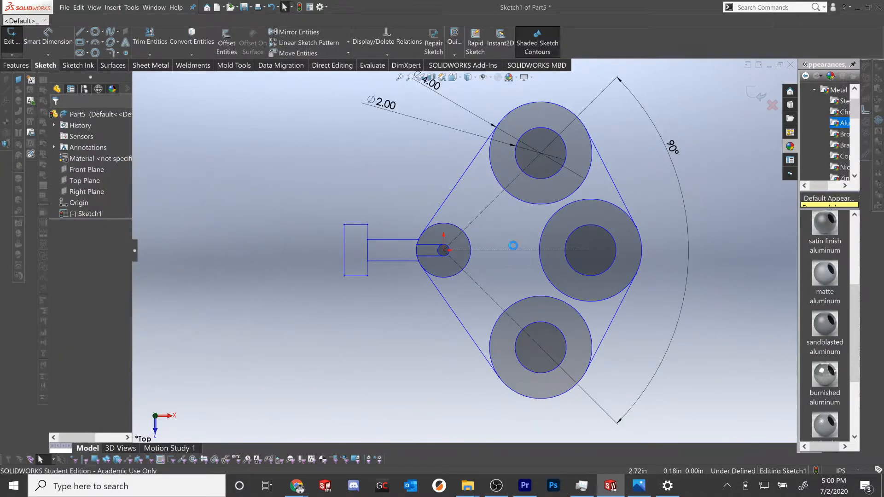
- Check the blueprint and dimension the horizontal construction line from the hub centre to the middle boss at 10 in
scroll(516, 251, "down", 2)
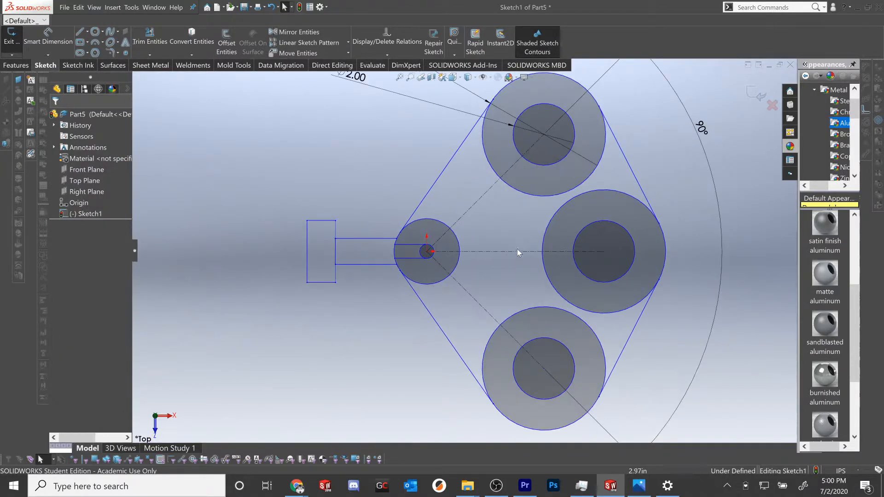
left_click(639, 486)
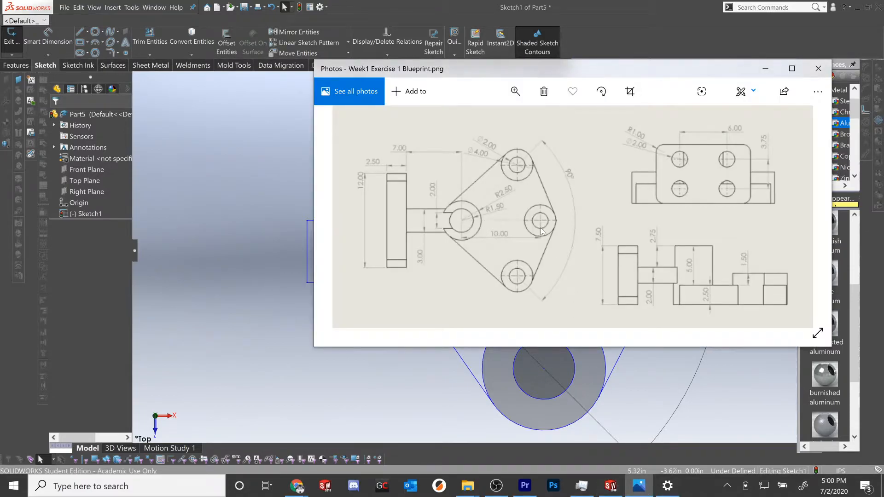
left_click(387, 393)
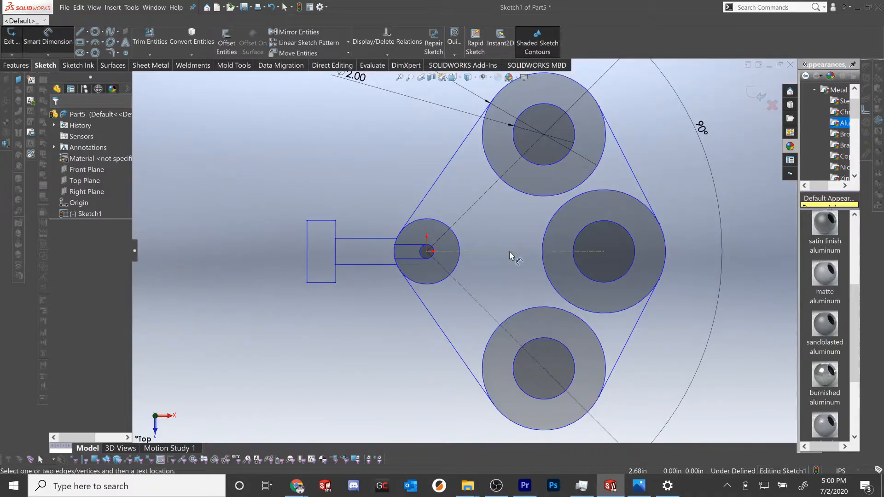
left_click(510, 252)
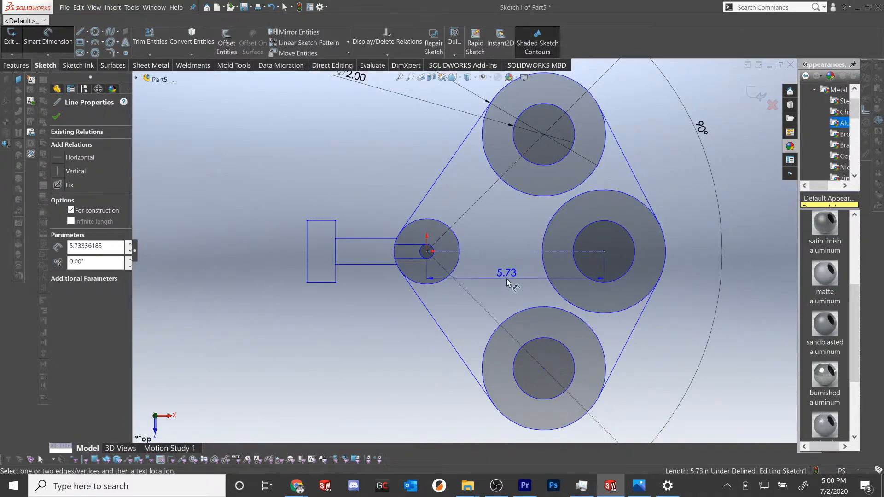
left_click(507, 279)
type("10")
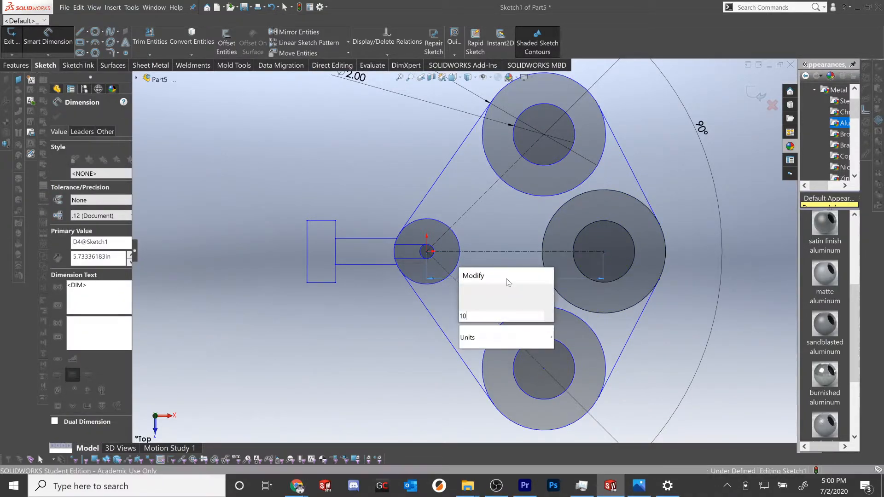
key("Return")
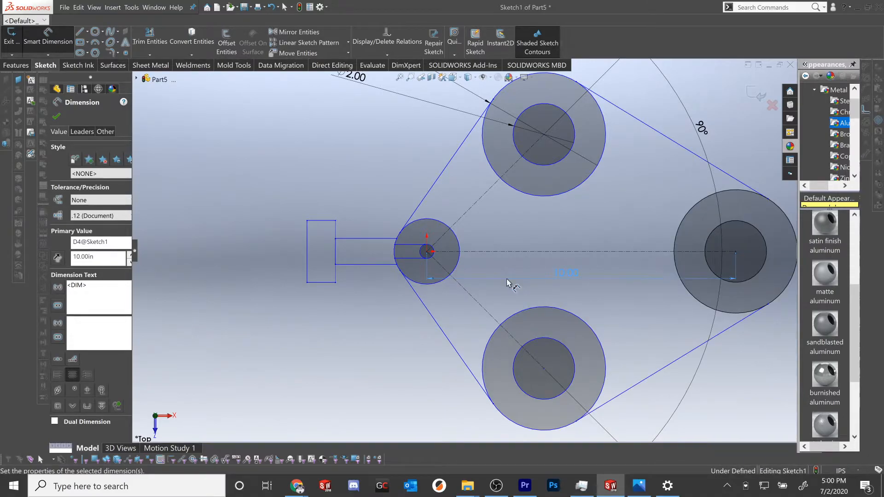
key("Escape")
- Check the blueprint and make the three construction lines from the hub centre to the bosses equal in length
scroll(510, 278, "up", 3)
left_click(639, 487)
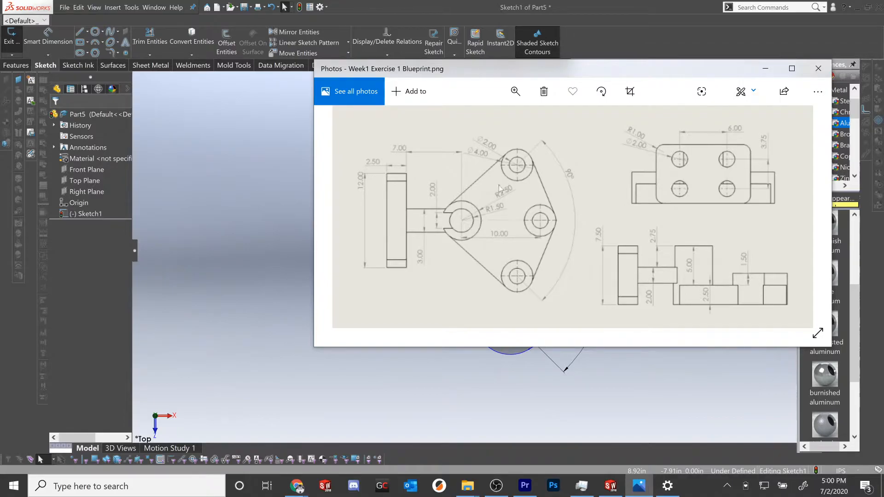
left_click(476, 397)
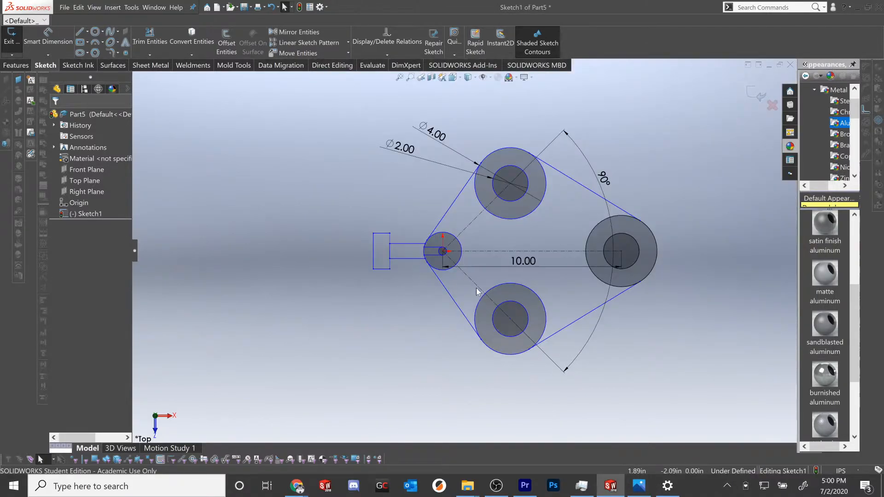
left_click(477, 251)
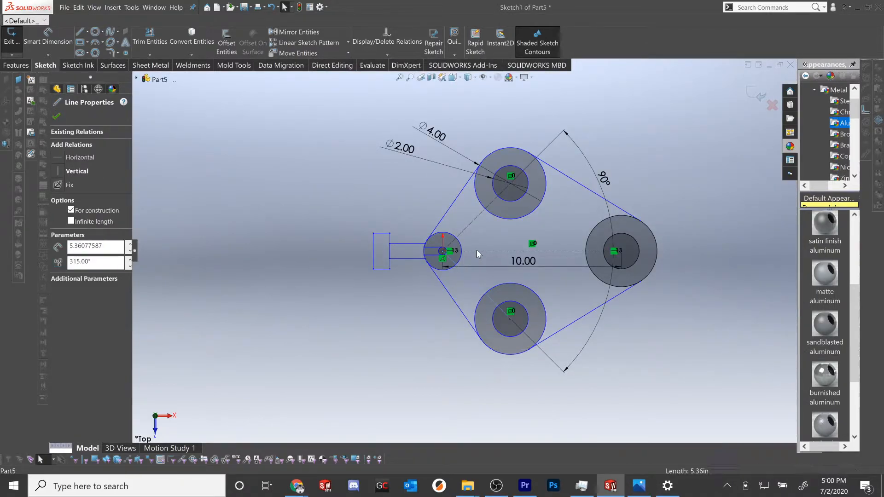
left_click(465, 228, "ctrl")
left_click(466, 228, "ctrl")
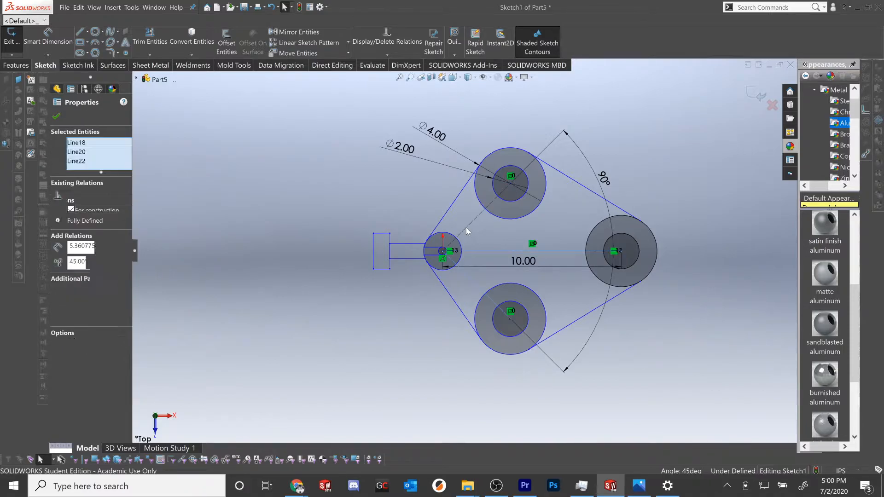
left_click(529, 201)
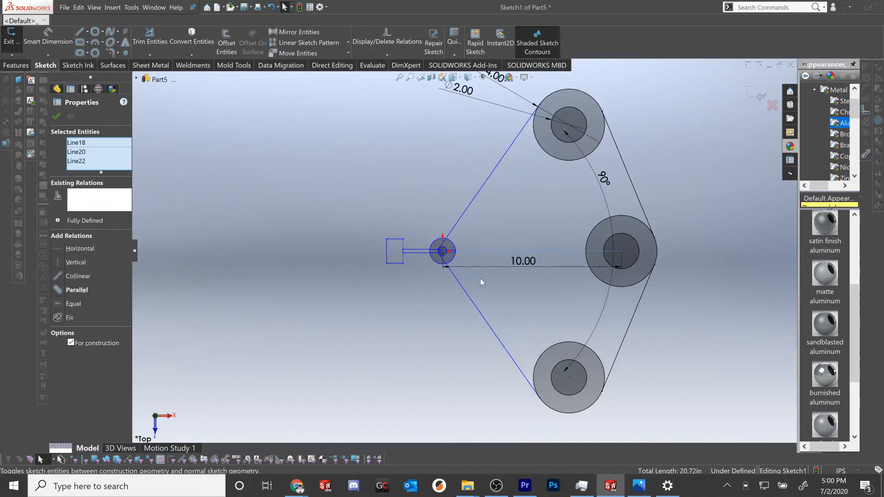
- Pull the upper tangent line's hub endpoint outward to enlarge the hub's outer circle to about 3.1 in diameter
scroll(434, 237, "down", 3)
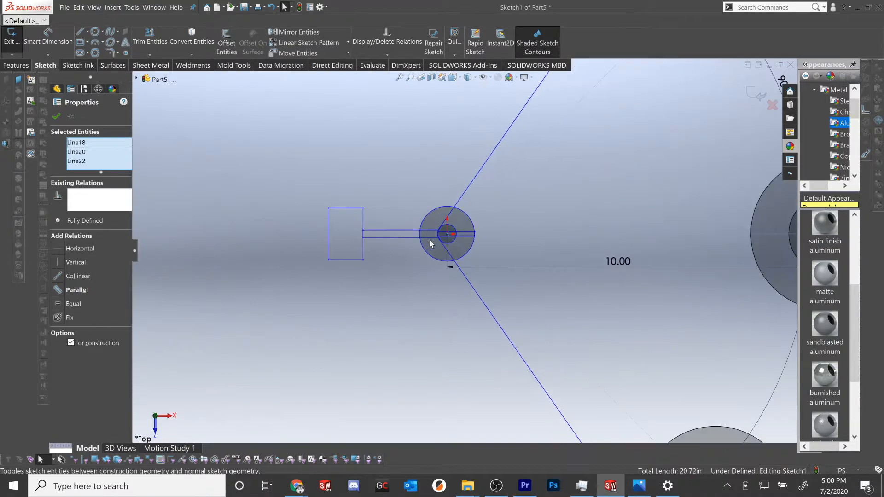
scroll(446, 227, "down", 2)
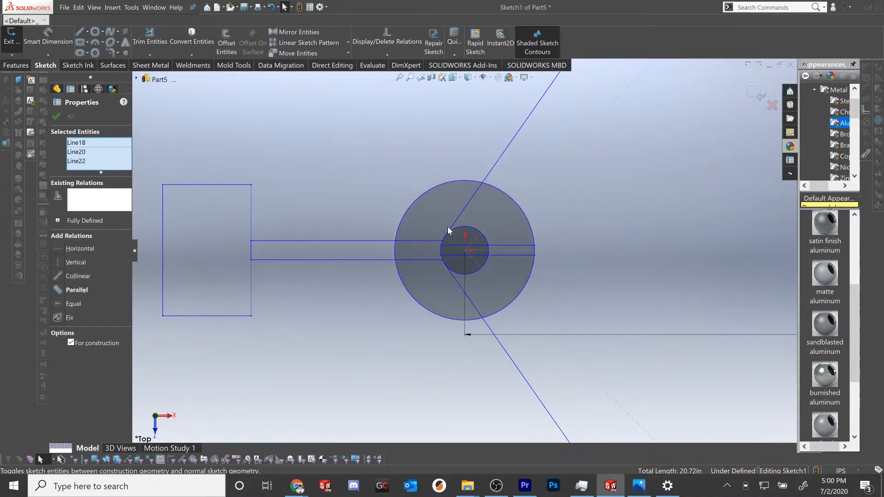
left_click(445, 237)
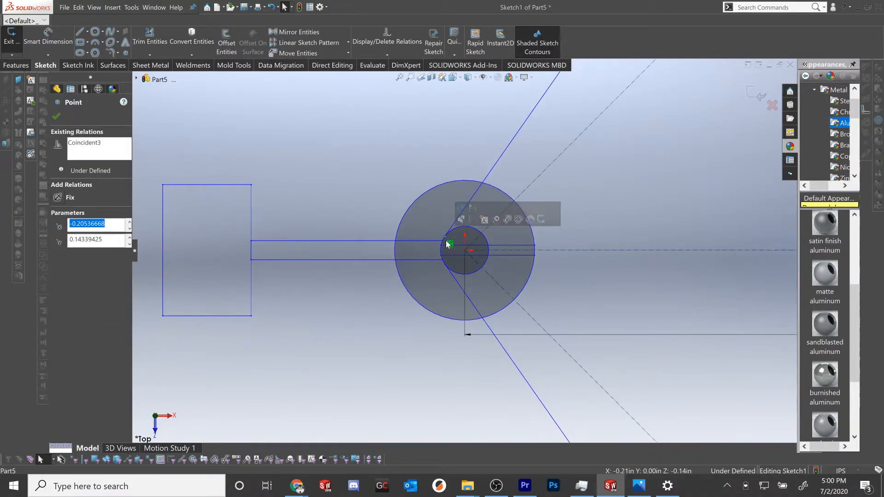
left_click_drag(443, 235, 314, 180)
scroll(438, 280, "up", 9)
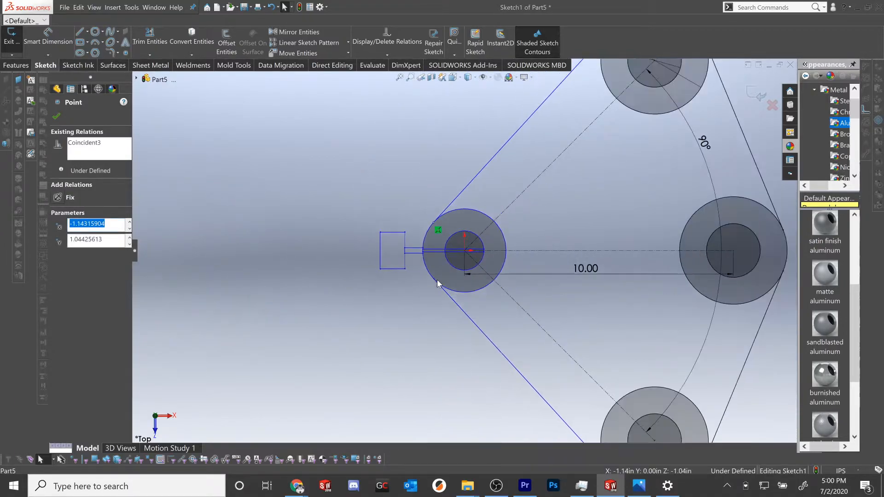
- Dimension the hub's outer circle at 5 in diameter
key("d")
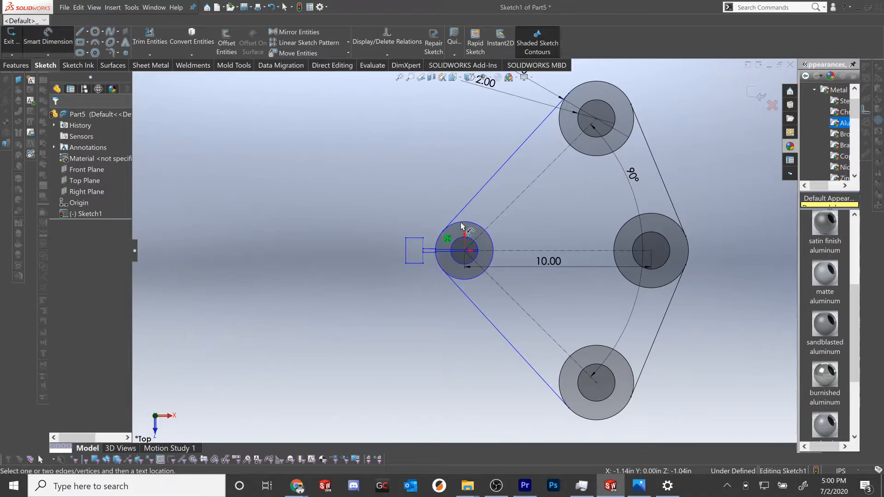
left_click(445, 230)
left_click(346, 189)
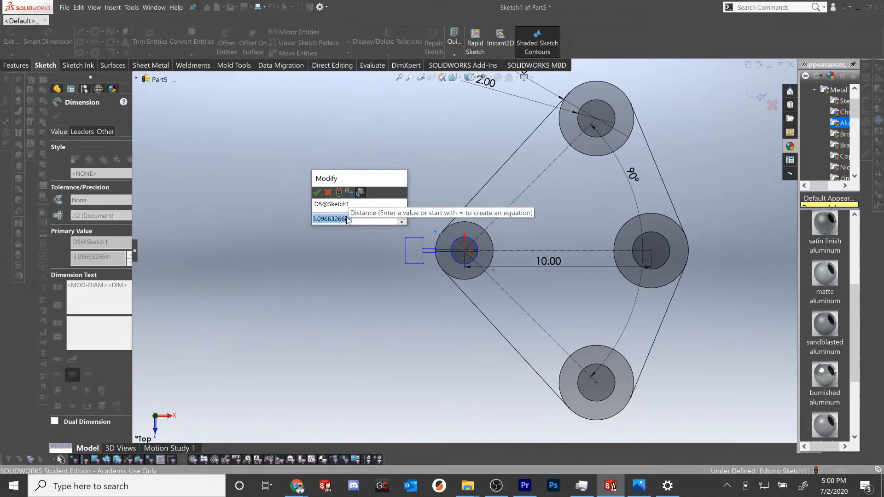
type("5")
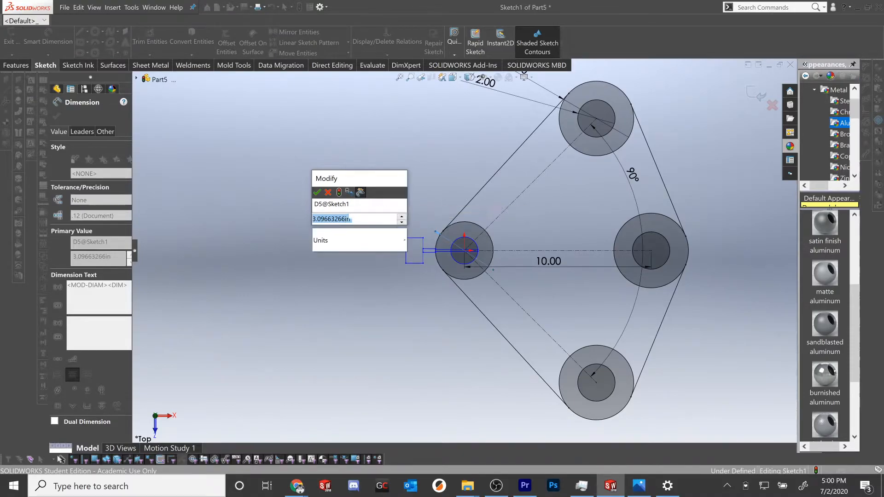
key("Return")
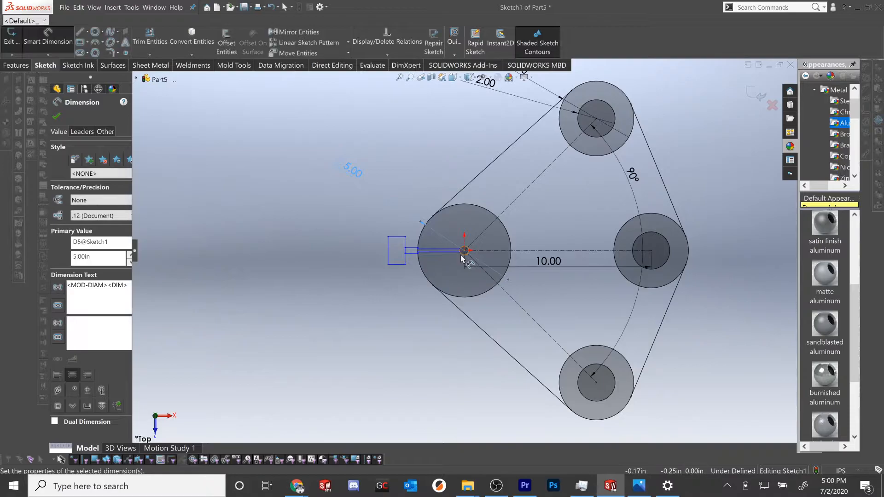
- Dimension the hub's inner circle at 3 in diameter
left_click(462, 250)
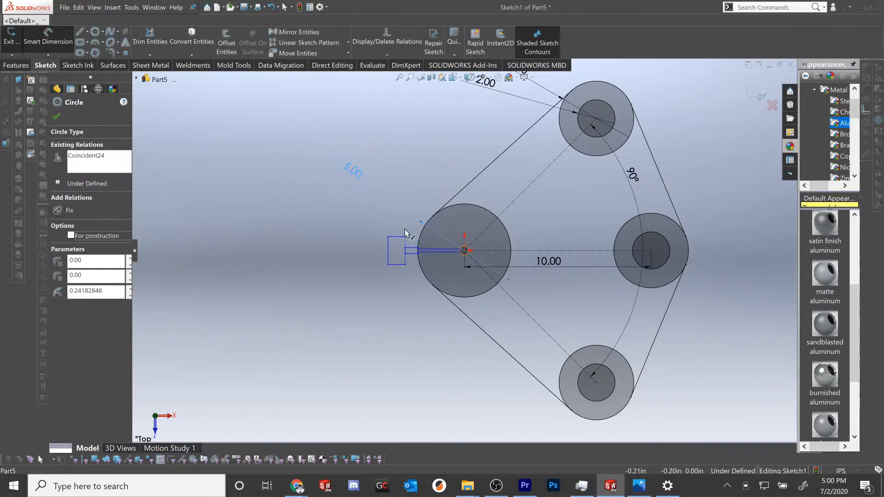
left_click(343, 202)
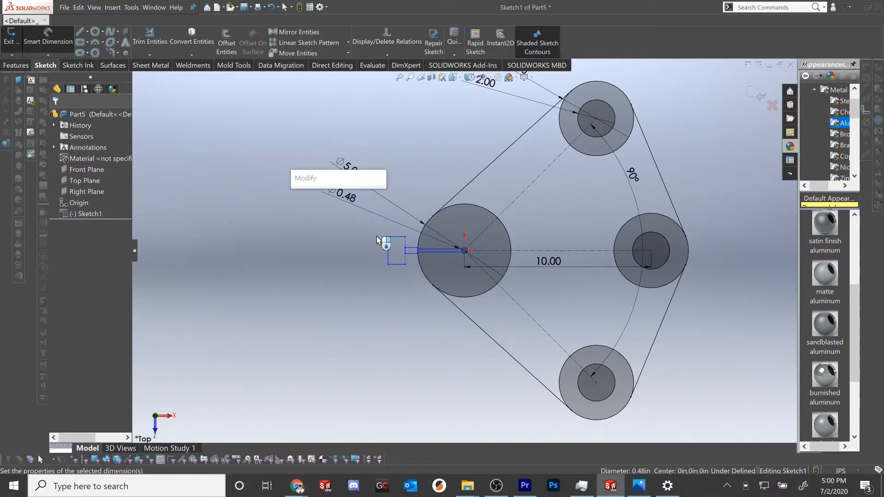
type("3")
key("Return")
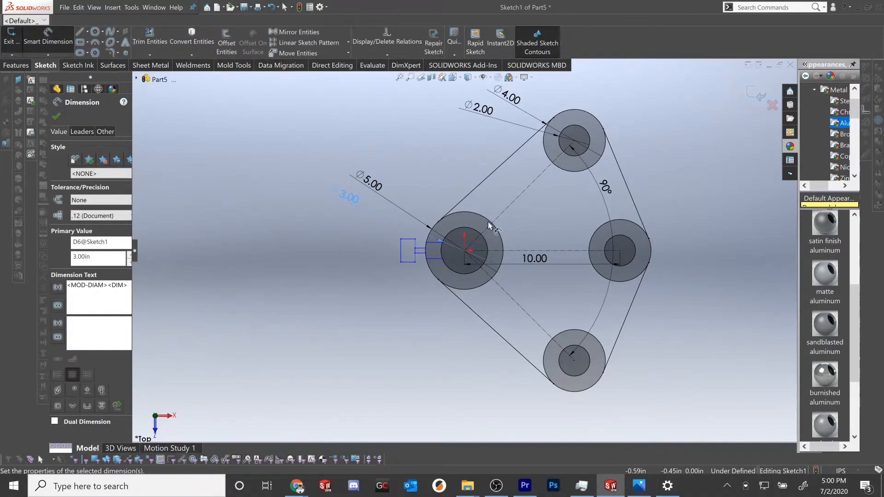
- Check the blueprint and dimension the horizontal distance from the hub centre to the flange's near edge at 7 in
scroll(453, 263, "down", 2)
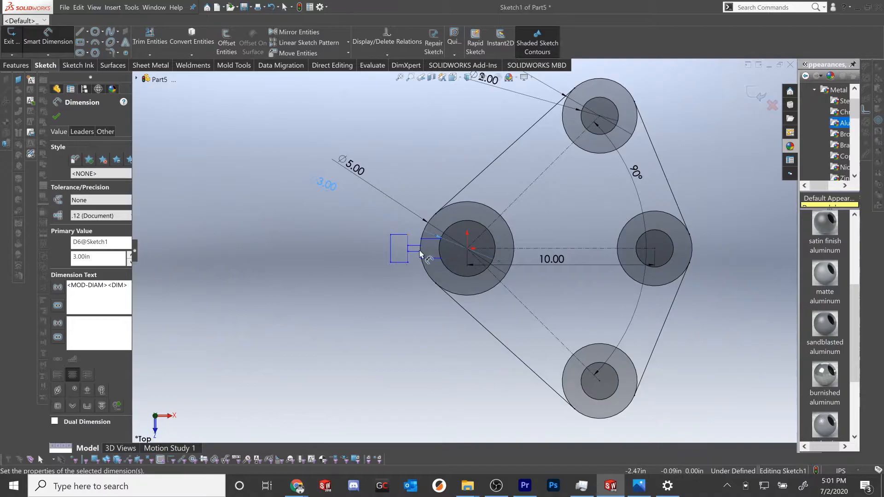
left_click(639, 486)
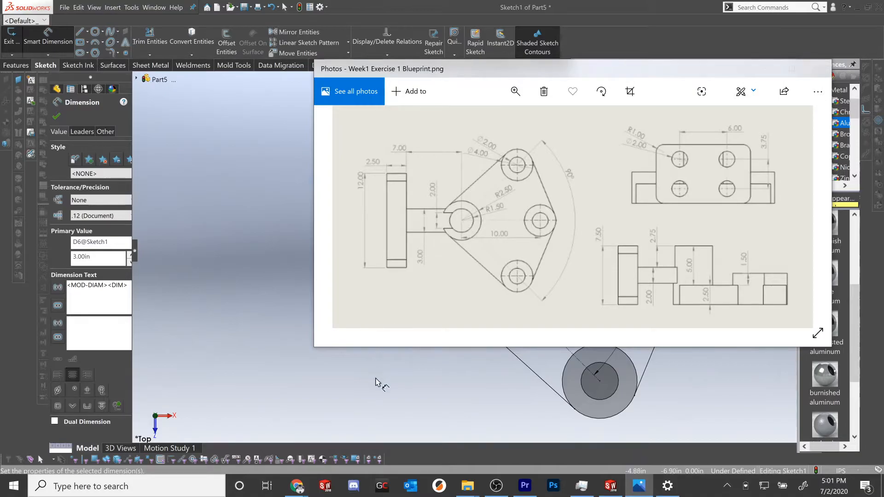
left_click(397, 364)
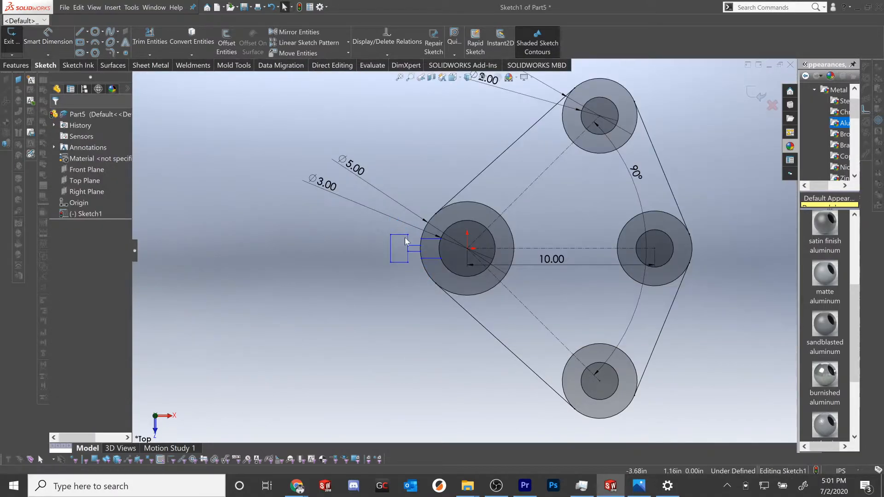
left_click(35, 37)
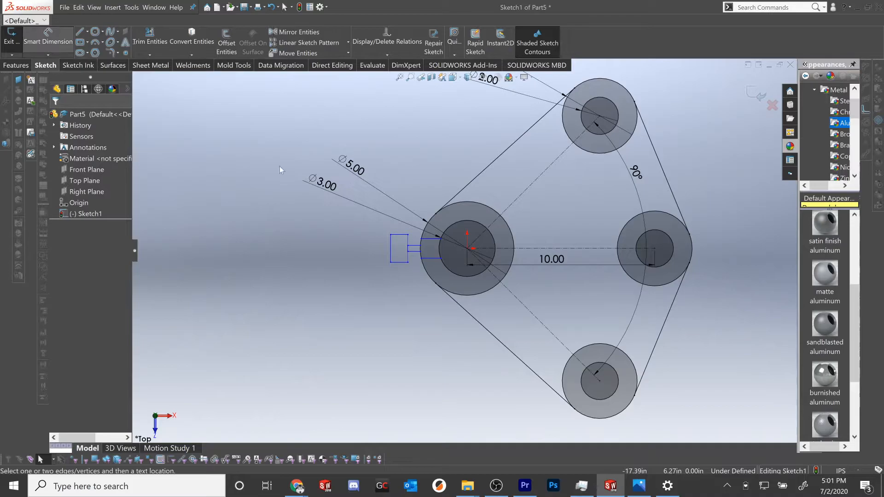
left_click(449, 242)
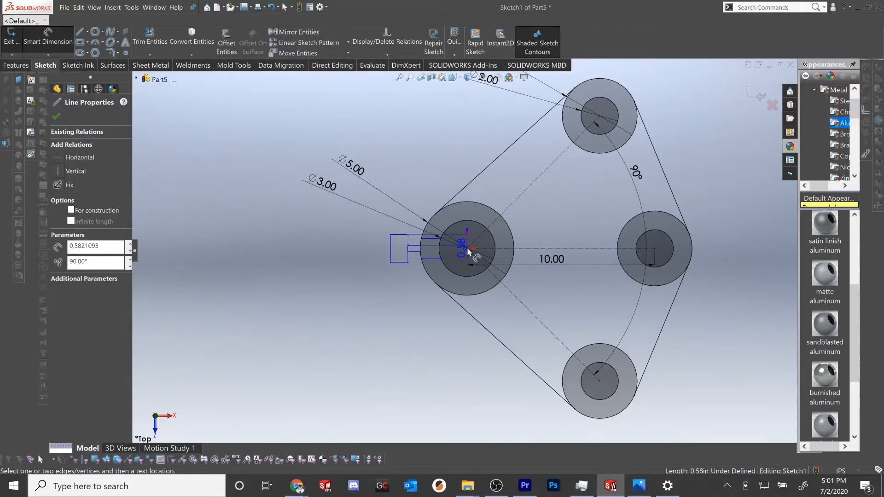
left_click(408, 235)
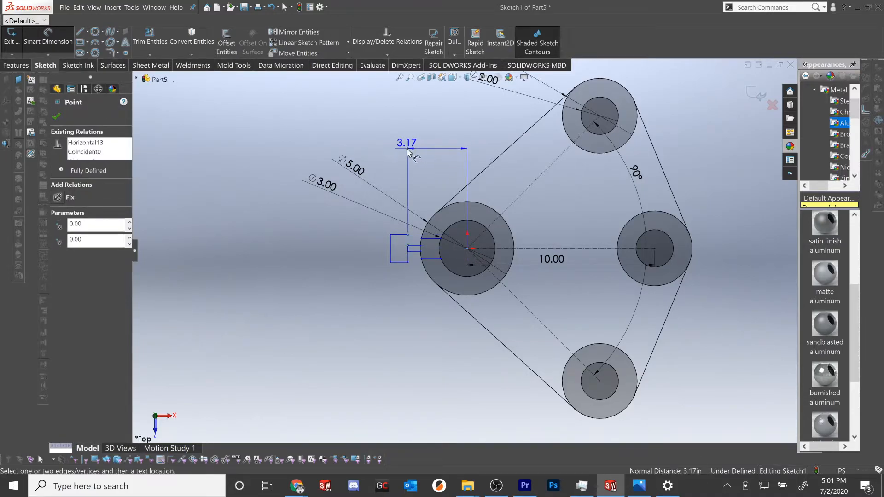
left_click(407, 149)
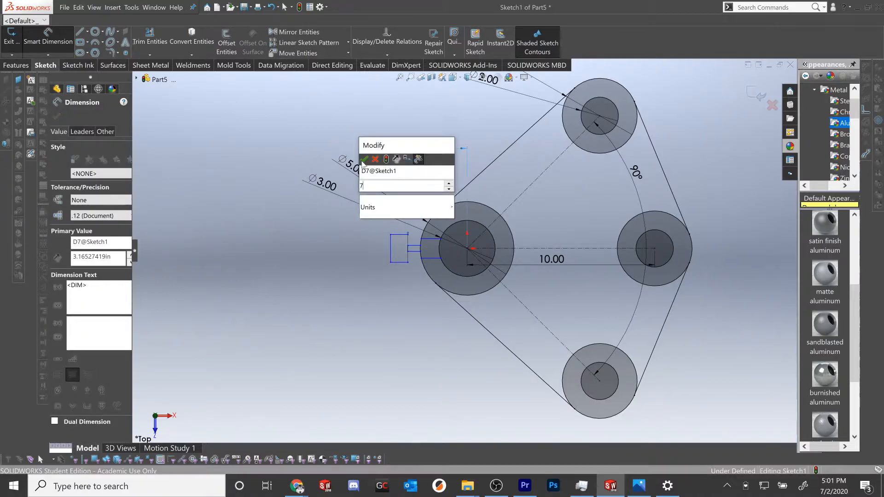
type("7")
left_click(365, 159)
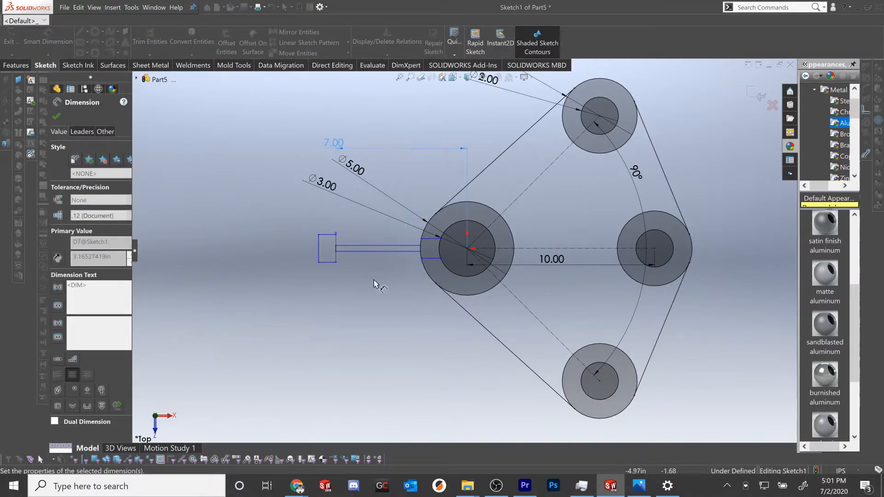
- Dimension the arm's width between its two horizontal lines at 3 in
left_click(369, 250)
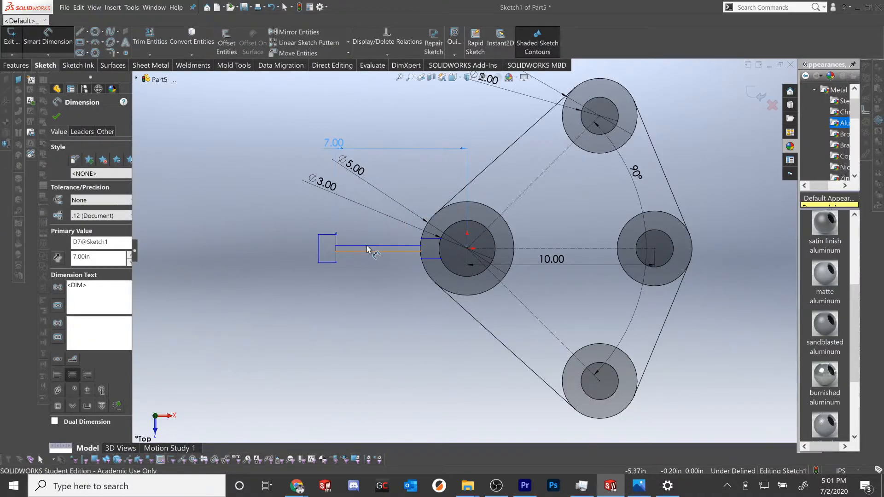
left_click(367, 246)
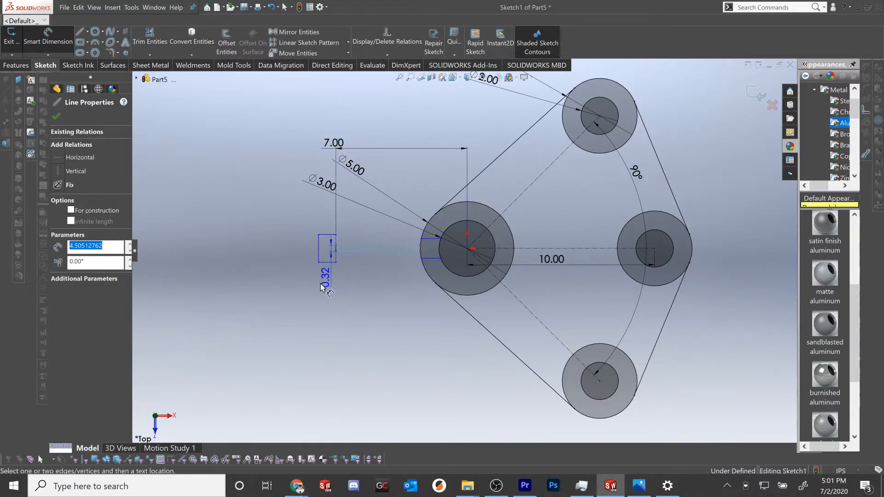
left_click(261, 297)
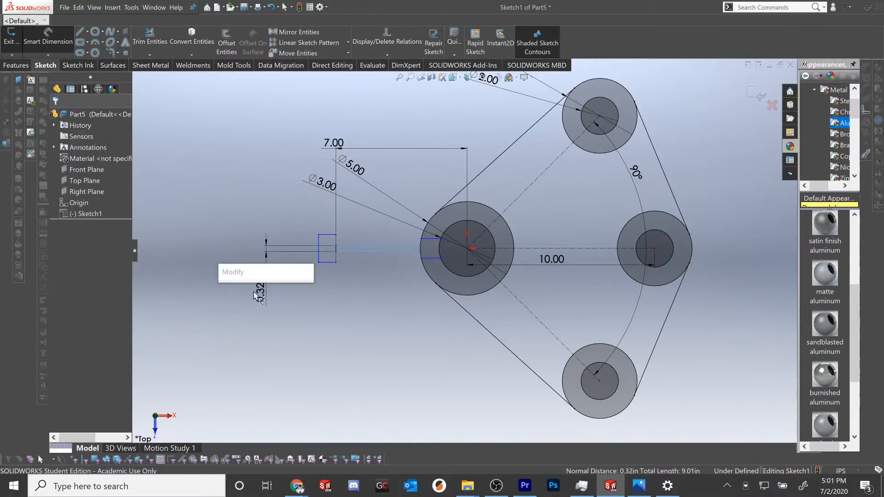
type("1")
key("Return")
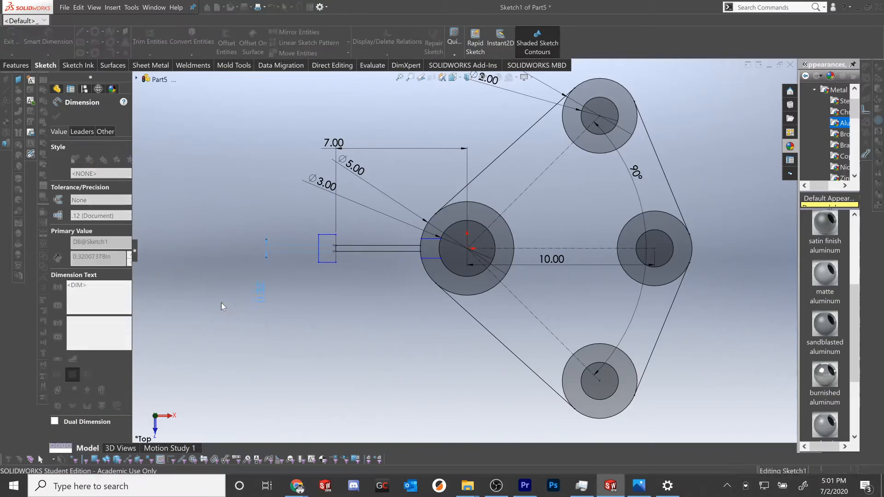
- Dimension the flange rectangle's length between its two short edges at 12 in
left_click(327, 236)
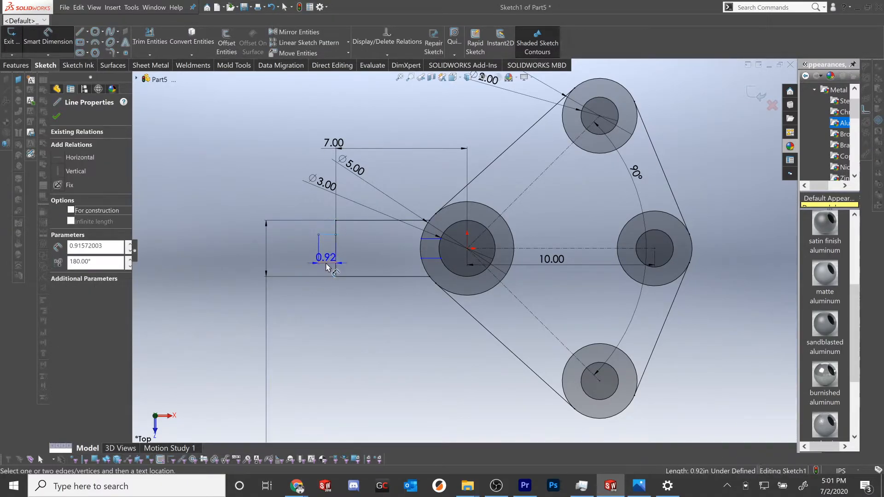
left_click(328, 263)
left_click(196, 258)
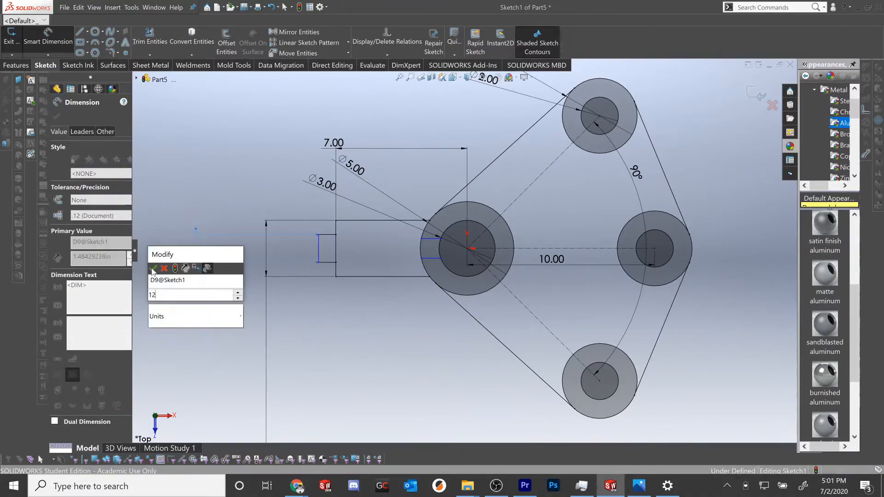
left_click(152, 268)
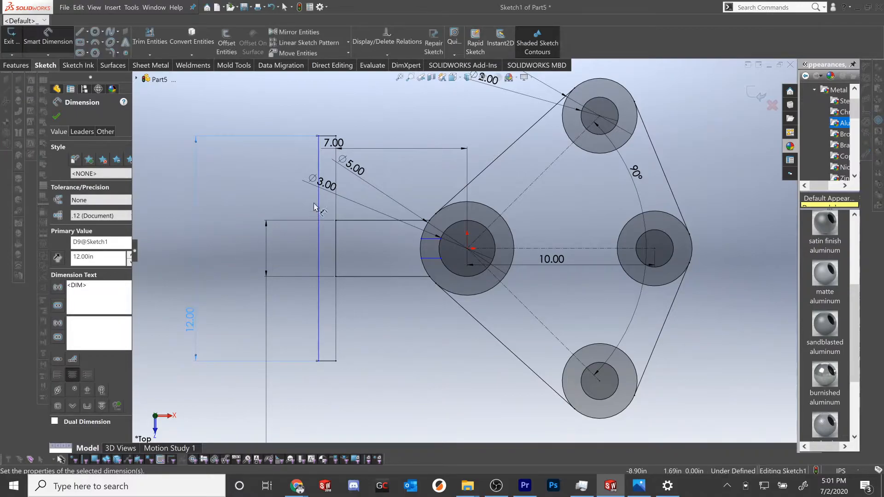
- Dimension the flange rectangle's thickness along its upper short edge at 2.5 in
left_click(335, 138)
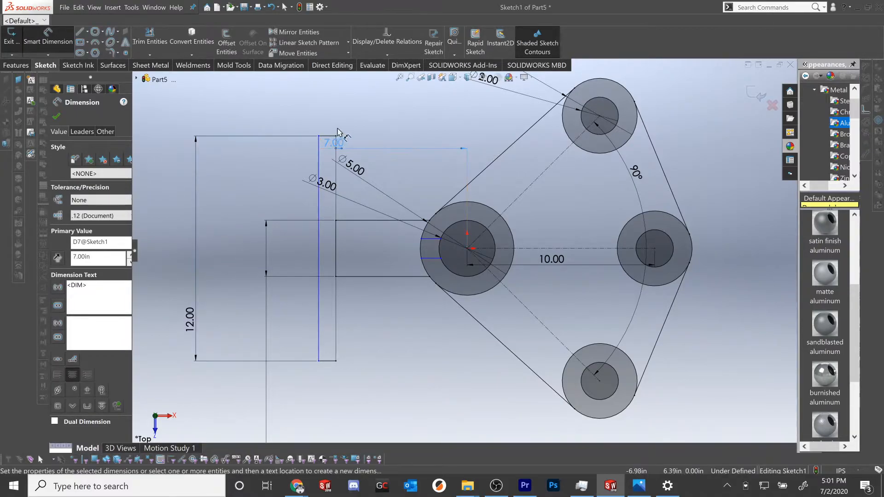
scroll(335, 150, "up", 2)
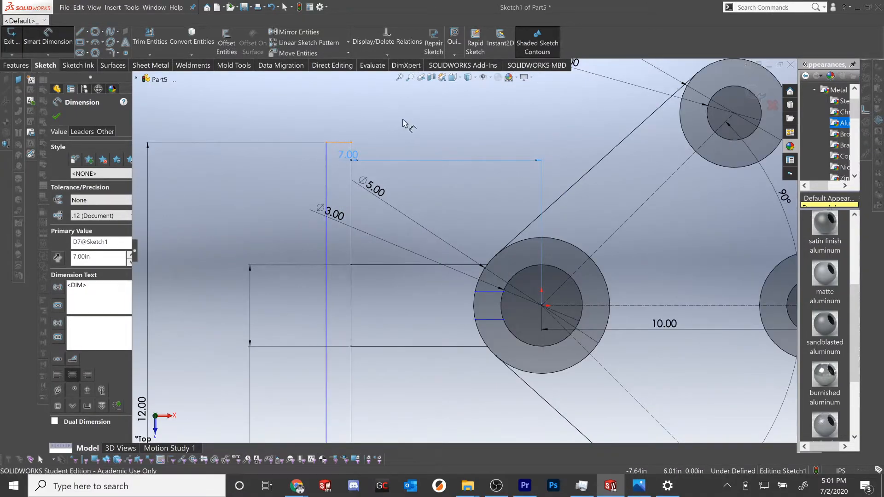
left_click(341, 141)
left_click(403, 122)
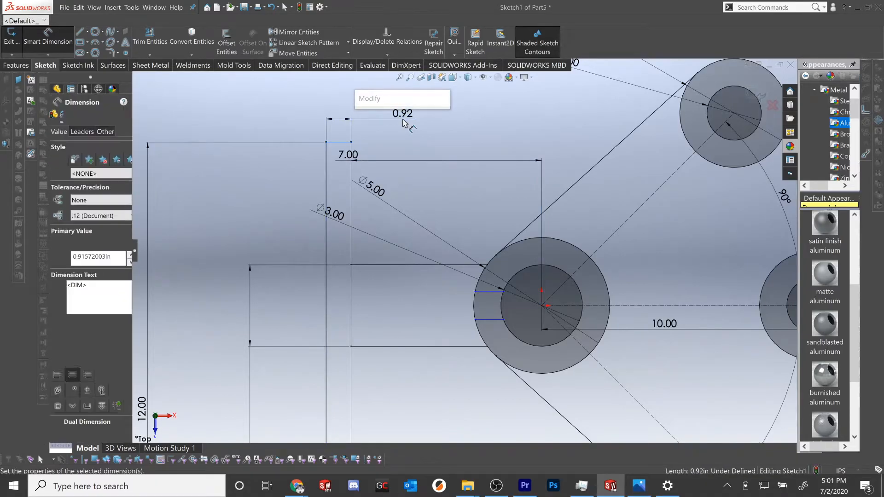
type("2.5")
key("Return")
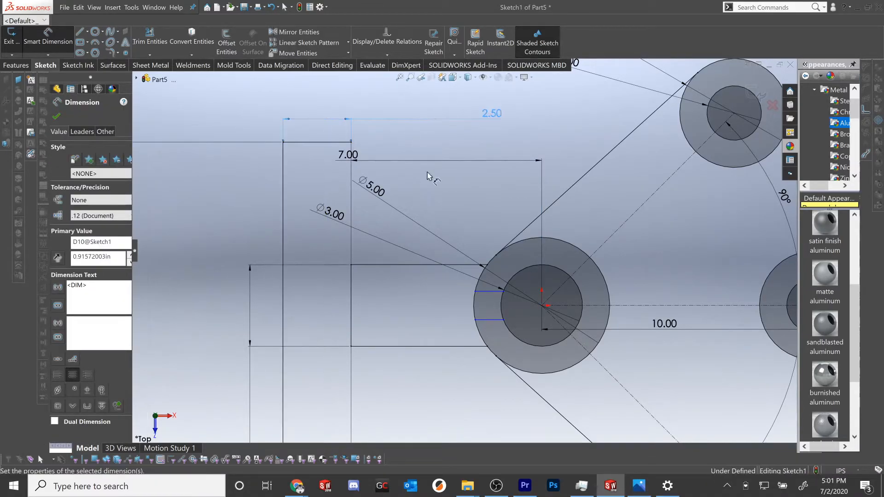
- Check the blueprint and dimension the hub slot's width between its two horizontal lines at 2 in
scroll(430, 174, "up", 2)
scroll(466, 253, "up", 2)
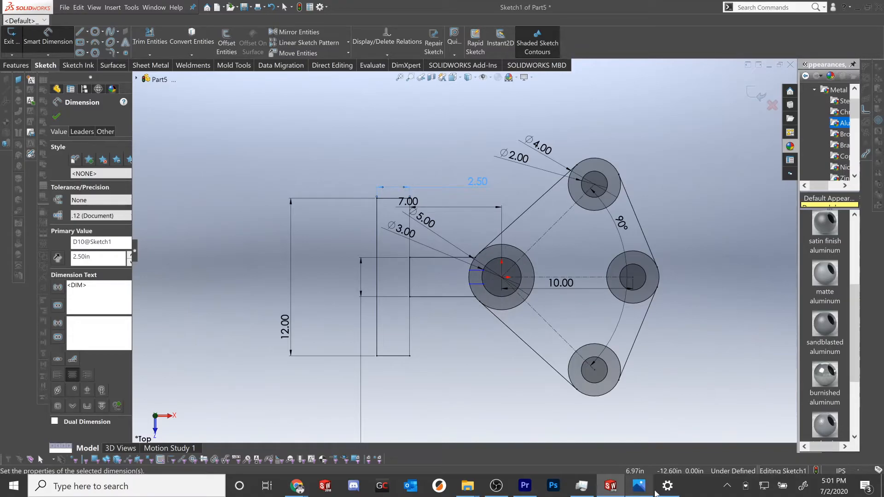
left_click(638, 487)
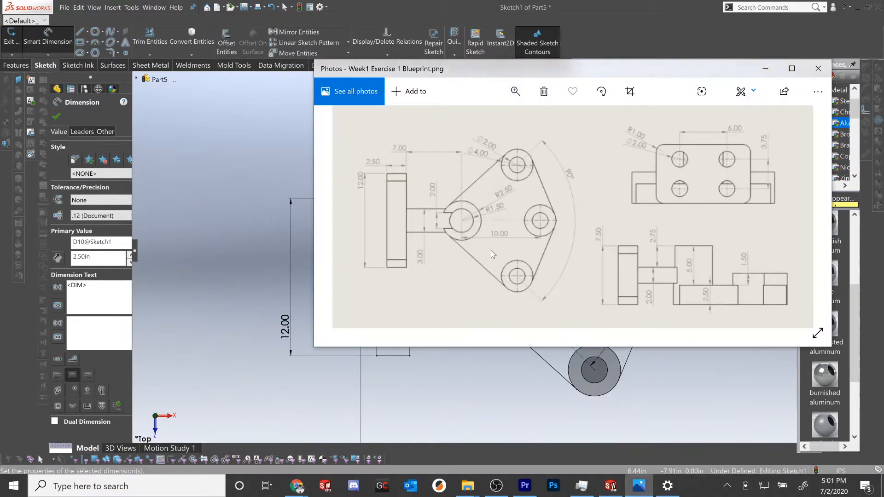
left_click(486, 360)
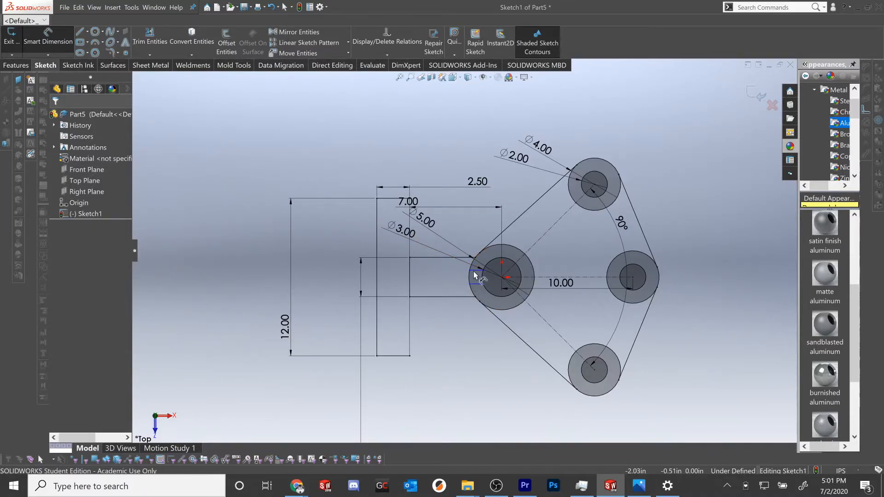
left_click(474, 272)
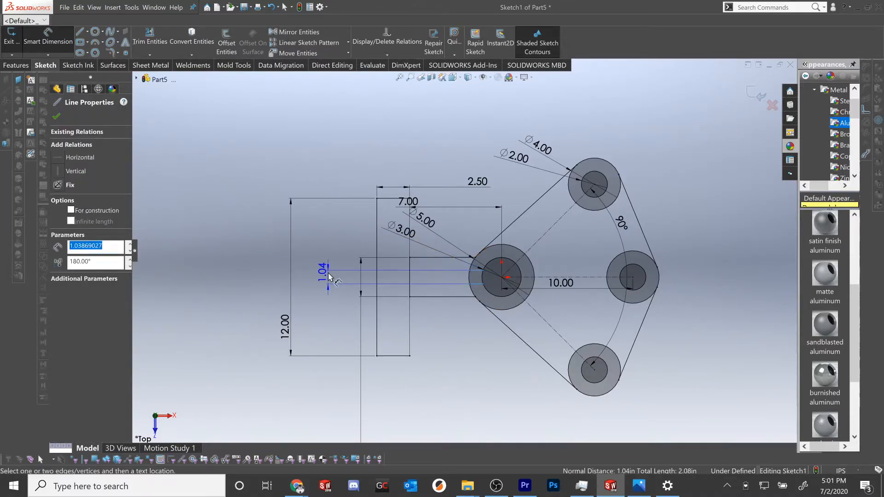
left_click(336, 298)
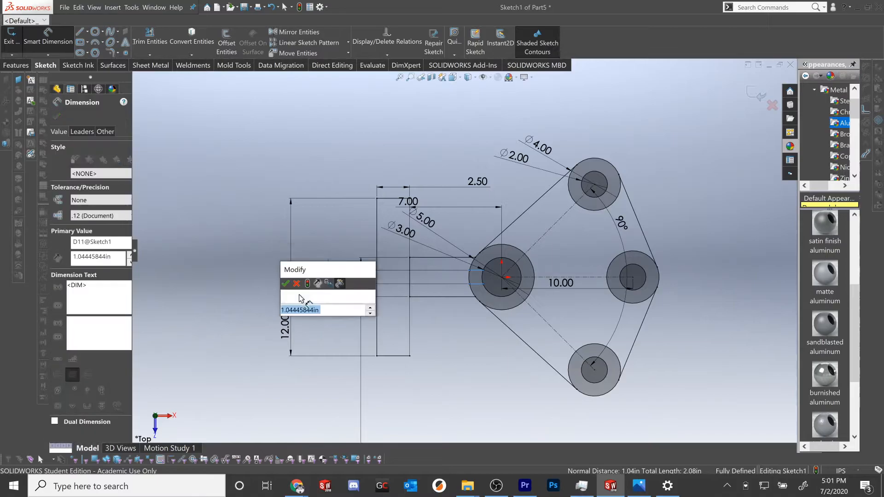
type("2")
left_click(285, 284)
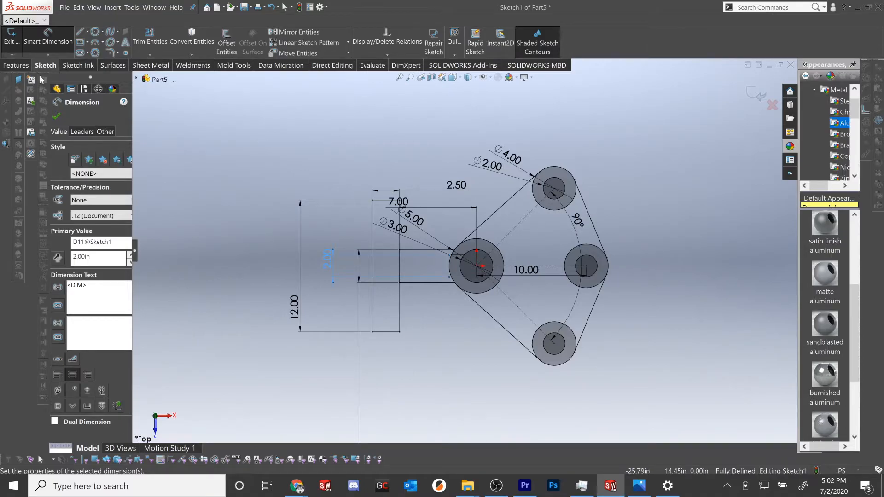
- Check the blueprint and extrude the flange rectangle and the slotted hub ring regions of the sketch 7.5 in
left_click(16, 65)
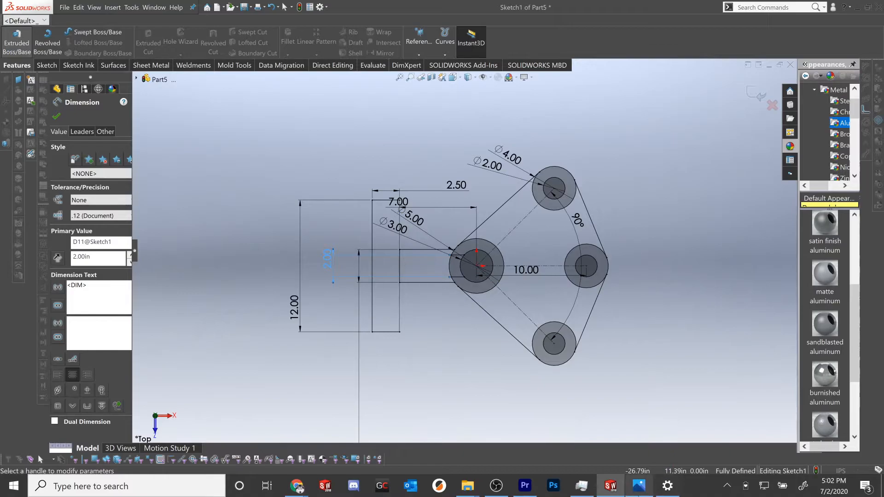
left_click(639, 486)
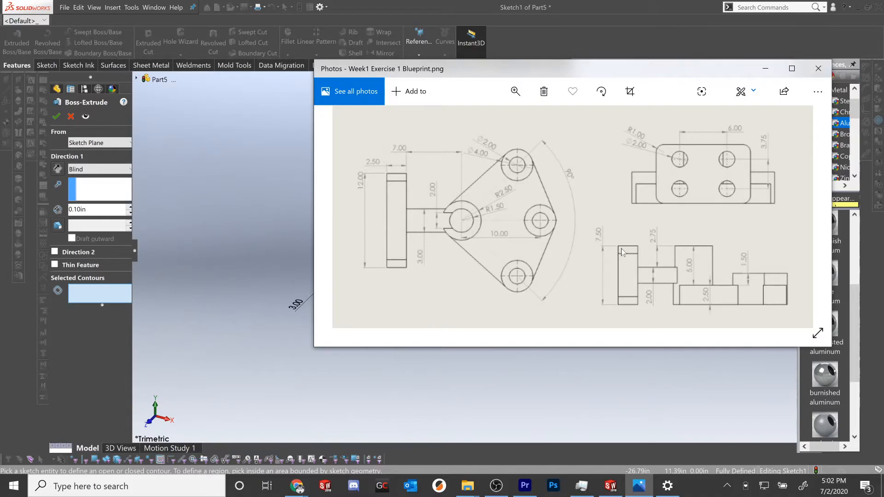
left_click(631, 393)
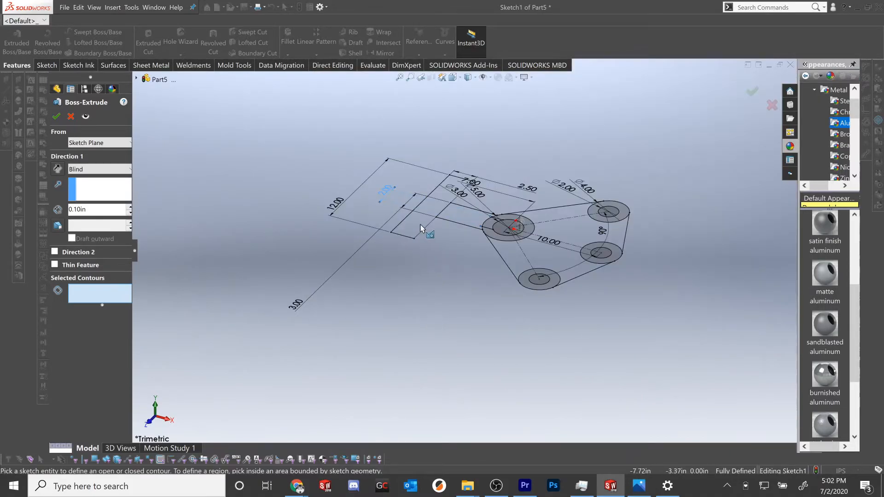
left_click(420, 229)
left_click(488, 234)
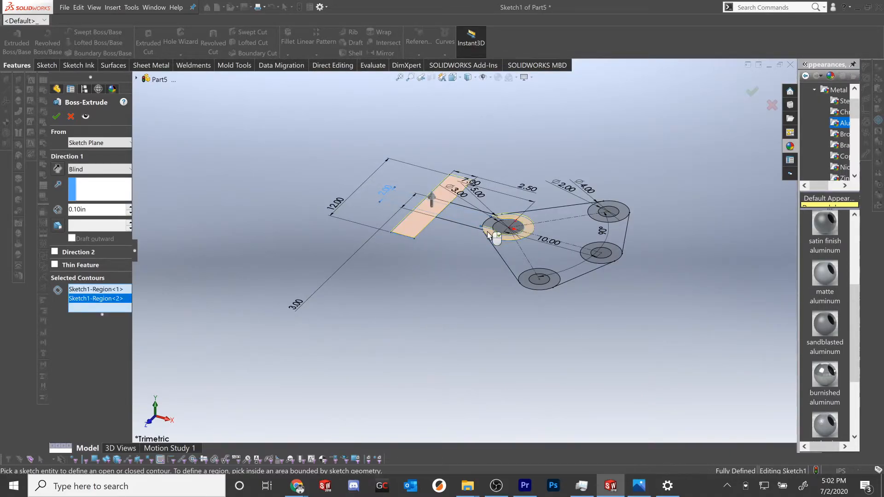
type("7.6")
key("Return")
type("7.5")
key("Return")
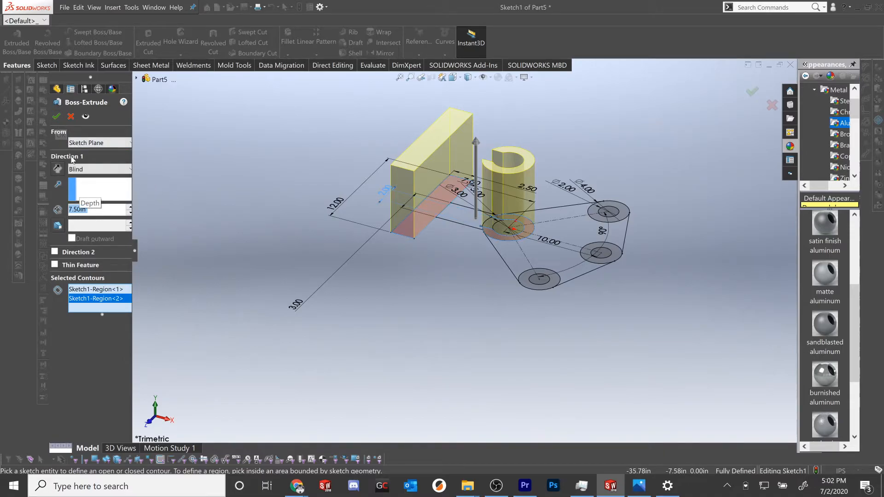
left_click(56, 117)
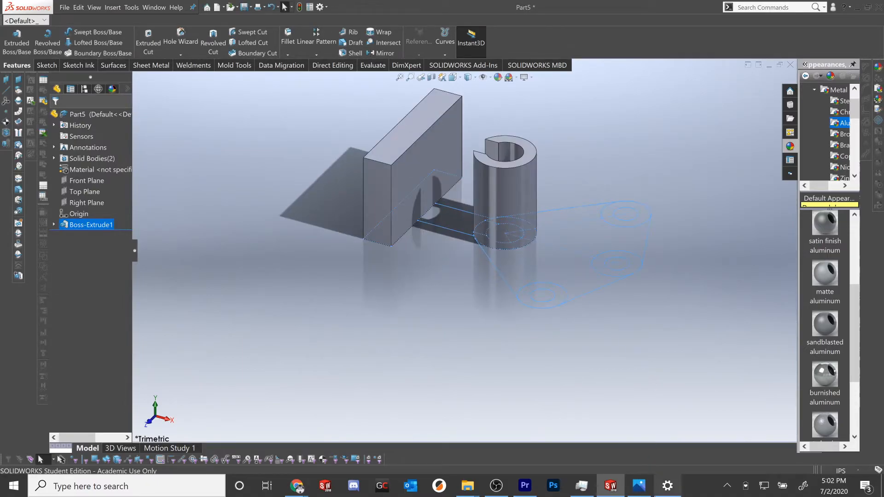
- Check the blueprint and extrude the plate region between the hub and the three corner circles 2.5 in from the same sketch
mouse_move(637, 494)
left_click(639, 440)
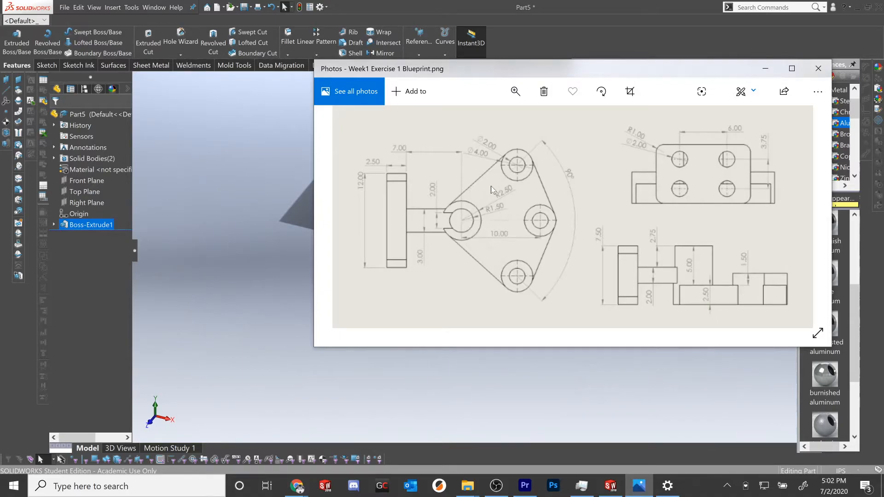
left_click(693, 381)
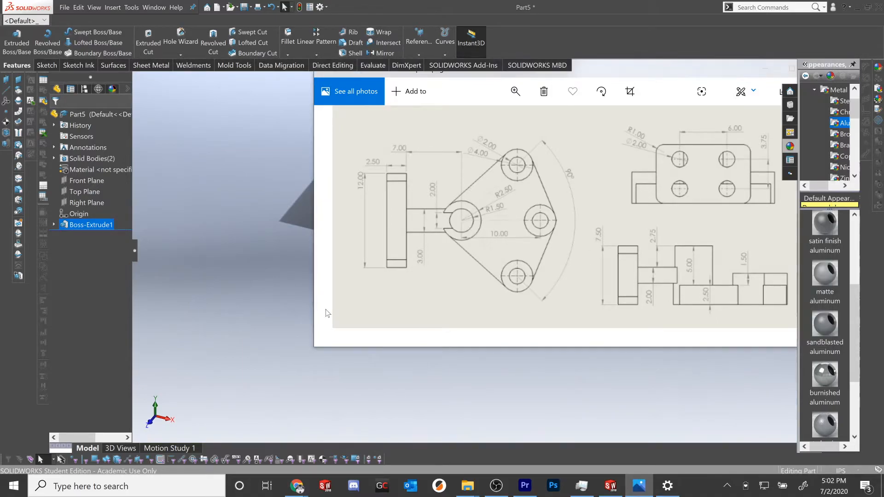
left_click(56, 224)
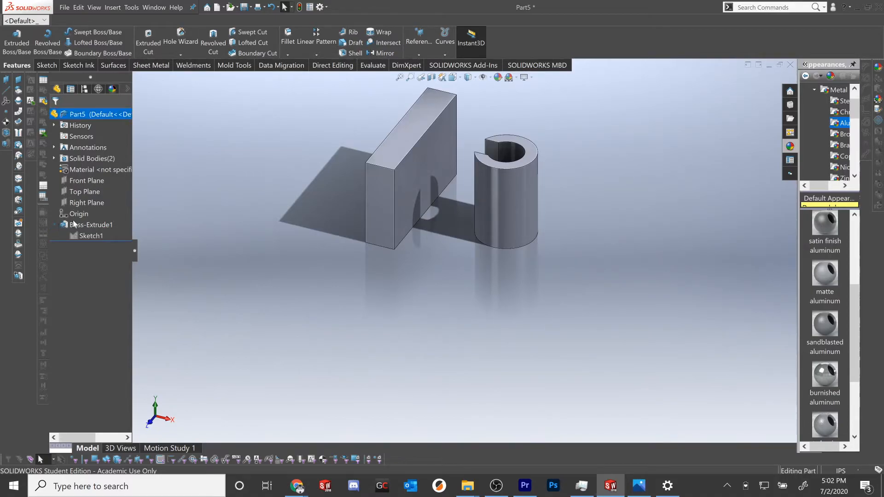
left_click(91, 236)
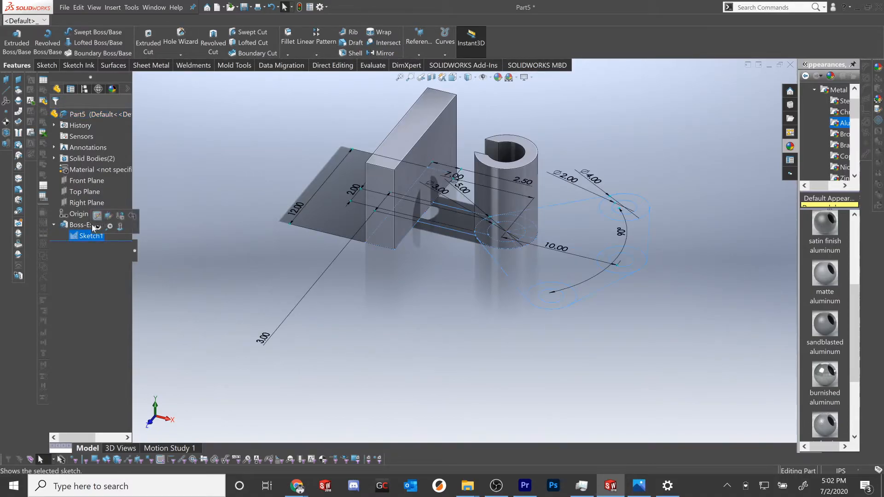
left_click(17, 44)
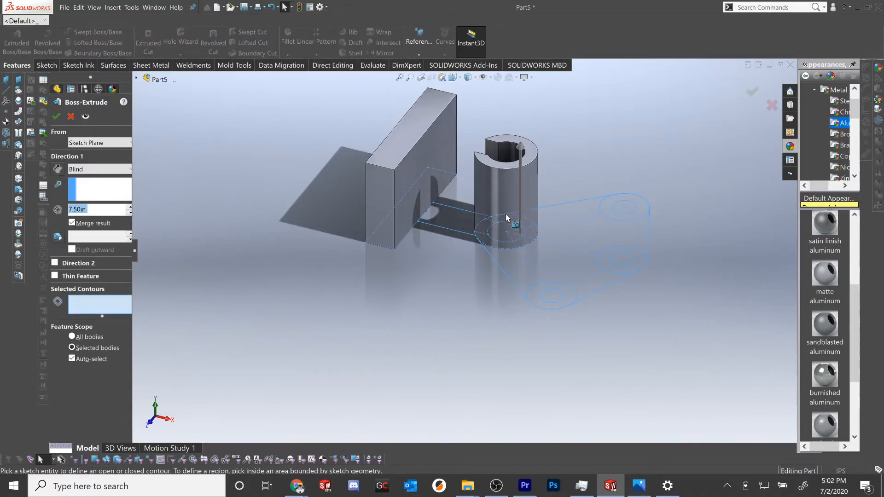
left_click(537, 262)
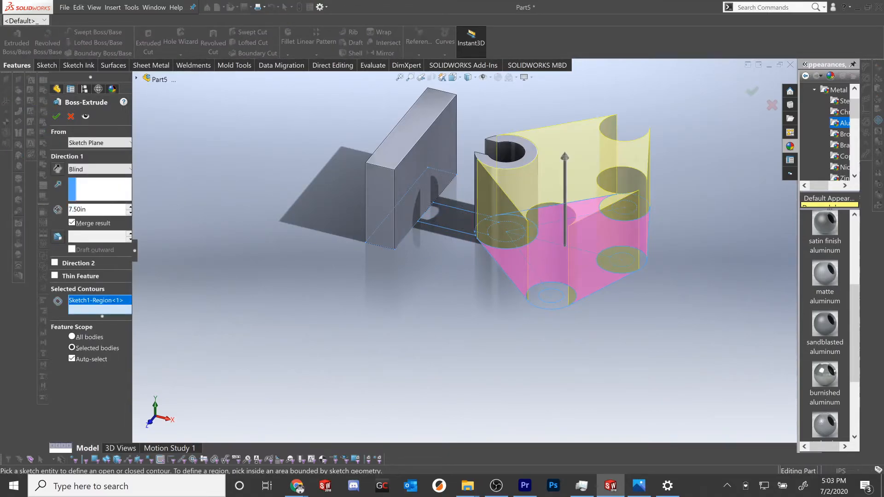
type("2.5")
key("Return")
left_click(56, 116)
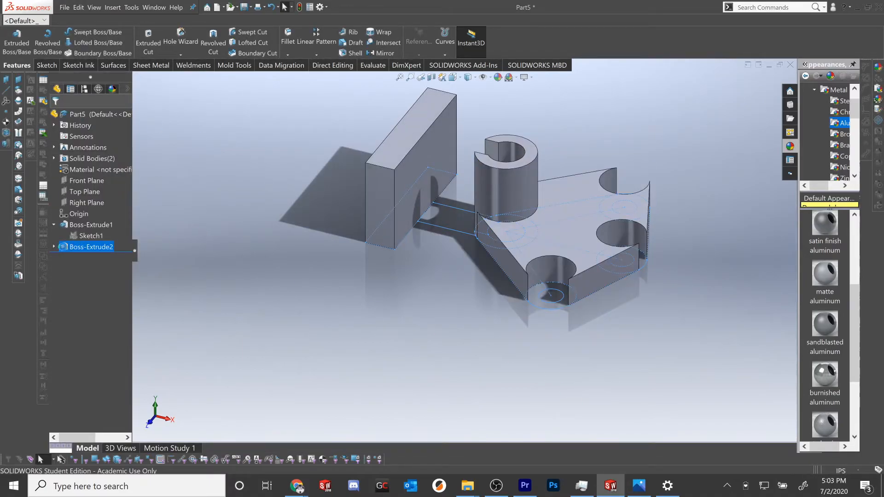
- Extrude the three corner ring regions of the same sketch to the blueprint height of 2.5 + 1.5 in
left_click(94, 234)
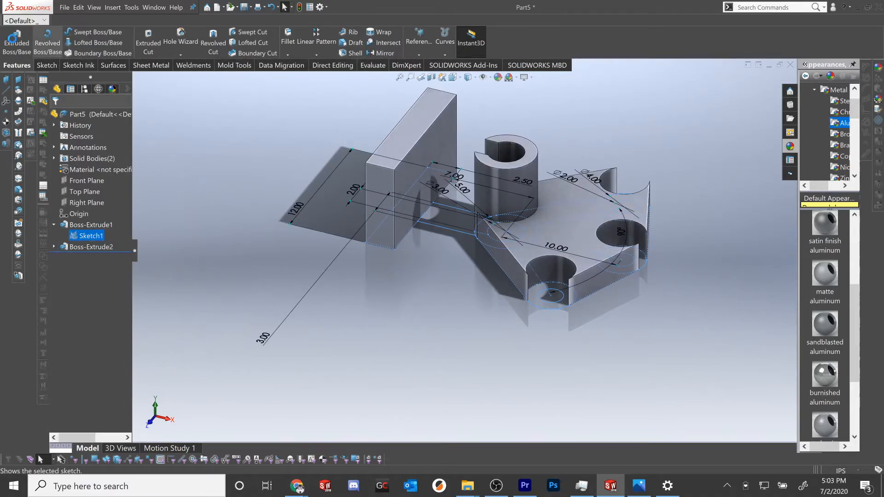
left_click(14, 39)
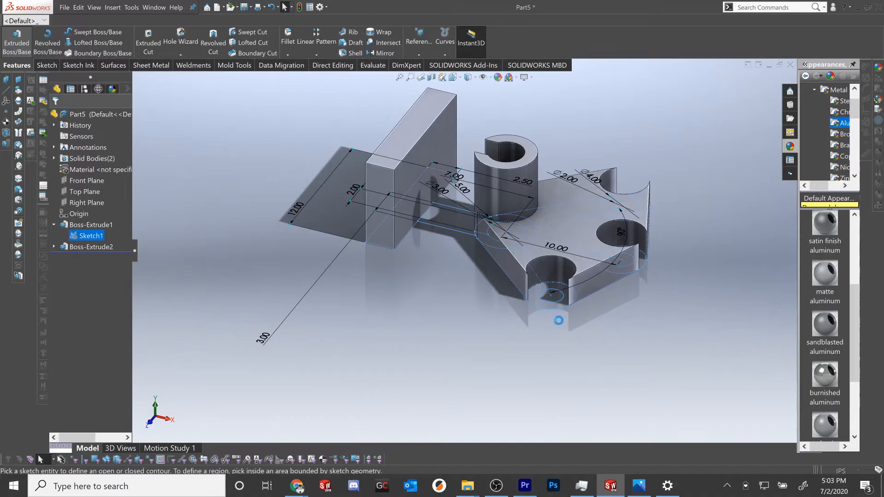
left_click(549, 300)
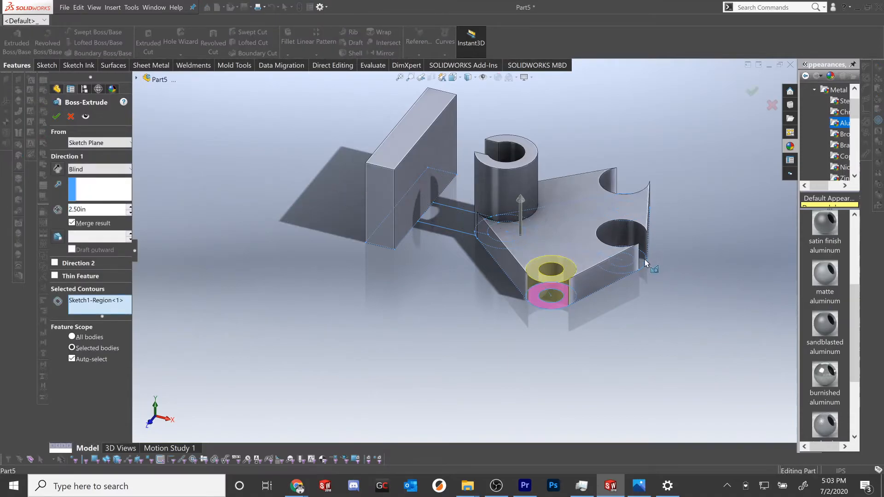
left_click(627, 203)
left_click(605, 207)
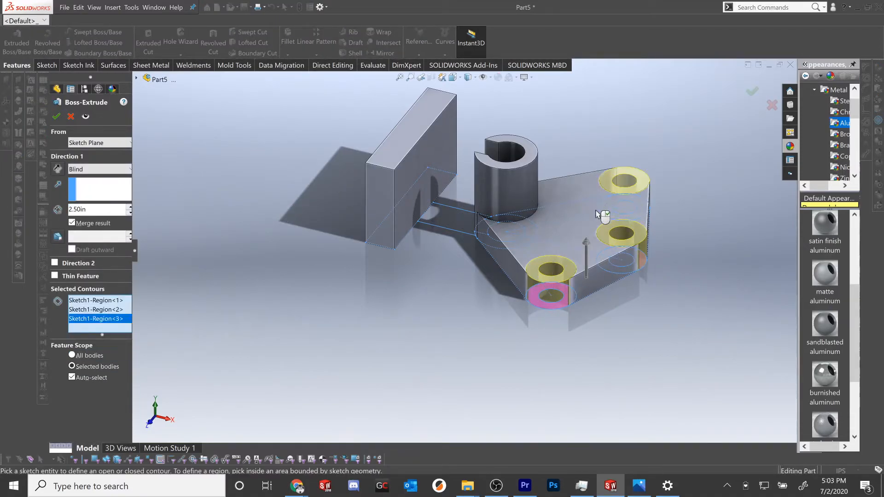
left_click(639, 486)
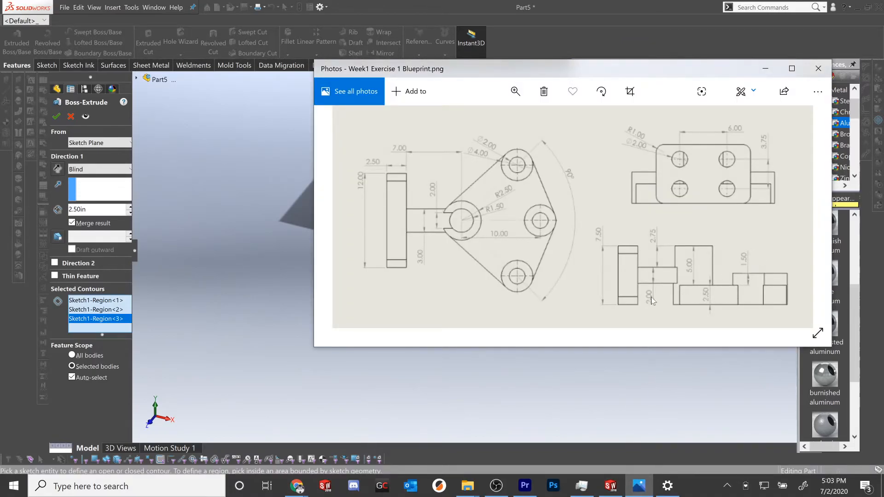
left_click(96, 209)
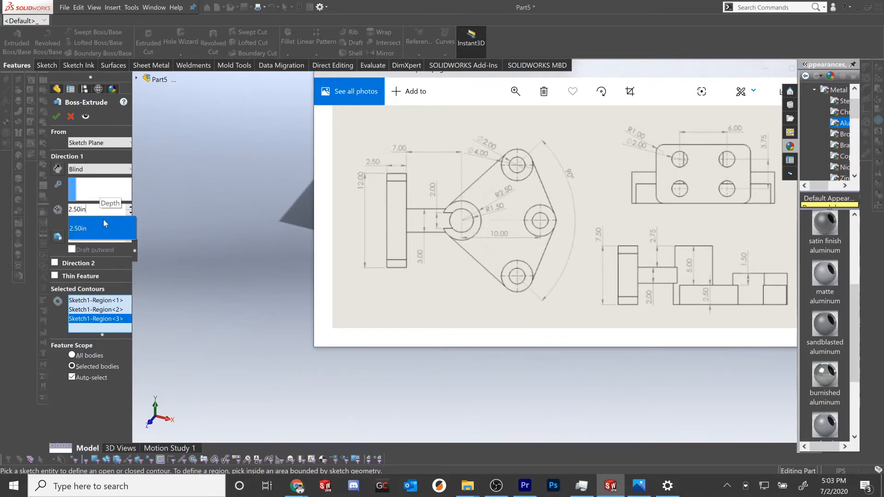
left_click(249, 172)
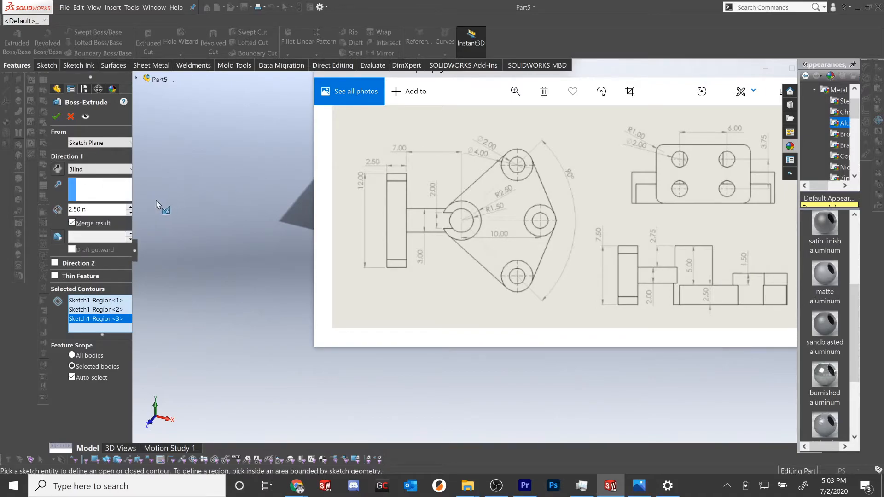
left_click(105, 210)
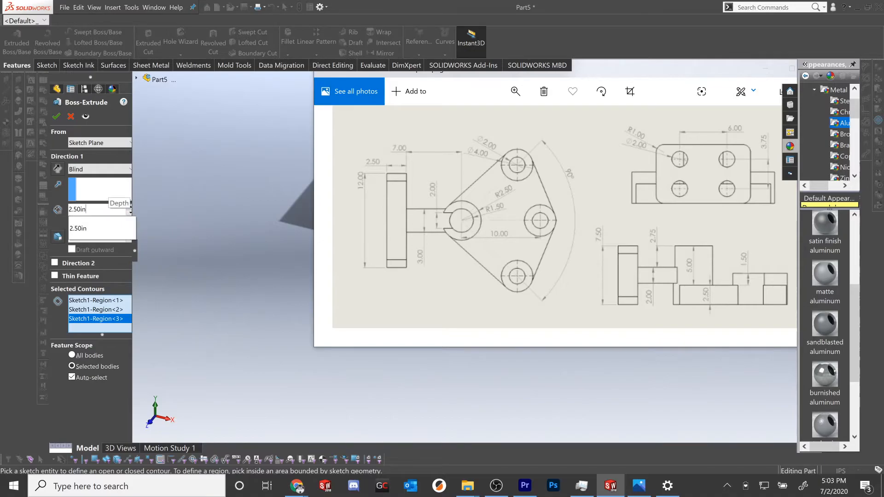
type("+1.5")
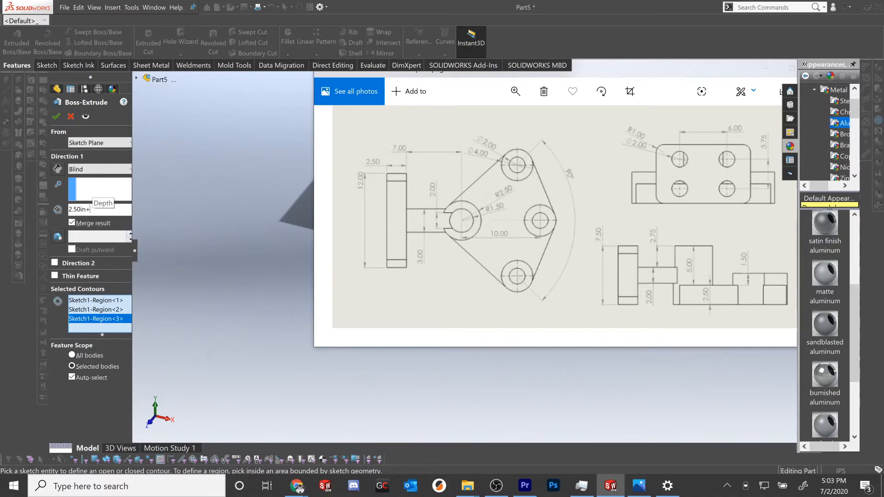
key("Return")
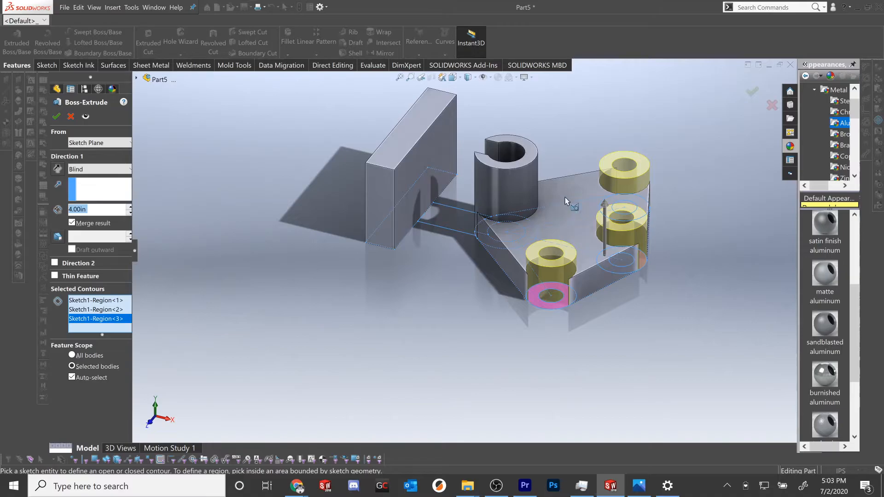
left_click(56, 116)
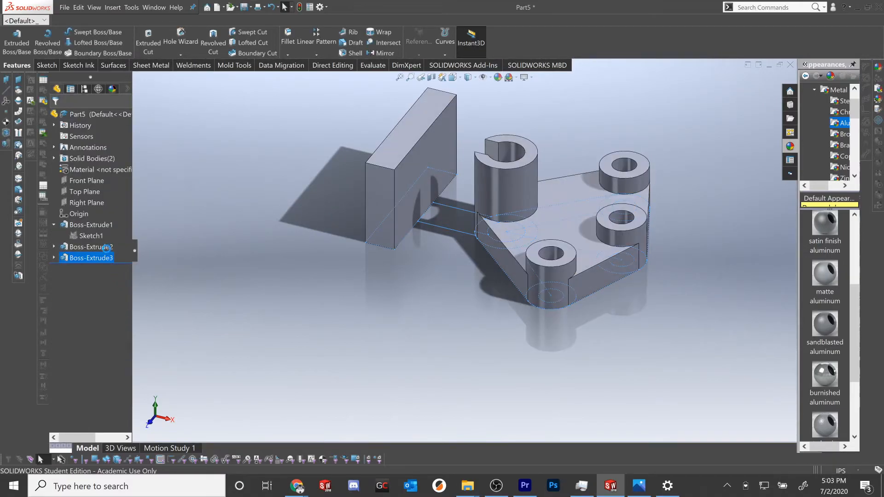
- Check the blueprint and set up an extrusion of the arm region between flange and hub, starting from an offset, with 2 in depth
left_click(87, 236)
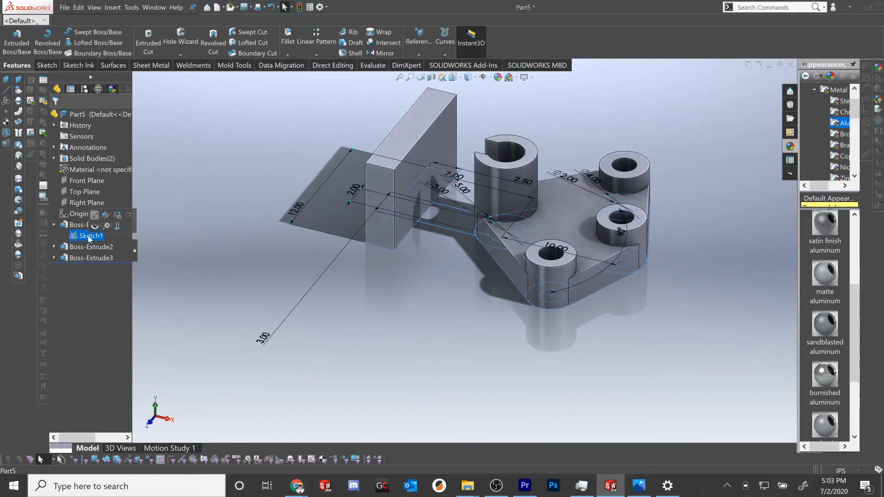
left_click(14, 44)
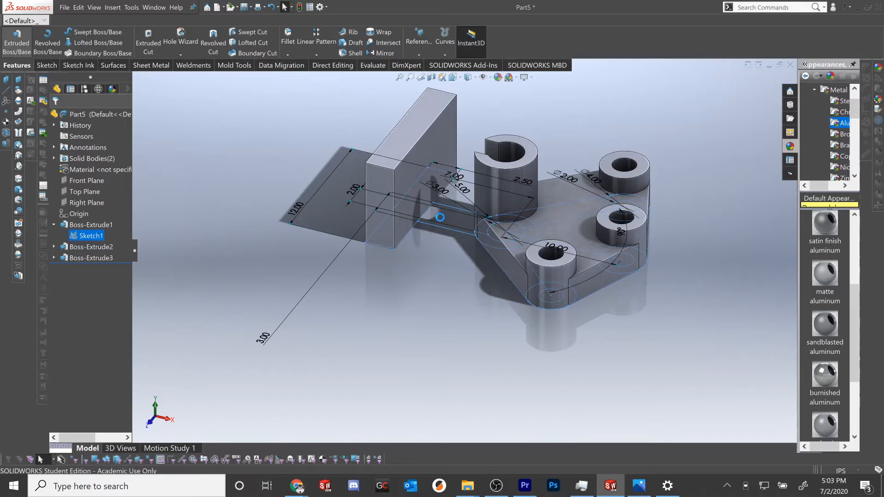
left_click(444, 217)
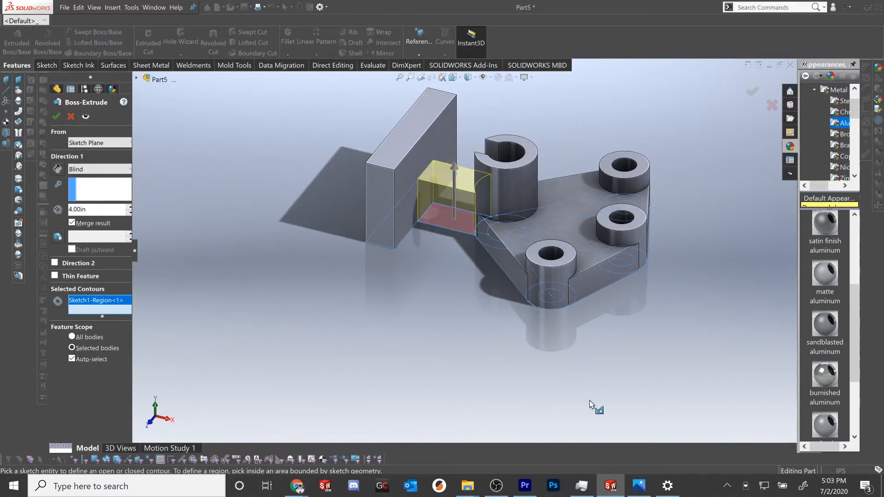
left_click(644, 489)
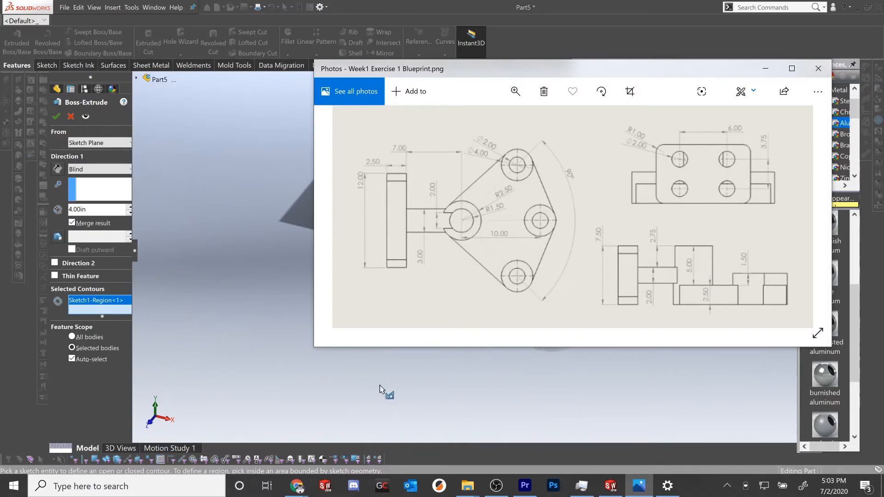
left_click(244, 391)
left_click(90, 144)
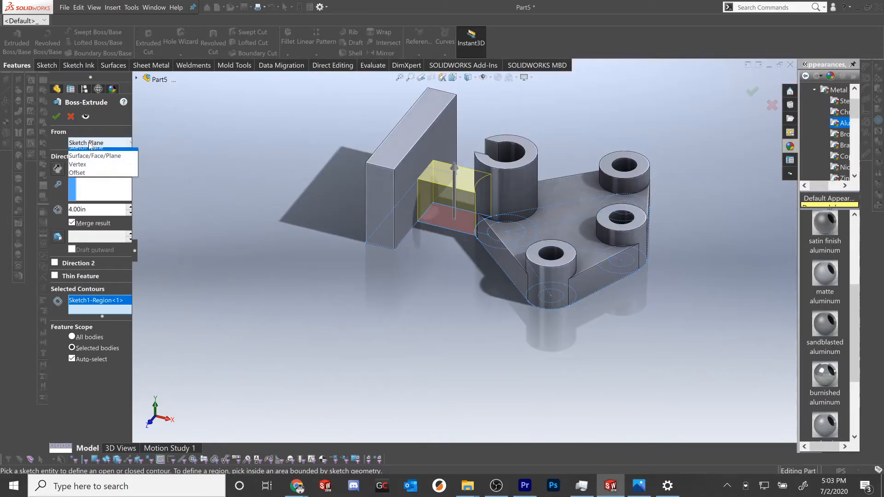
left_click(77, 170)
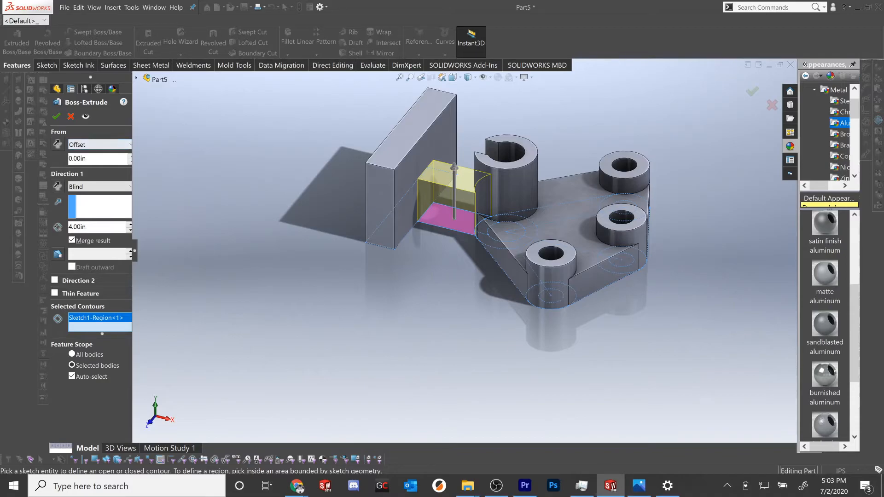
type("2")
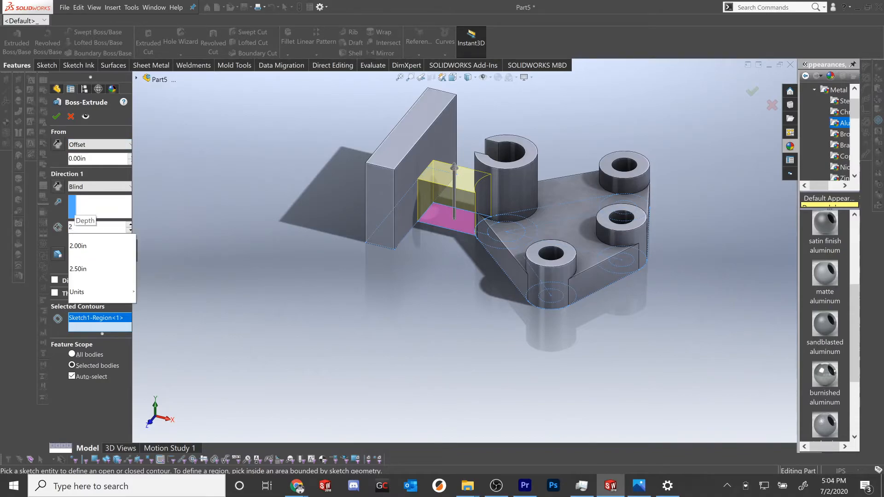
key("Return")
- Set the start offset of the arm extrusion to 5.5 in above the sketch plane
scroll(474, 223, "down", 3)
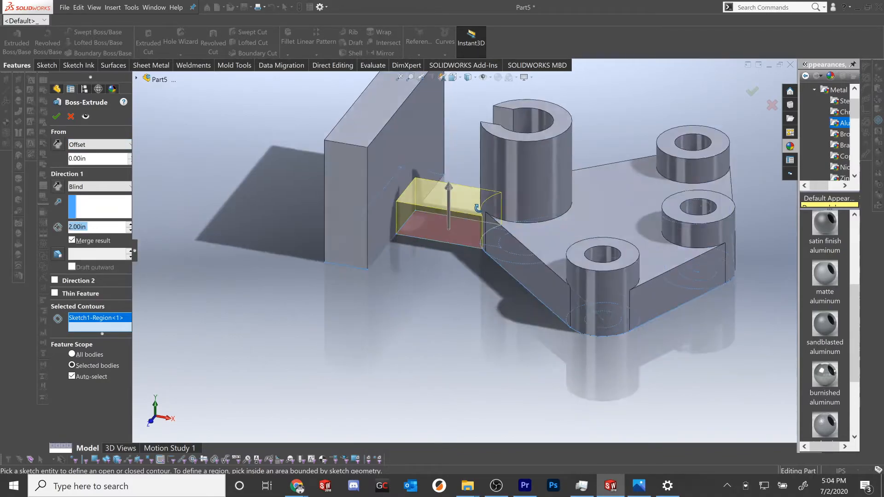
middle_click_drag(477, 208, 478, 203)
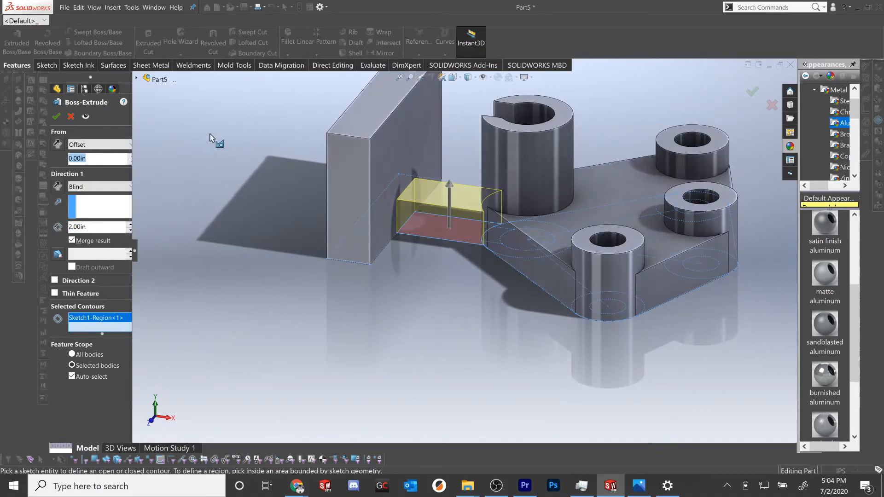
type("7.5")
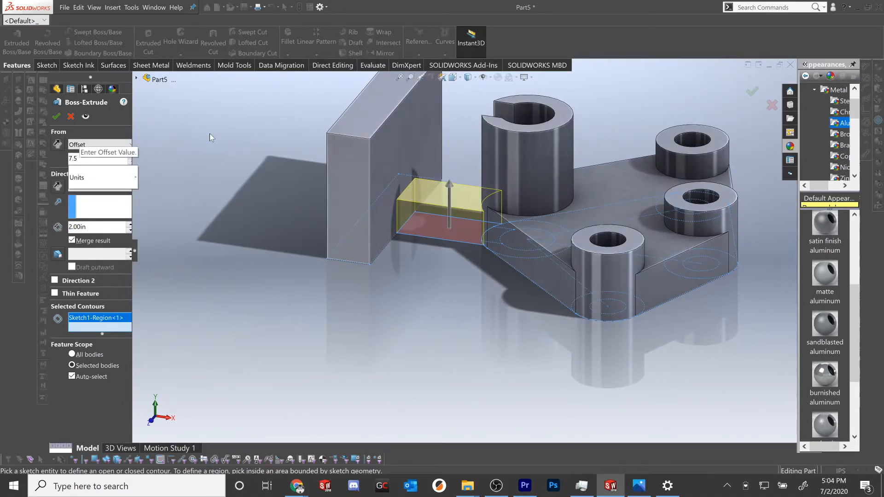
key("BackSpace")
key("BackSpace")
key("BackSpace")
type("5.5")
key("Return")
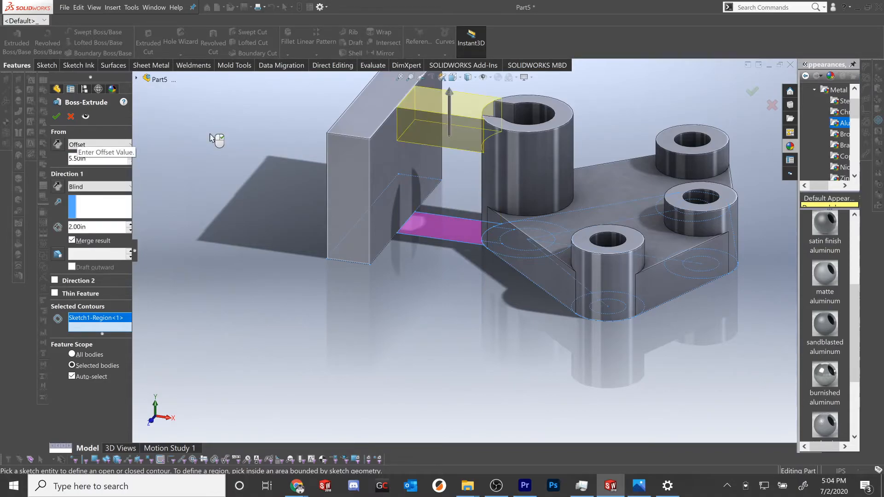
- Set the arm extrusion's start offset to 5.5/2 in and complete the 2 in deep extrusion
type("/2")
key("Return")
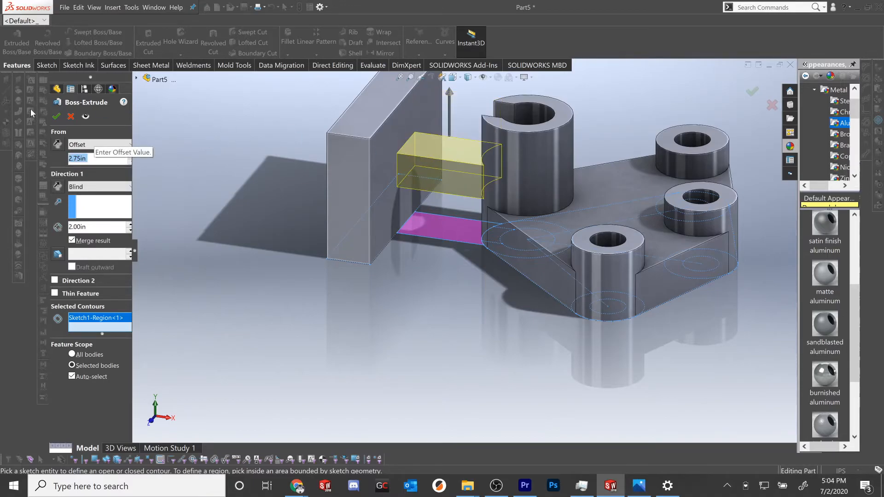
left_click(56, 116)
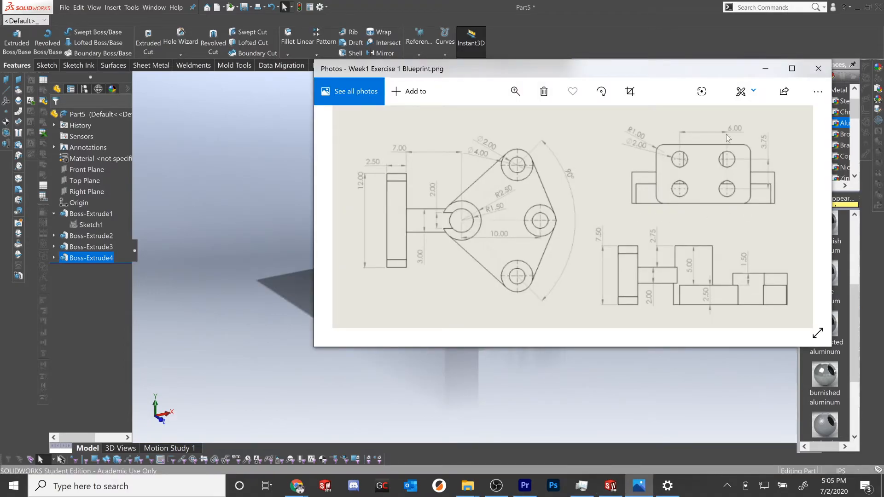
- Check the blueprint, start a sketch on the flange's outer face and draw a circle about 2.55 in in diameter in its upper left area
left_click(765, 69)
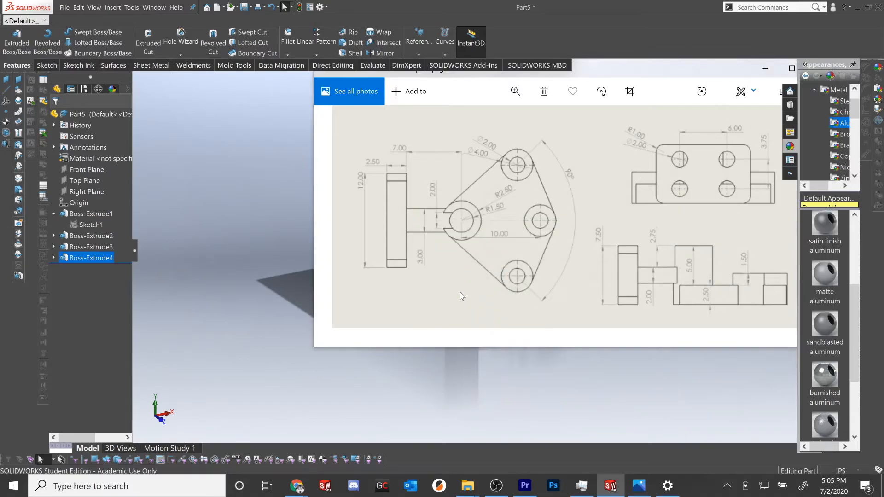
left_click(417, 225)
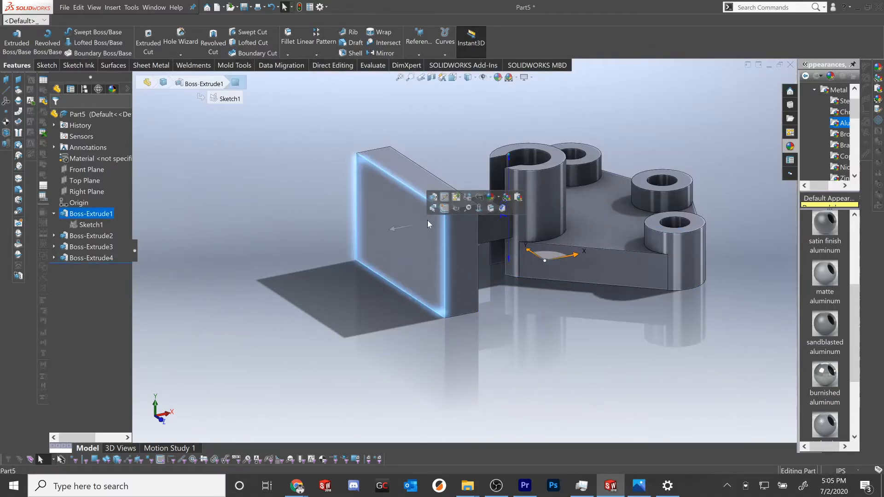
left_click(442, 204)
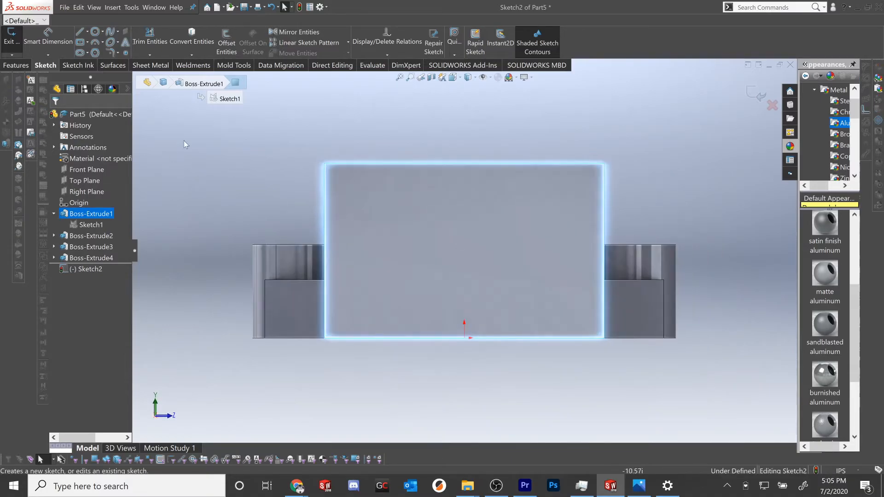
left_click(95, 31)
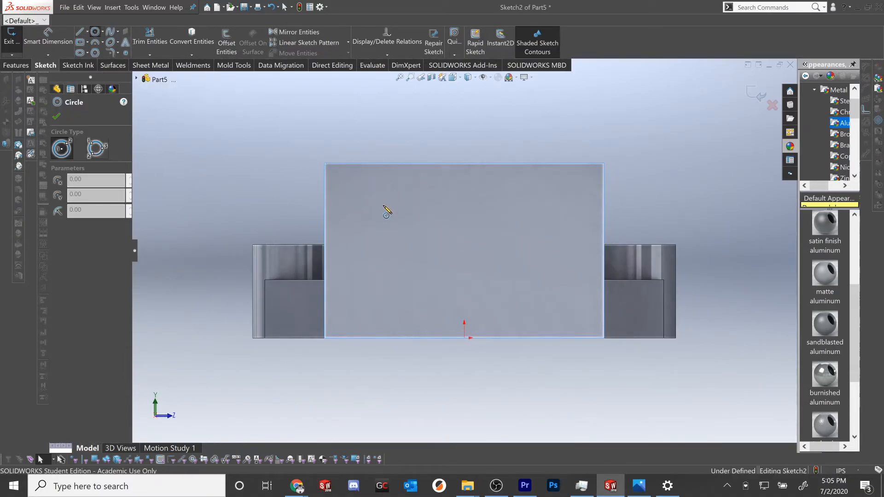
left_click(384, 210)
left_click(405, 232)
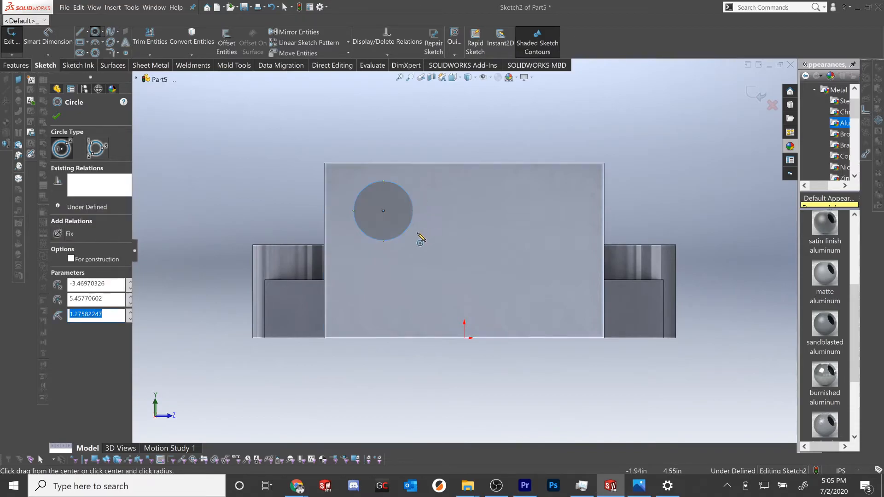
- Dimension the circle's diameter to 2 in
right_click_drag(404, 251, 402, 236)
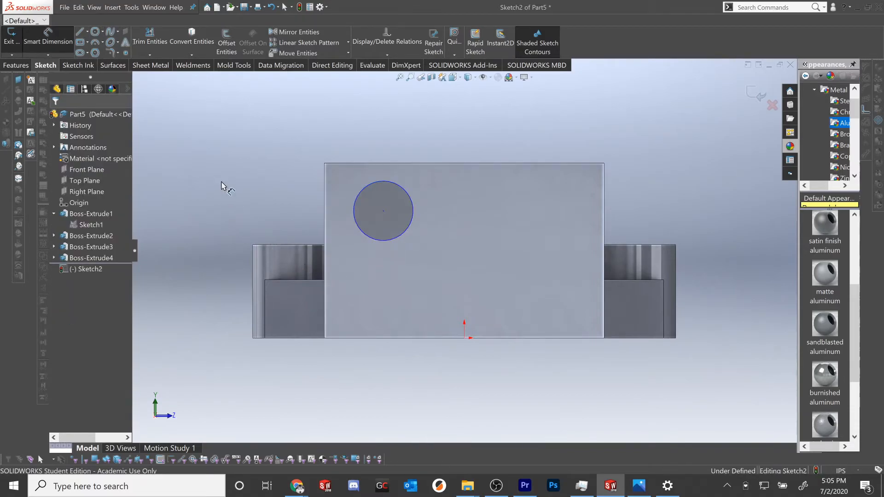
left_click(354, 203)
left_click(243, 195)
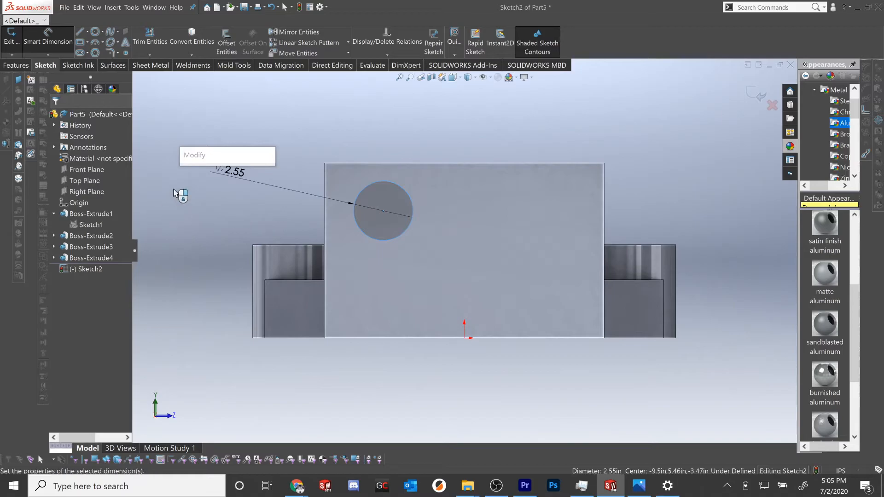
type("2")
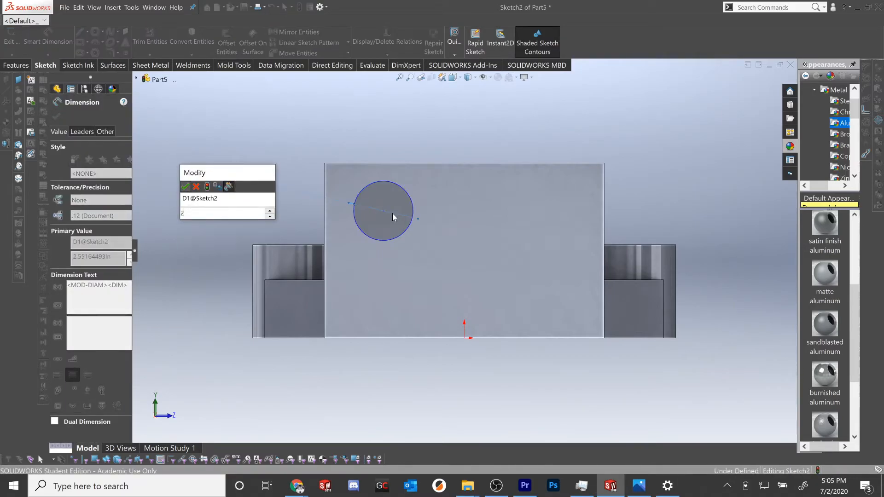
key("Return")
- Draw a vertical construction line from the origin to the flange's top edge and a horizontal one between the midpoints of its side edges
key("l")
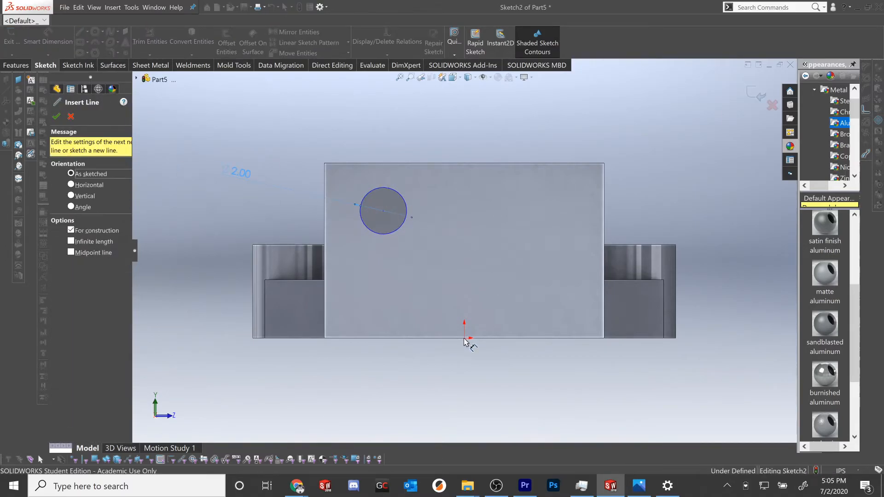
left_click(465, 162)
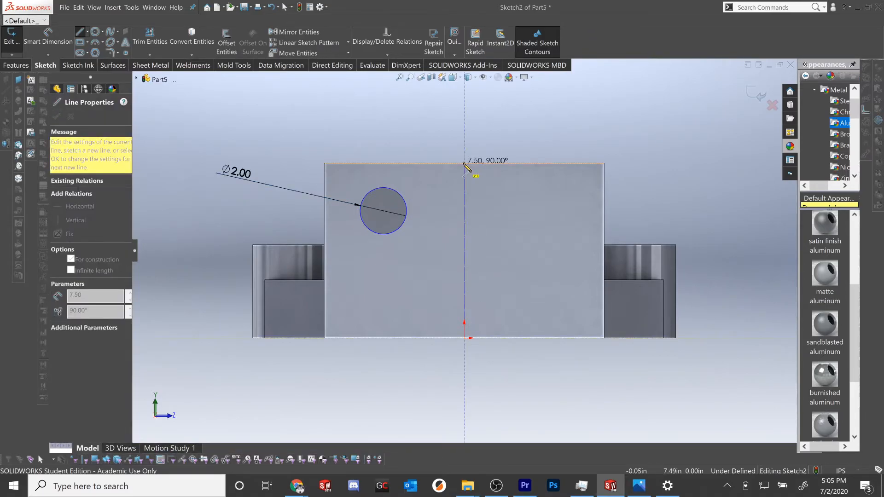
key("Escape")
key("Escape")
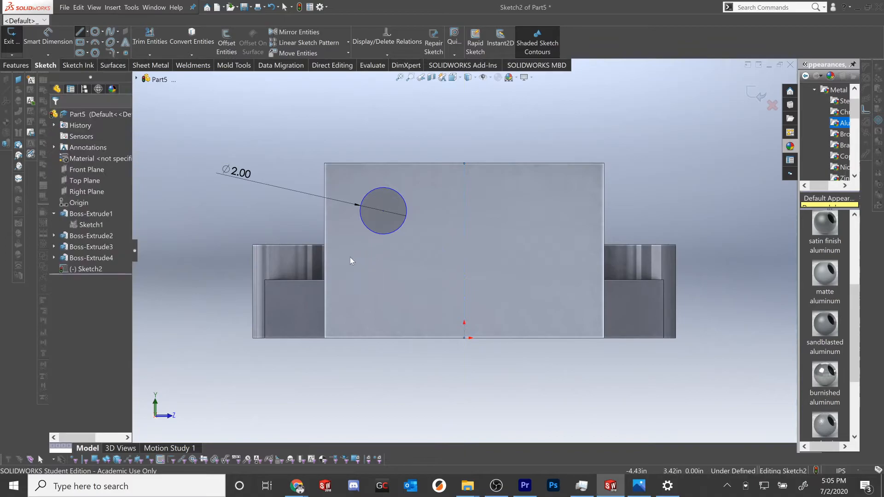
key("Return")
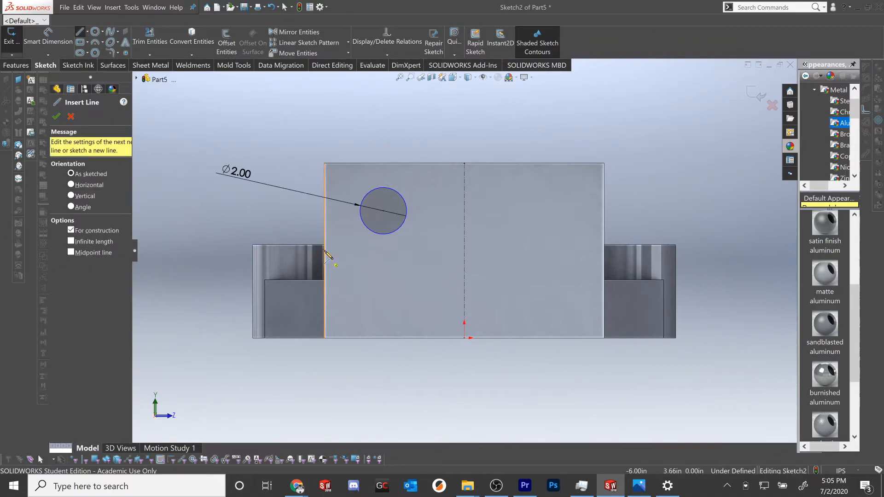
left_click(325, 251)
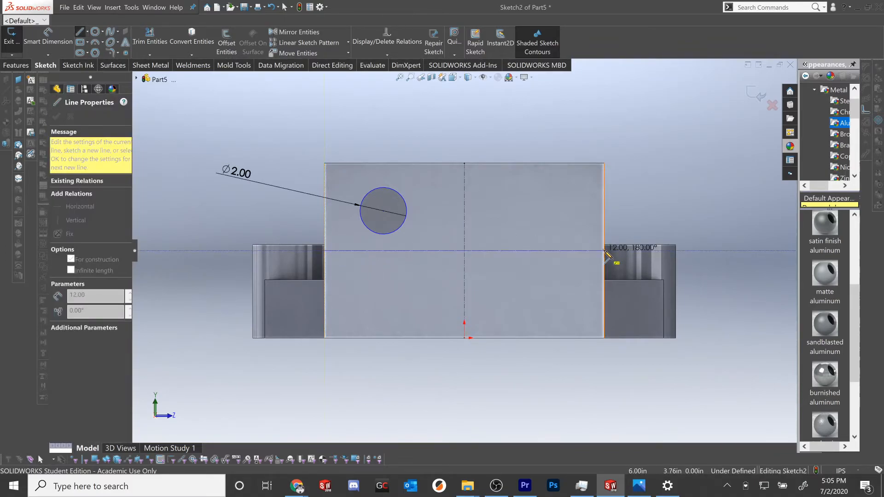
left_click(604, 251)
key("Escape")
key("Escape")
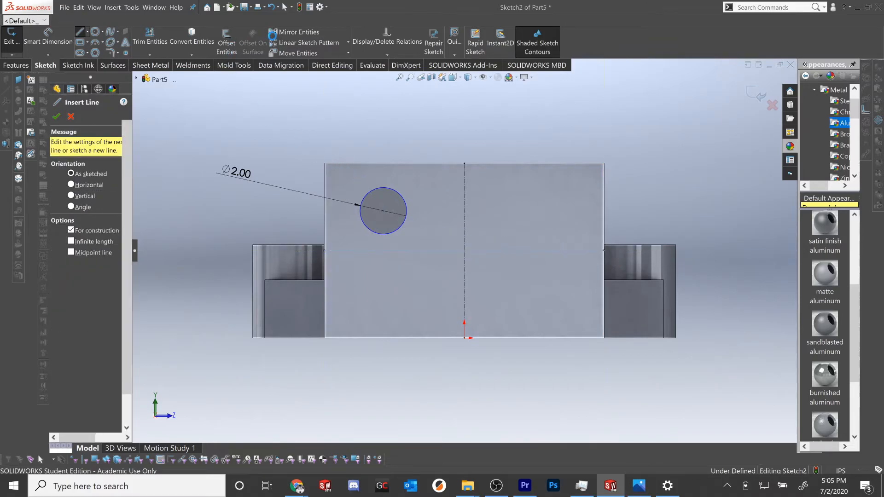
- Mirror the 2 in circle about the horizontal construction line
left_click(297, 32)
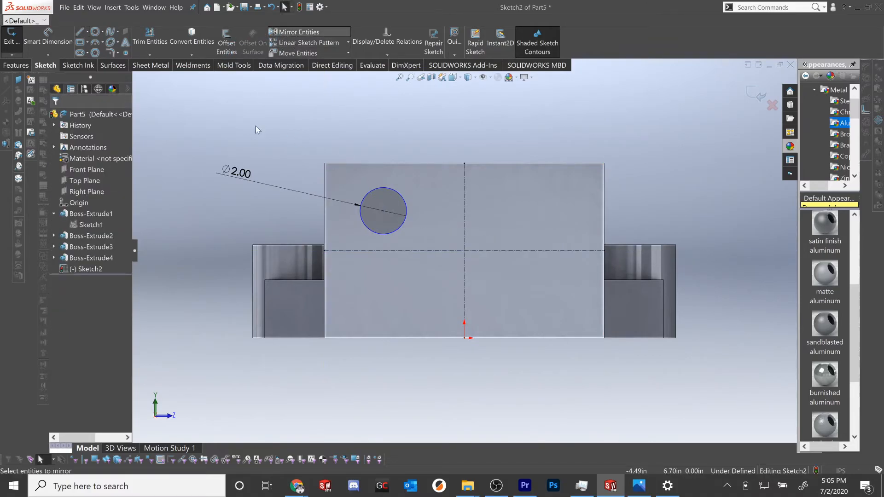
left_click(370, 230)
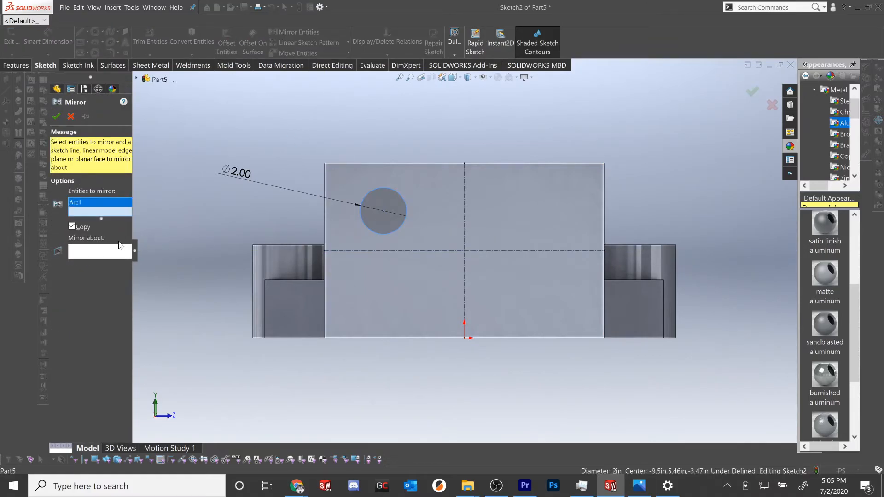
left_click(361, 251)
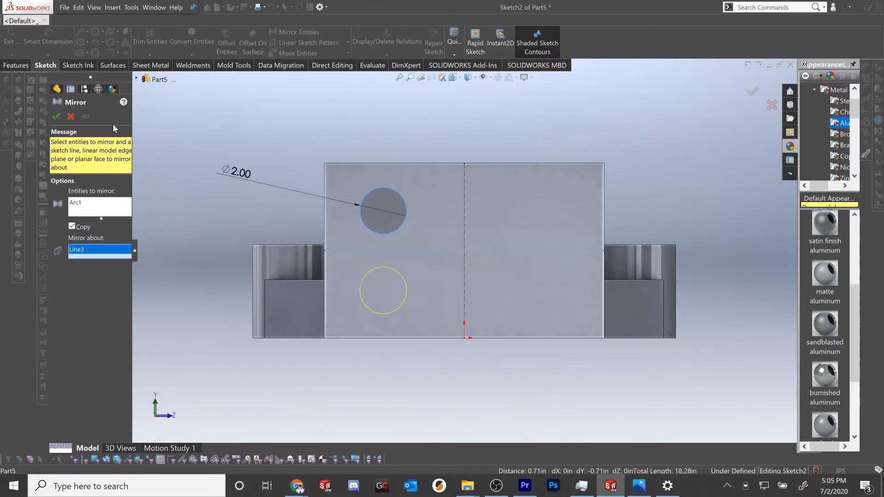
left_click(56, 116)
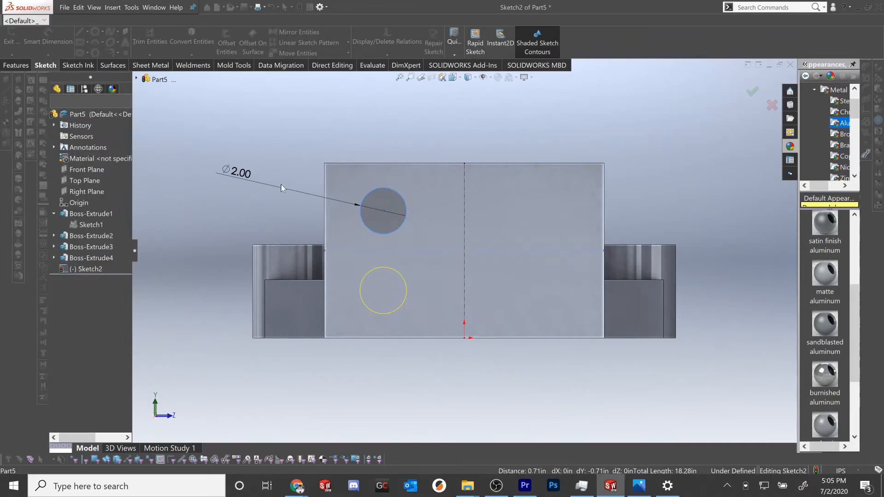
- Mirror both left circles about the vertical construction line to complete the four-hole layout
left_click(385, 234)
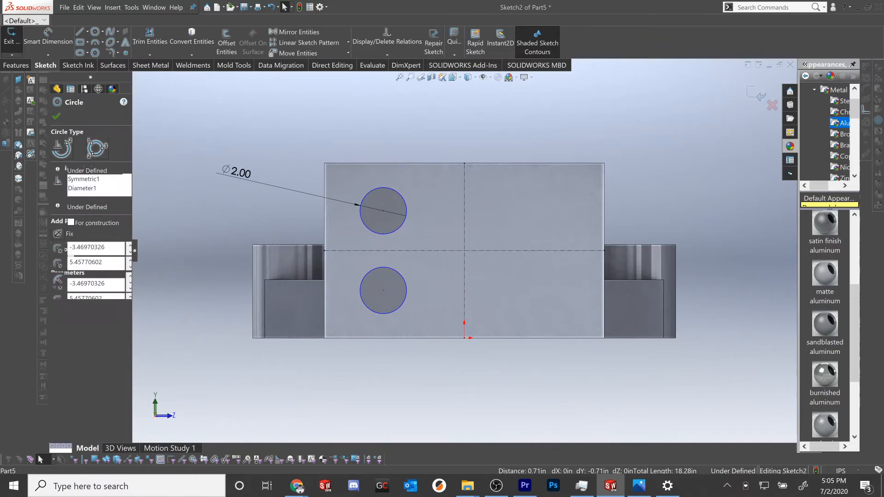
left_click(393, 274, "ctrl")
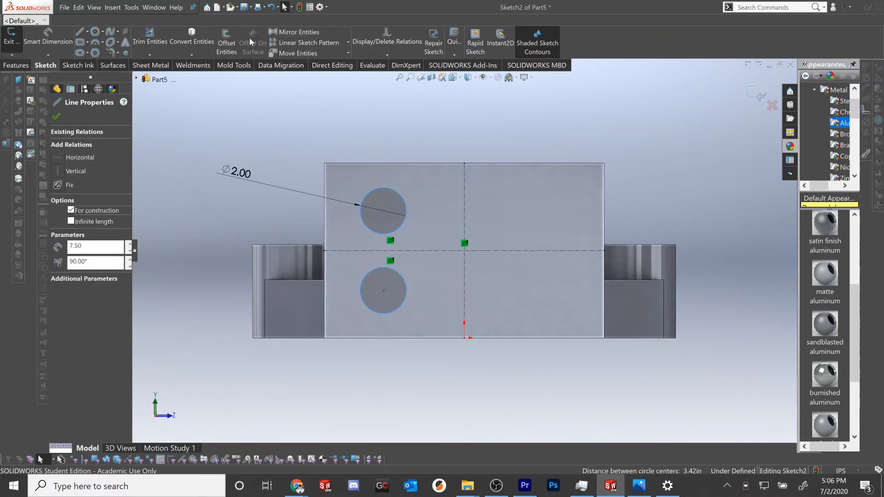
left_click(282, 36)
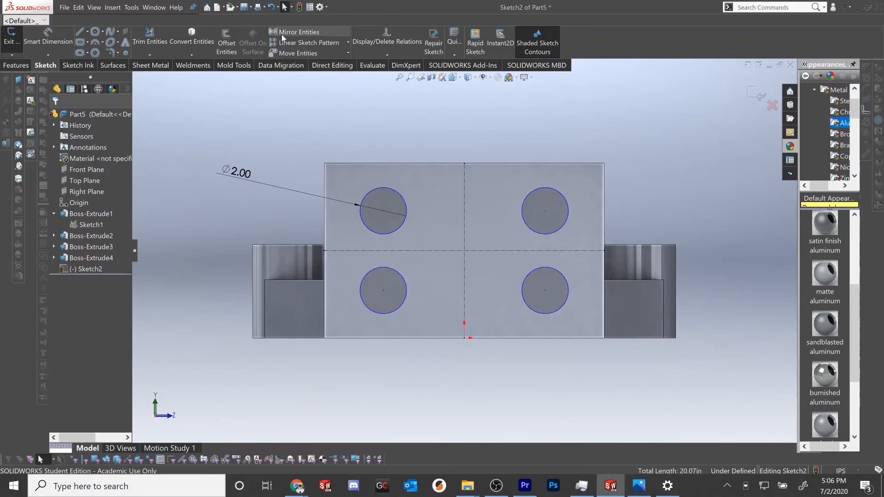
- Dimension the horizontal spacing between the centers of the two upper circles to 6 in
key("d")
left_click(383, 211)
left_click(545, 211)
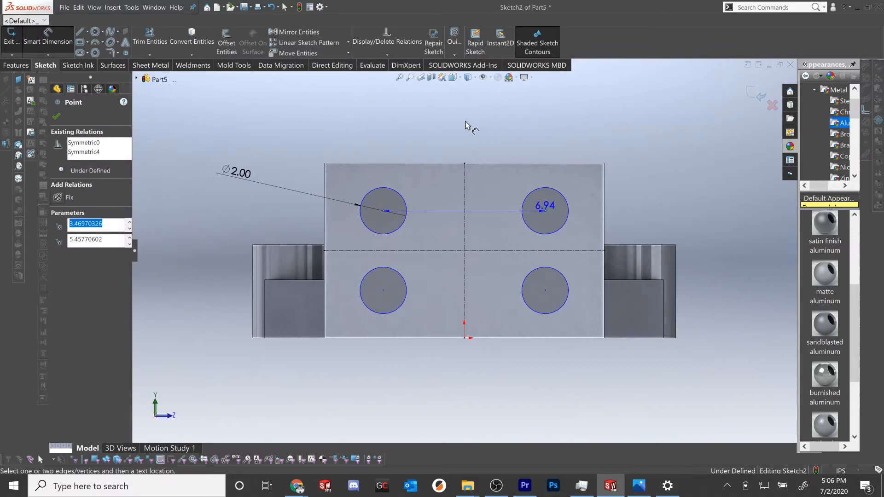
left_click(333, 125)
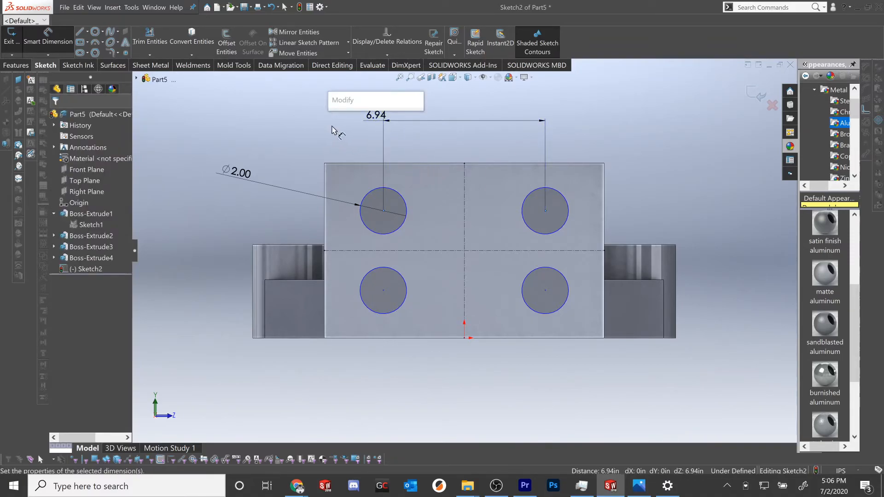
key("Return")
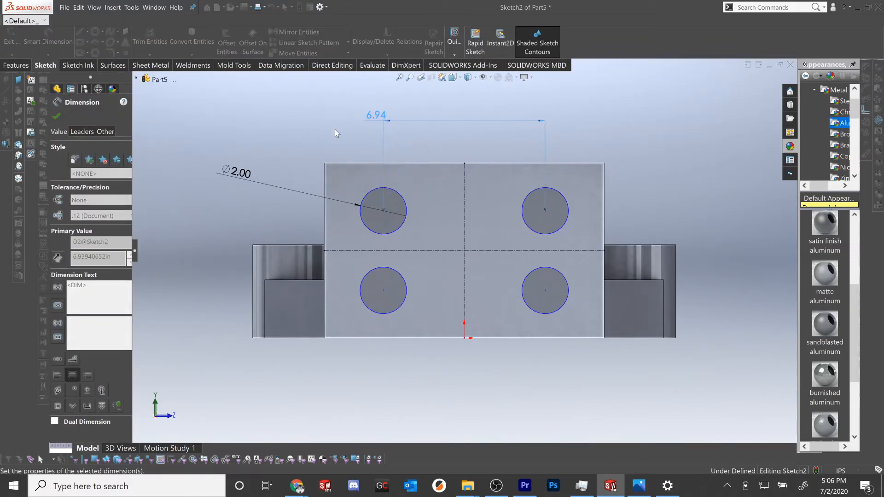
- Check the blueprint and dimension the vertical spacing between the centers of the two left circles to 3.75 in
left_click(639, 486)
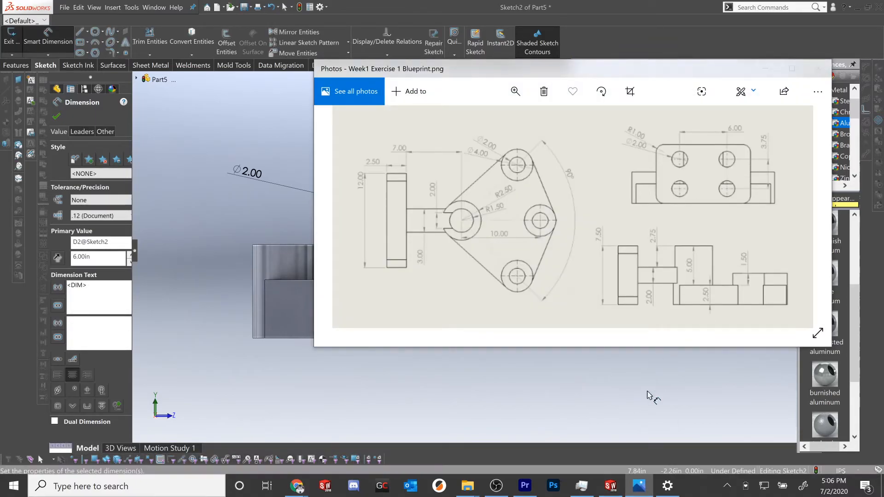
left_click(339, 306)
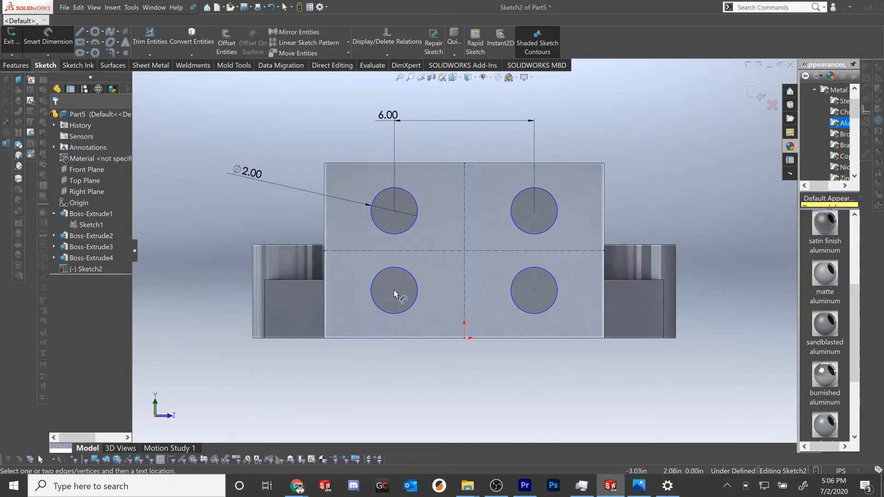
left_click(394, 213)
left_click(394, 290)
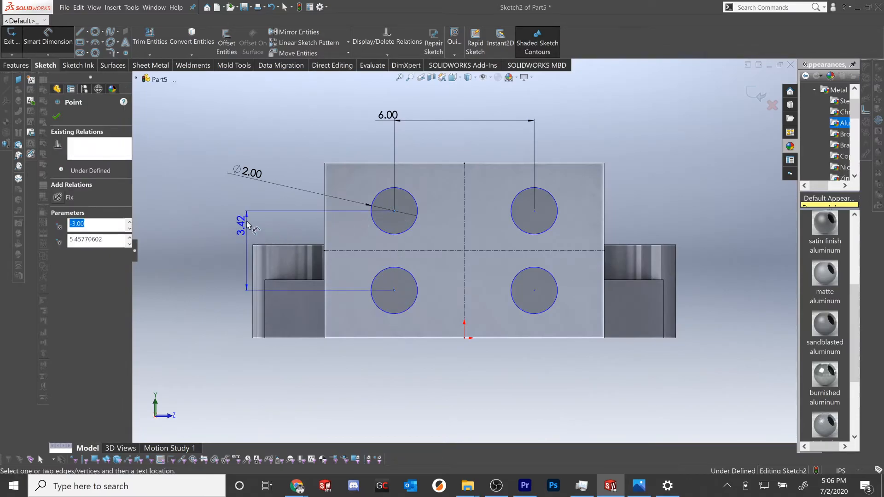
left_click(246, 223)
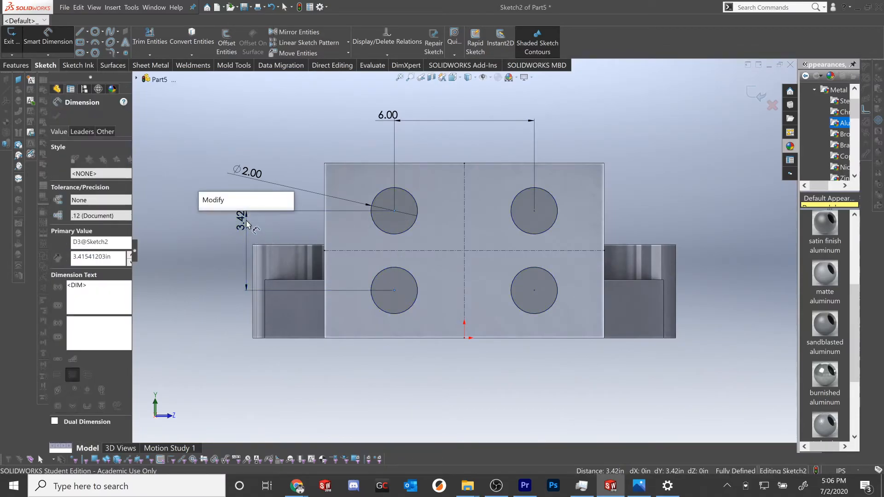
key("Return")
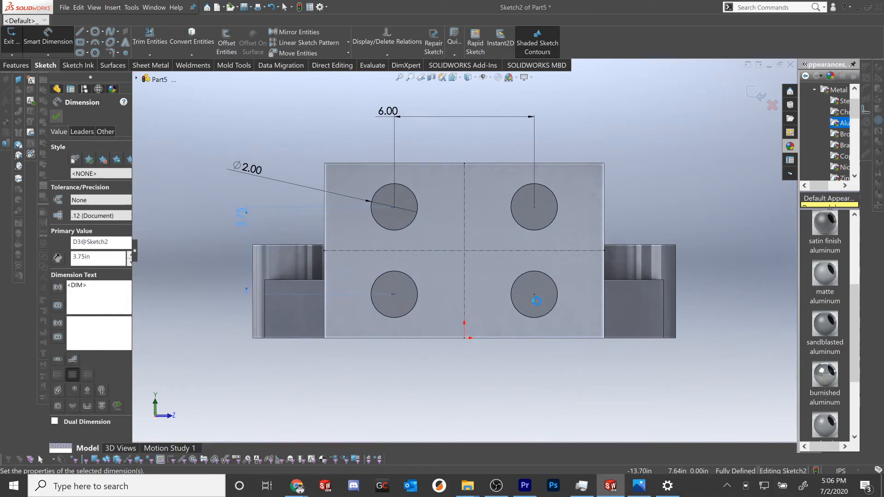
key("Escape")
- Cut the four 2 in circles through the flange with an extruded cut using the Up To Next end condition
middle_click_drag(513, 310, 476, 309)
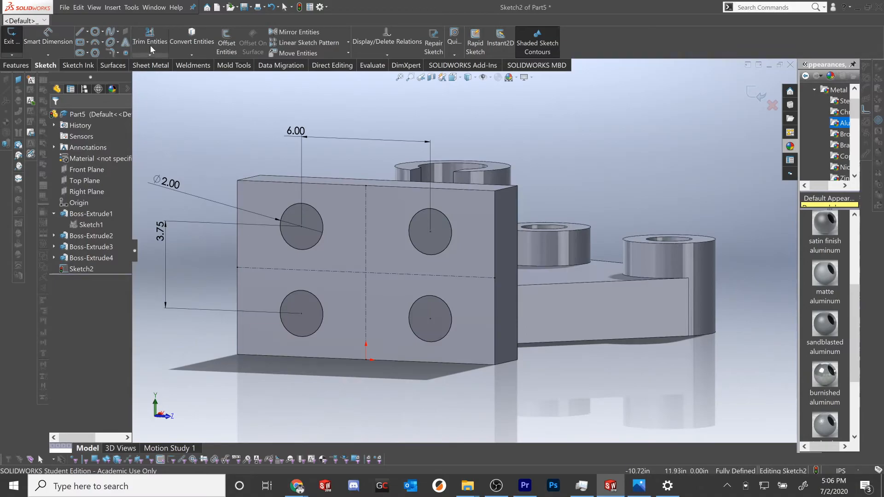
left_click(10, 67)
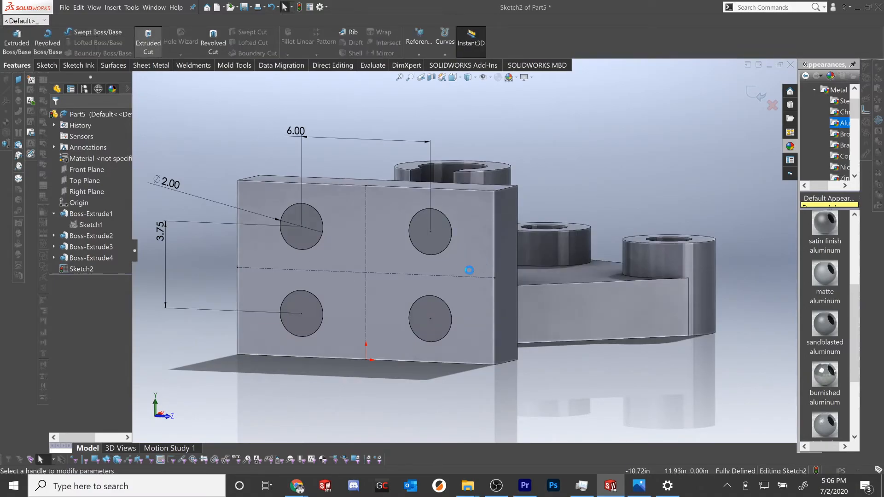
middle_click_drag(433, 280, 350, 281)
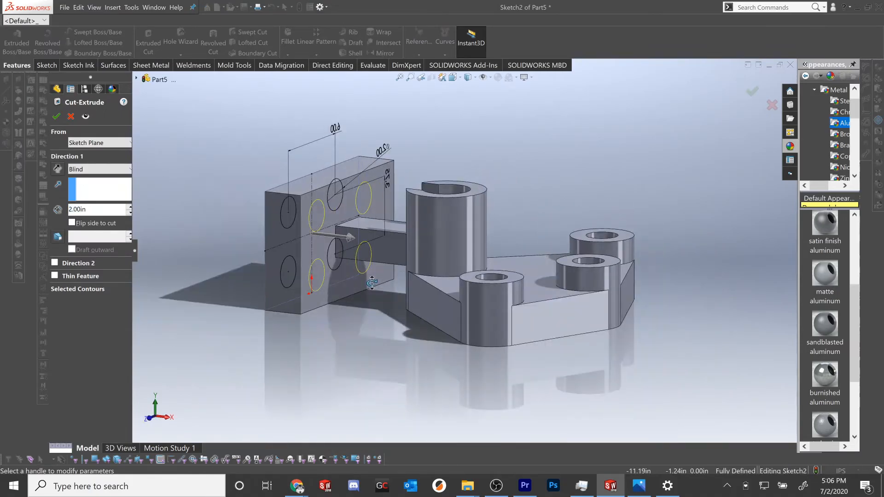
left_click(100, 169)
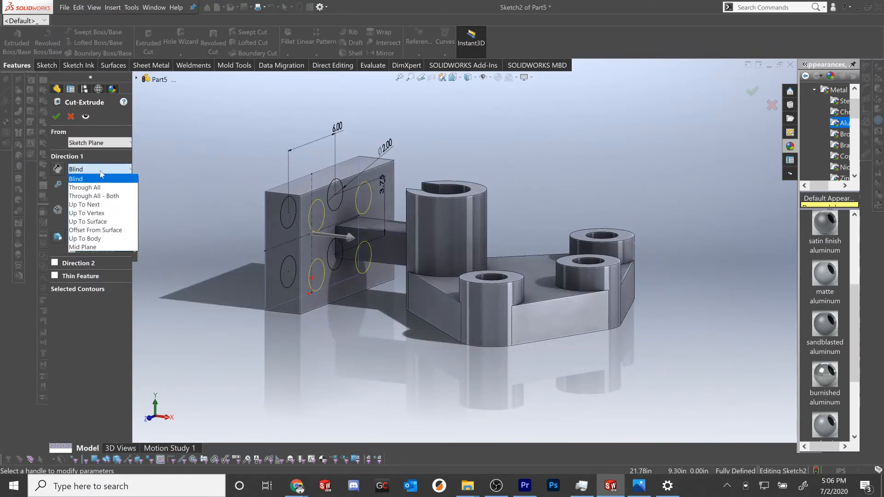
left_click(92, 204)
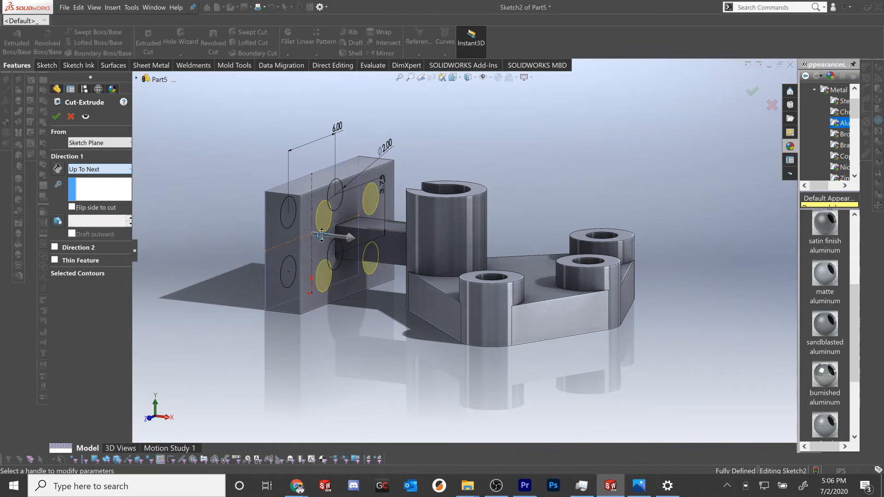
middle_click_drag(332, 233, 340, 211)
scroll(339, 211, "down", 3)
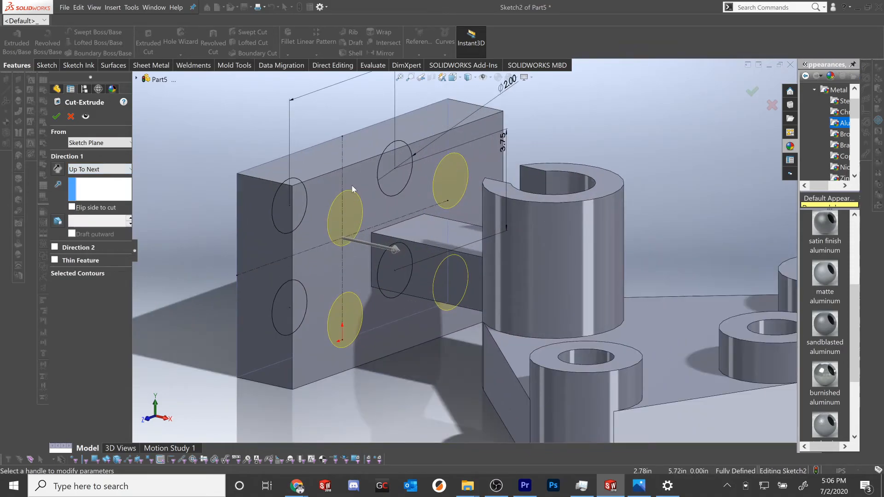
left_click(56, 117)
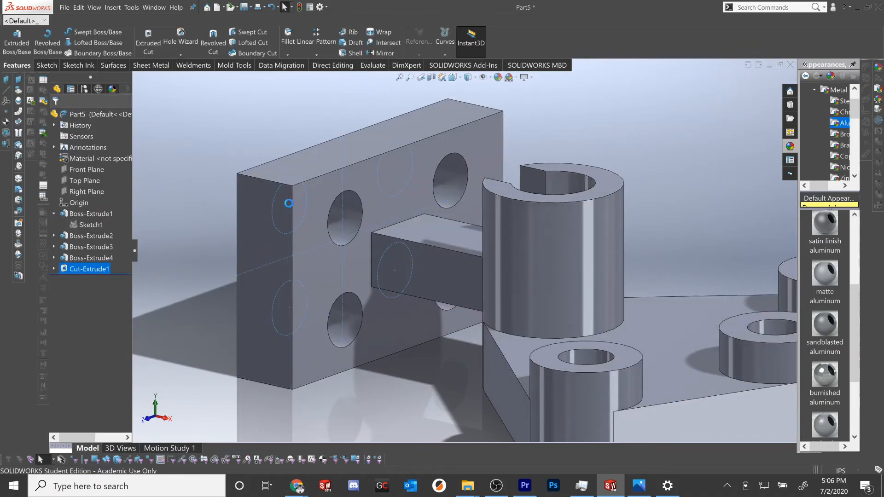
- Check the blueprint and start a boss extrusion of Sketch1 from the small region where the arm meets the slotted cylinder
middle_click_drag(472, 379, 475, 341)
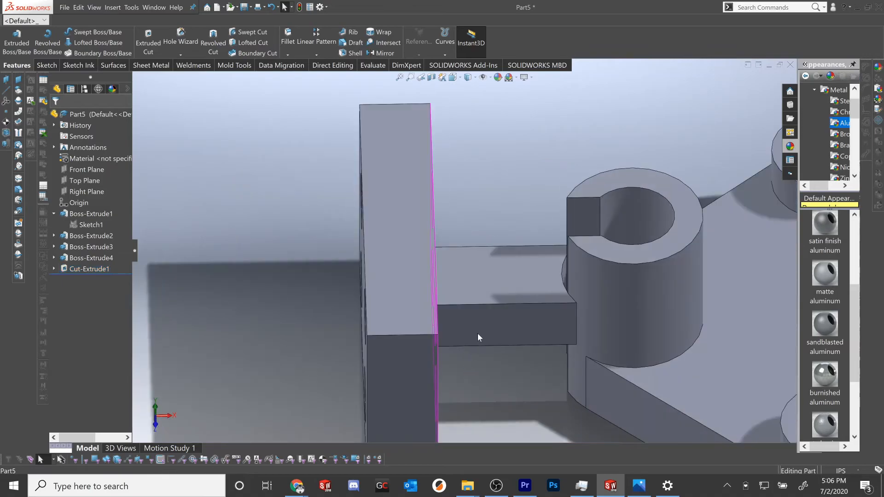
middle_click_drag(496, 387, 506, 433)
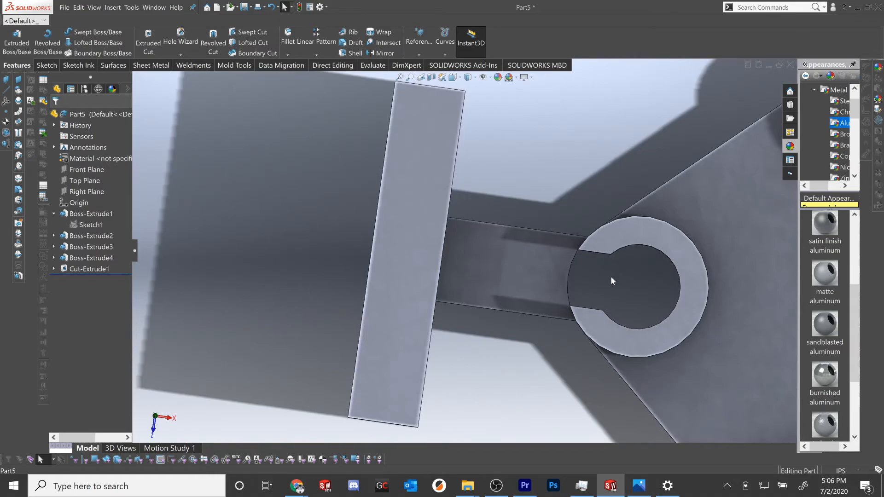
left_click(640, 486)
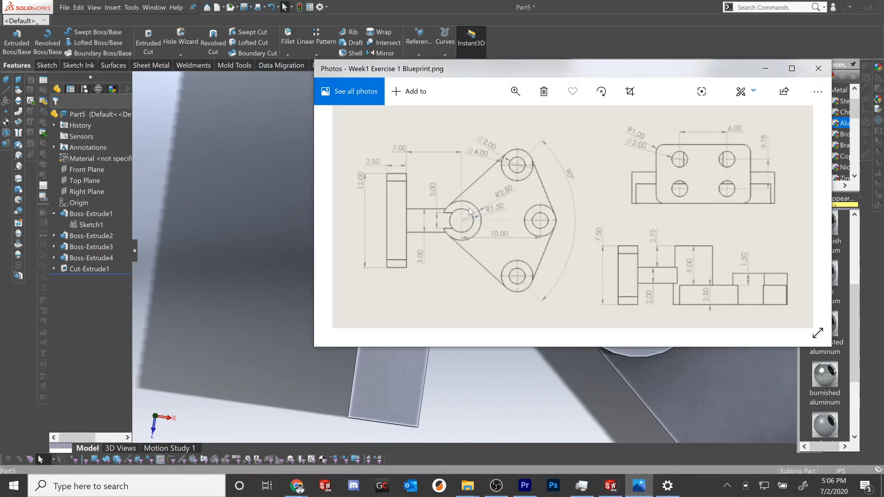
left_click(90, 277)
left_click(88, 225)
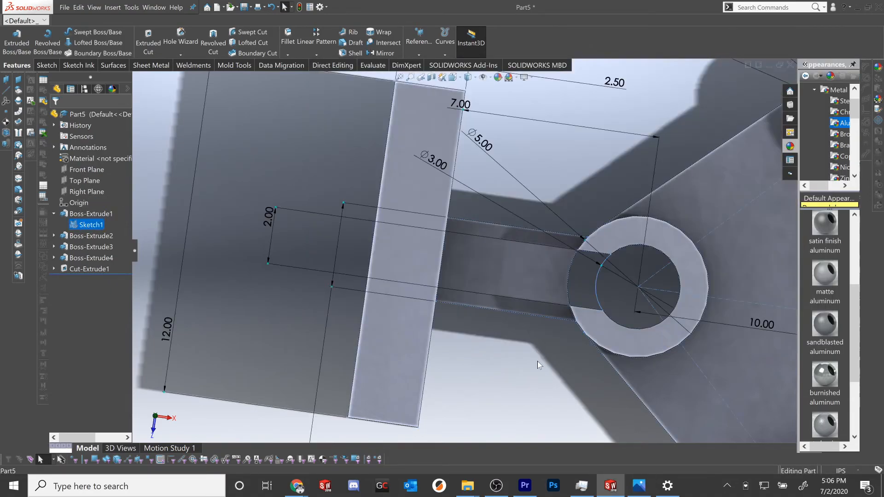
left_click(16, 46)
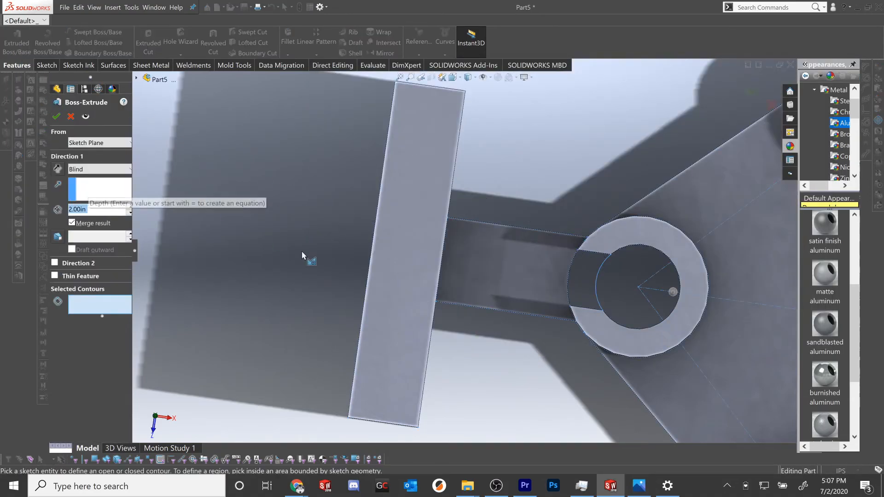
middle_click_drag(517, 316, 562, 245)
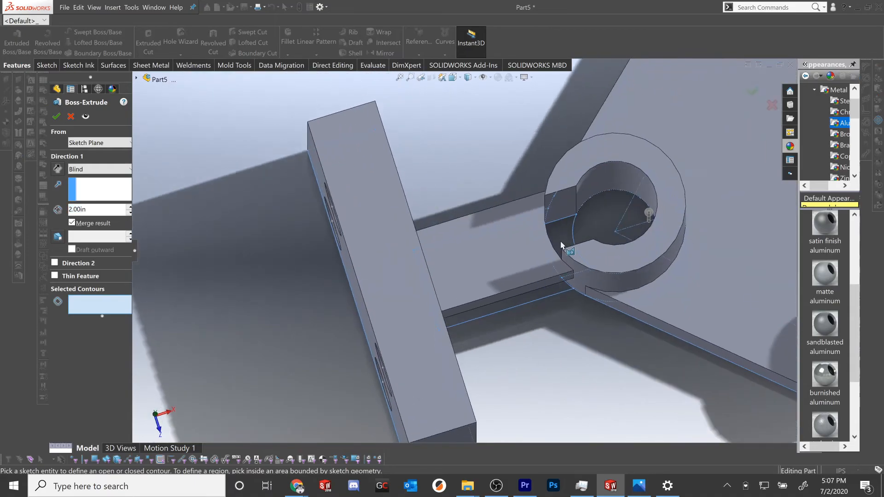
left_click(560, 237)
- Extrude the selected region Up To Surface, ending at the top face of the connecting arm
left_click(81, 170)
left_click(84, 207)
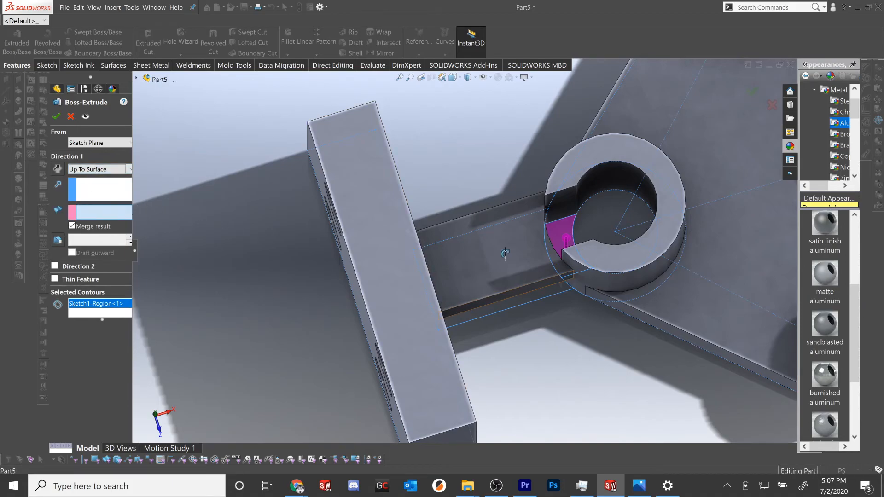
middle_click_drag(511, 258, 507, 239)
left_click(512, 223)
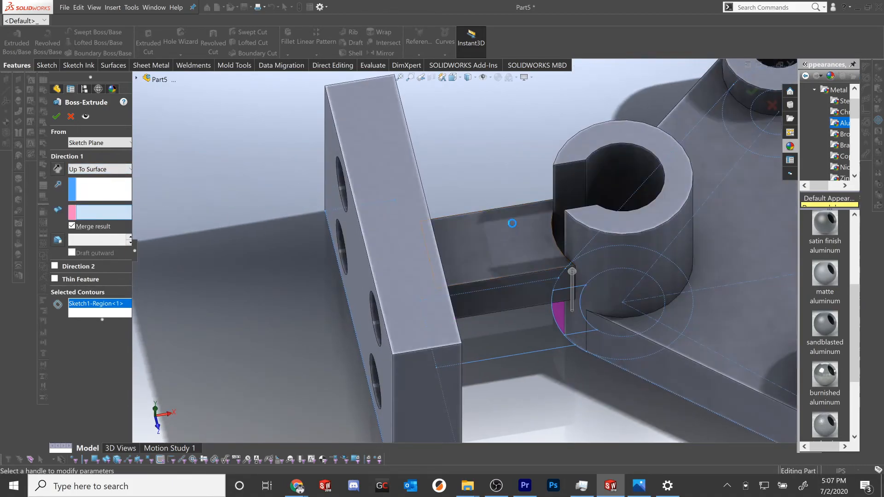
mouse_move(527, 239)
middle_mouse_down()
mouse_move(535, 242)
mouse_move(520, 239)
middle_mouse_up()
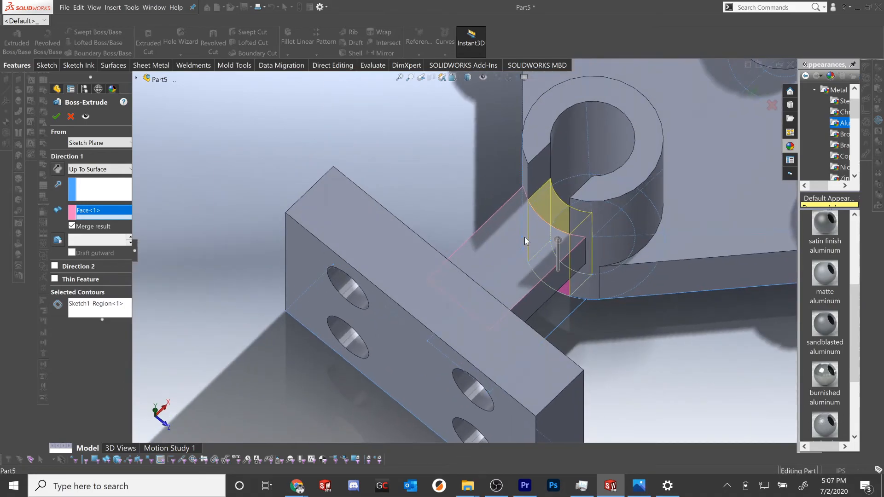
left_click(56, 116)
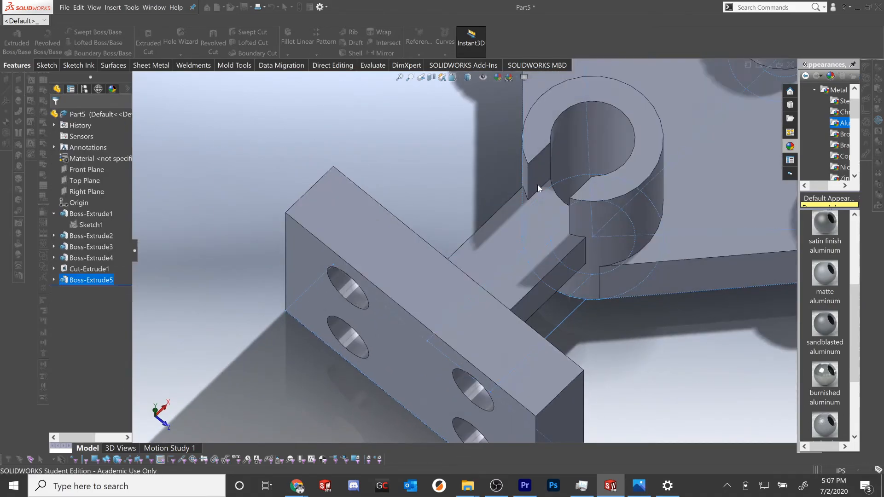
middle_click_drag(560, 225, 492, 200)
scroll(492, 200, "up", 3)
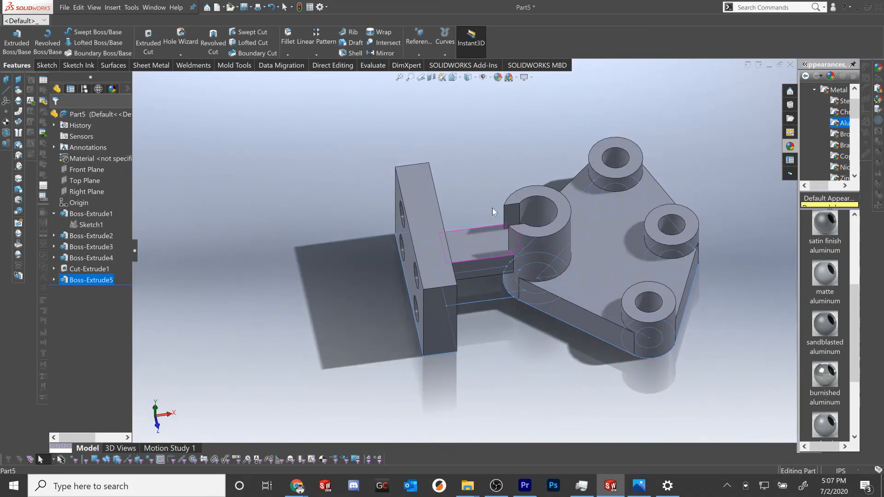
left_click(496, 394)
middle_click_drag(496, 394, 446, 374)
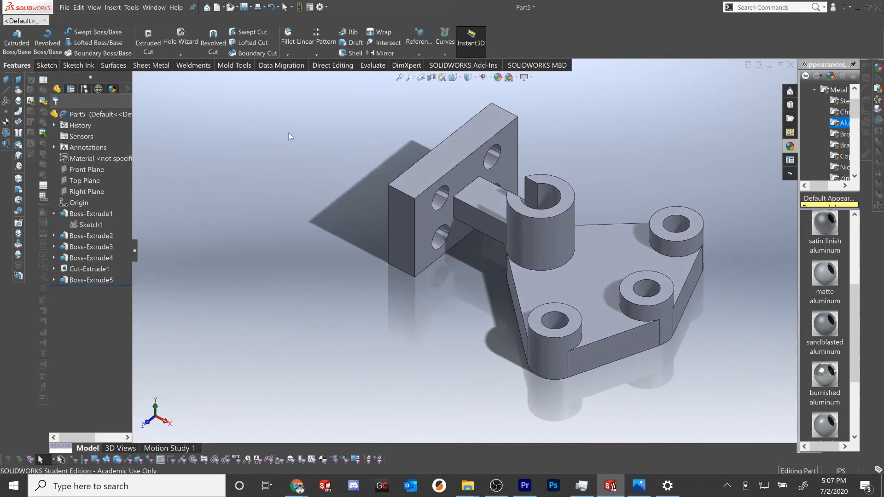
- Fillet the four corner edges of the flange plate with a 1 in radius
left_click(399, 194)
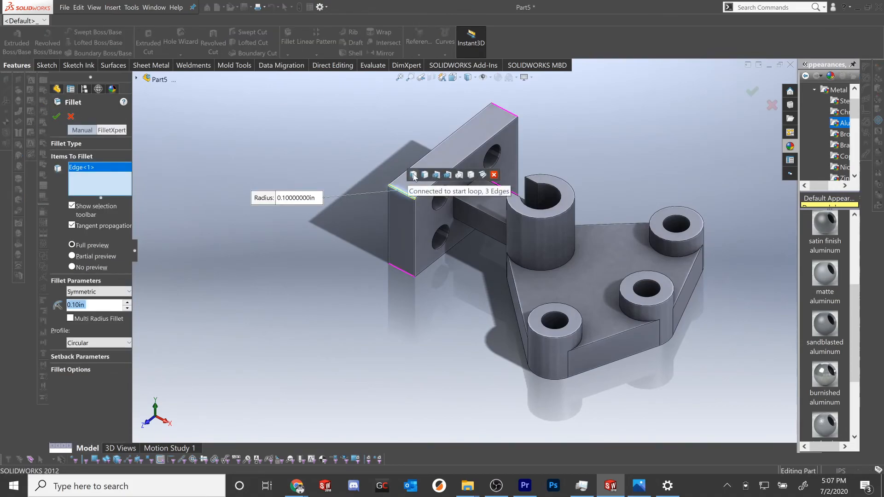
left_click(414, 175)
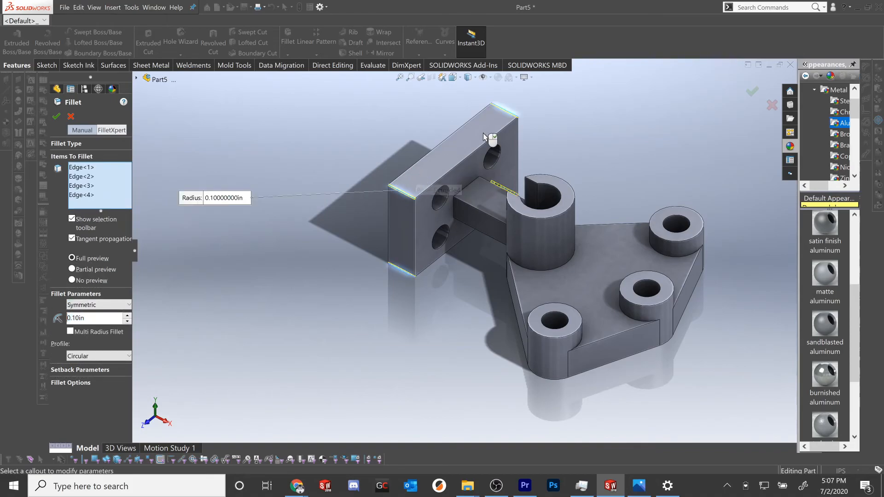
type("1")
key("Return")
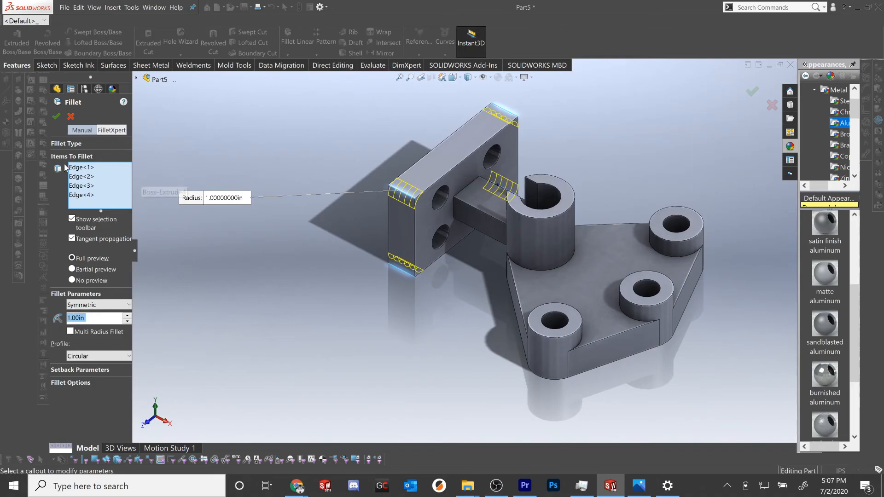
left_click(57, 117)
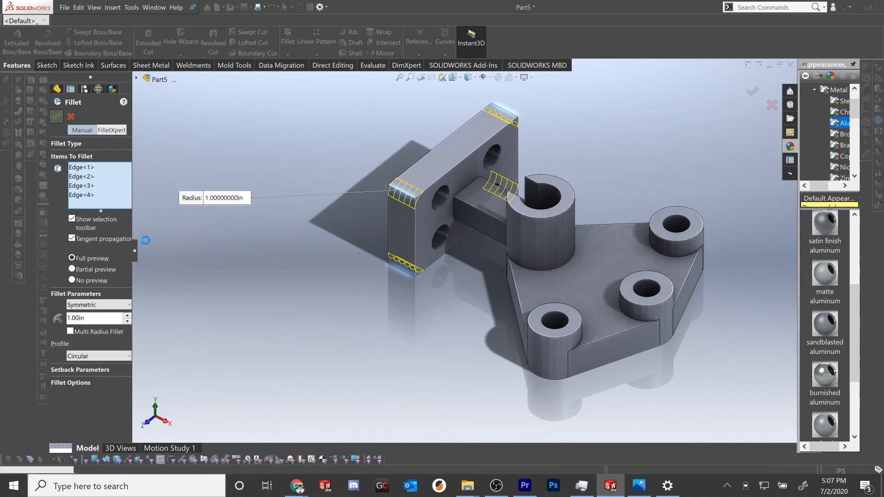
scroll(450, 318, "up", 2)
scroll(449, 319, "up", 1)
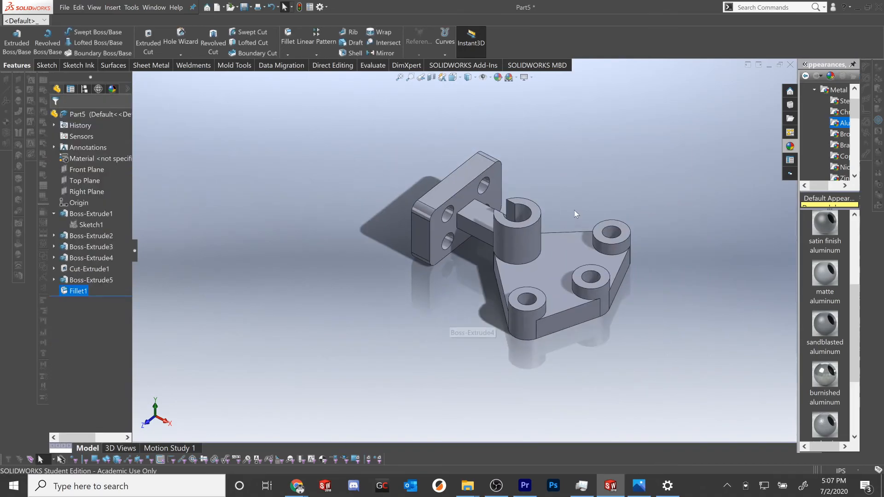
middle_click_drag(510, 294, 524, 225)
scroll(524, 225, "down", 2)
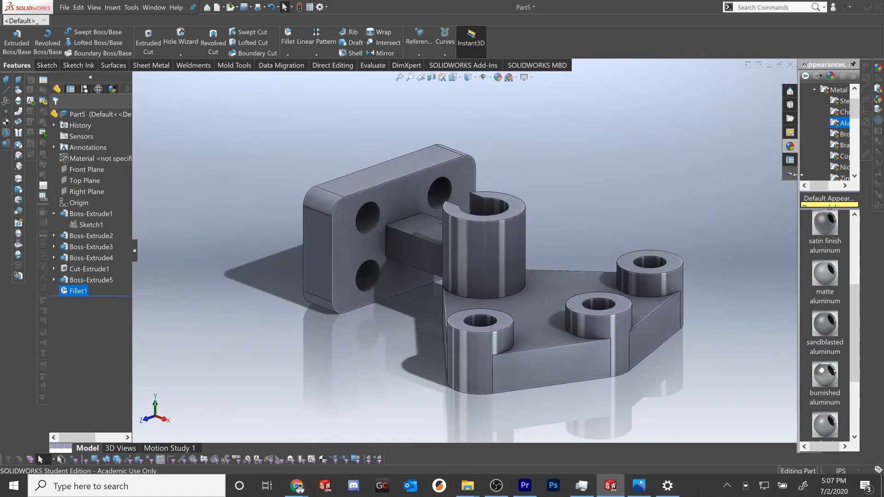
- Apply the blue anodized aluminum appearance from the Metal > Aluminum library to the whole part
left_click_drag(799, 173, 693, 181)
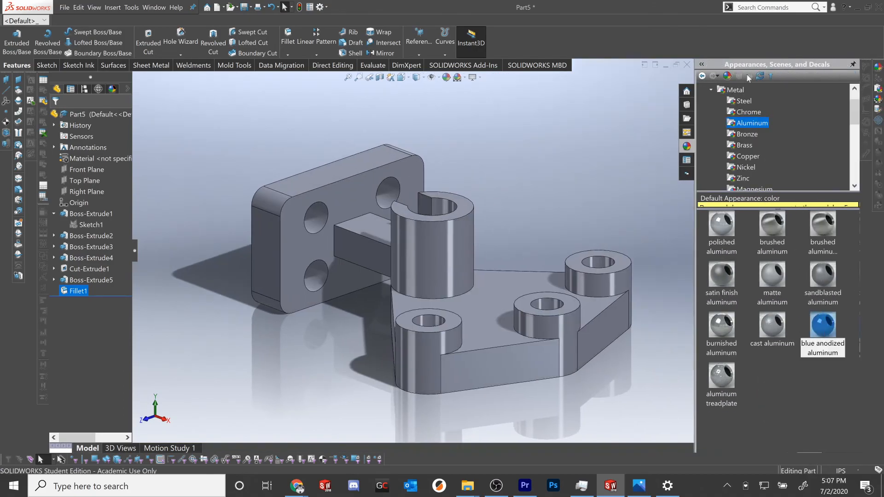
left_click(712, 90)
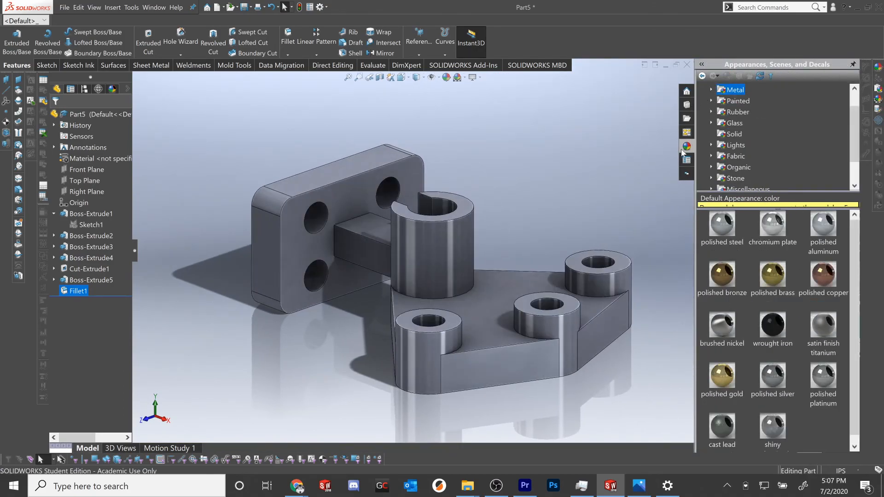
left_click(712, 90)
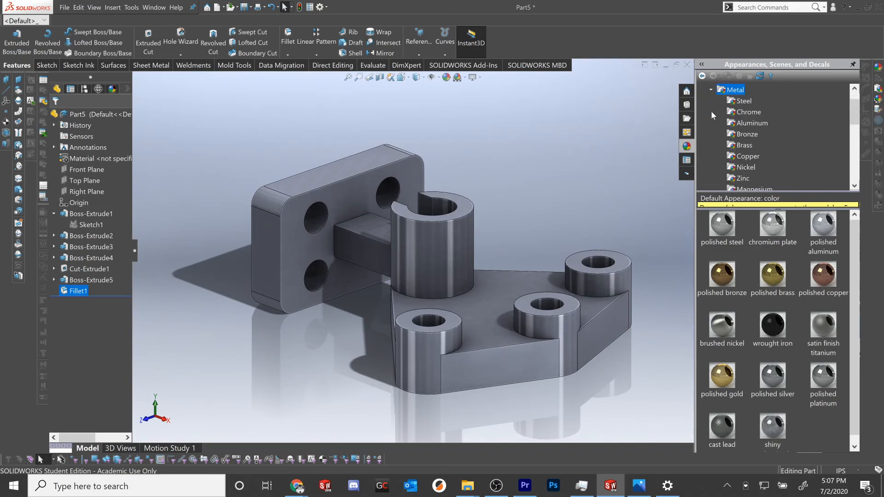
left_click(749, 123)
left_click_drag(828, 339, 435, 270)
left_click(459, 265)
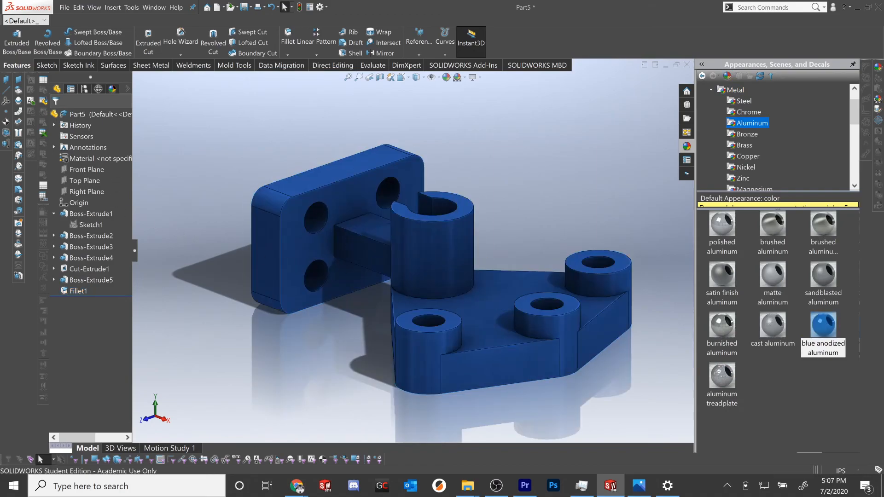
- Edit the part's blue anodized aluminum appearance and change its color to a brighter blue
left_click(112, 89)
mouse_move(55, 142)
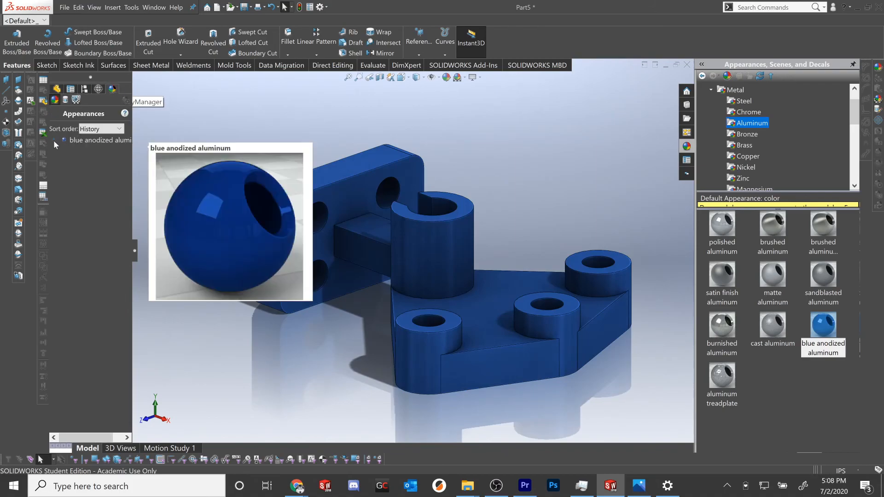
right_click(100, 144)
left_click(474, 328)
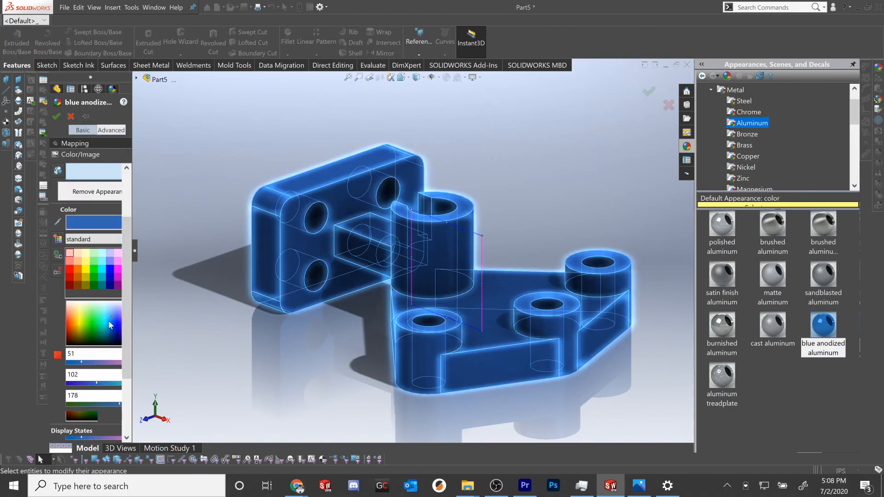
left_click(108, 321)
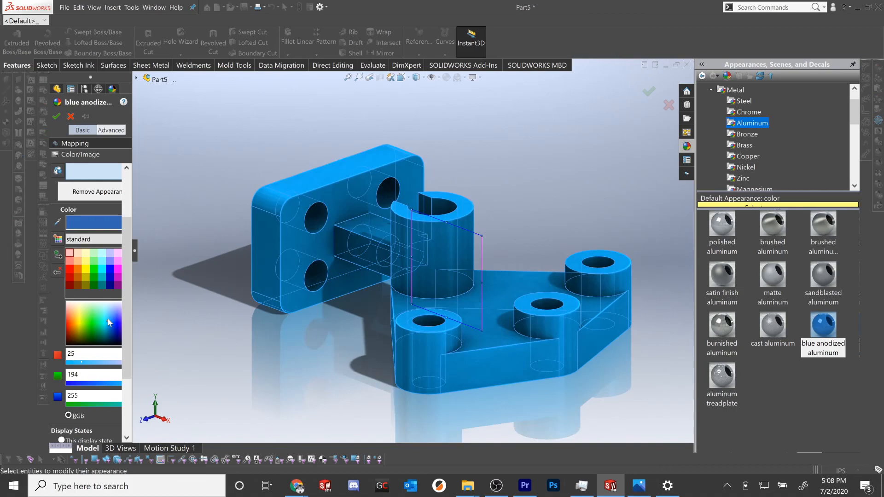
left_click(110, 320)
left_click(111, 325)
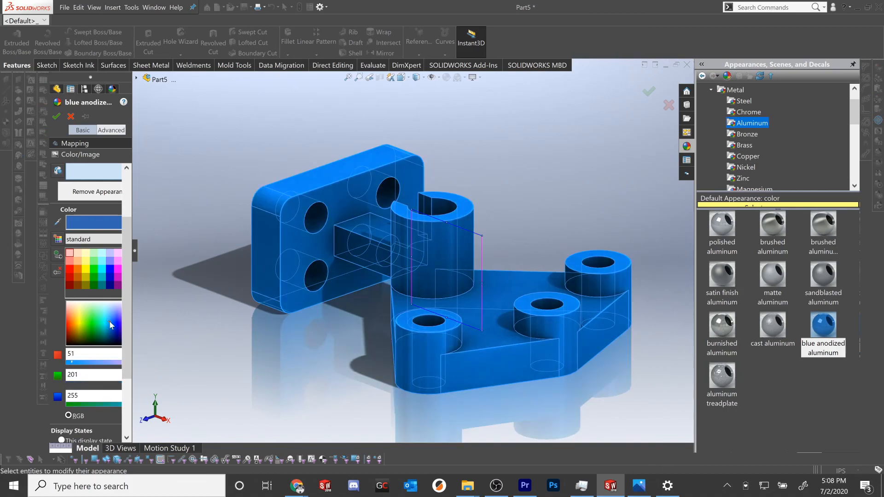
left_click(57, 117)
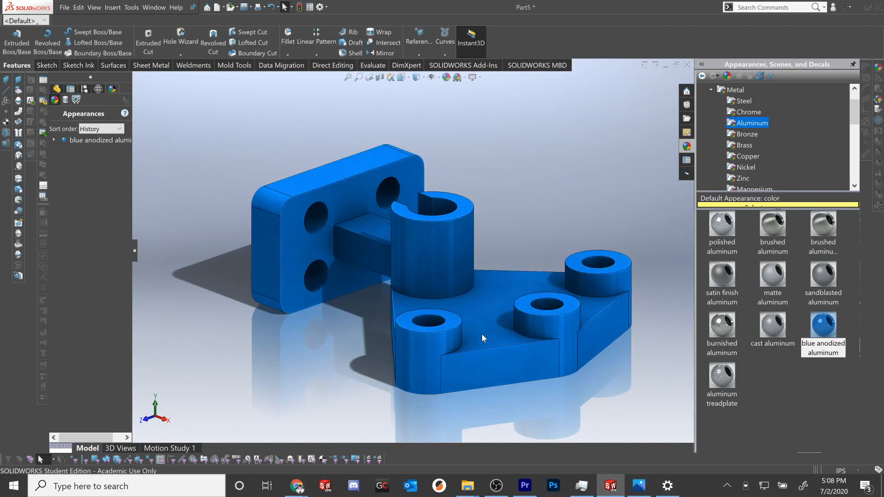